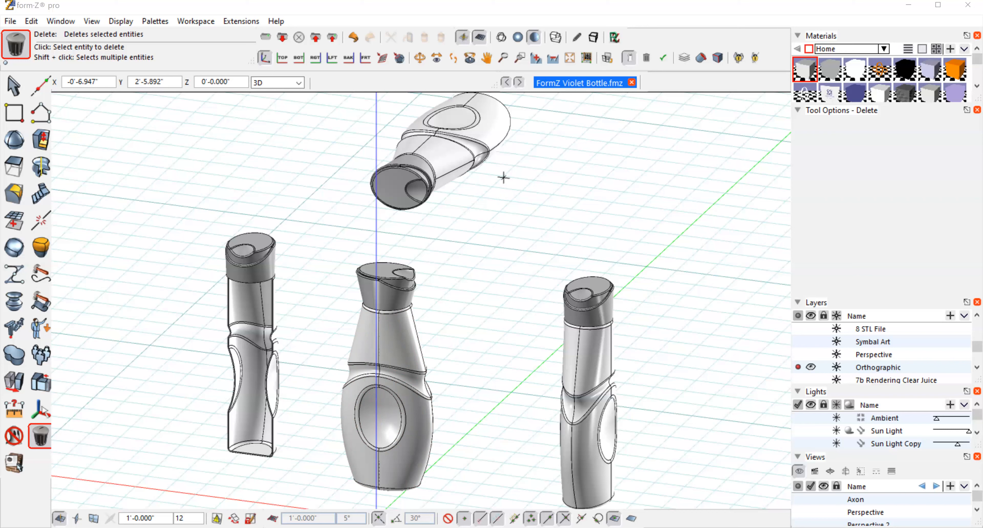
- Switch the display of all the bottle models from shaded to wireframe
left_click(420, 58)
mouse_move(646, 202)
left_mouse_down()
mouse_move(643, 215)
mouse_move(433, 199)
mouse_move(649, 214)
left_mouse_up()
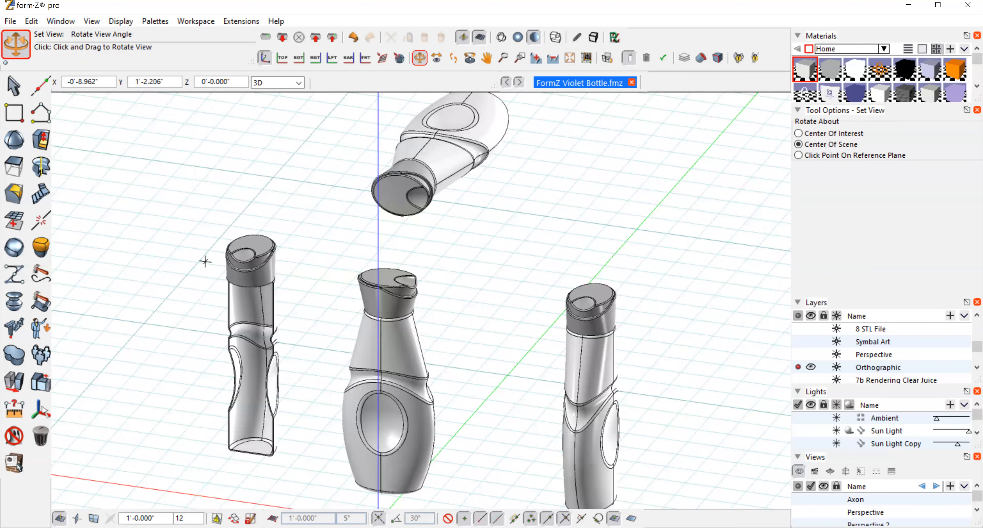
left_click(501, 37)
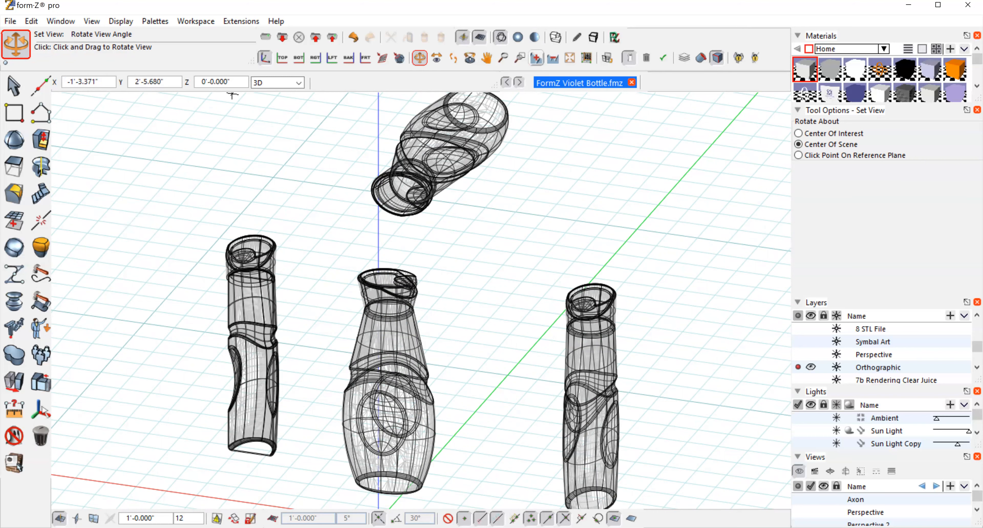
- Unghost the ghosted bottle body and its vertical centre line beside the other bottles
left_click(487, 59)
left_click_drag(158, 248, 459, 217)
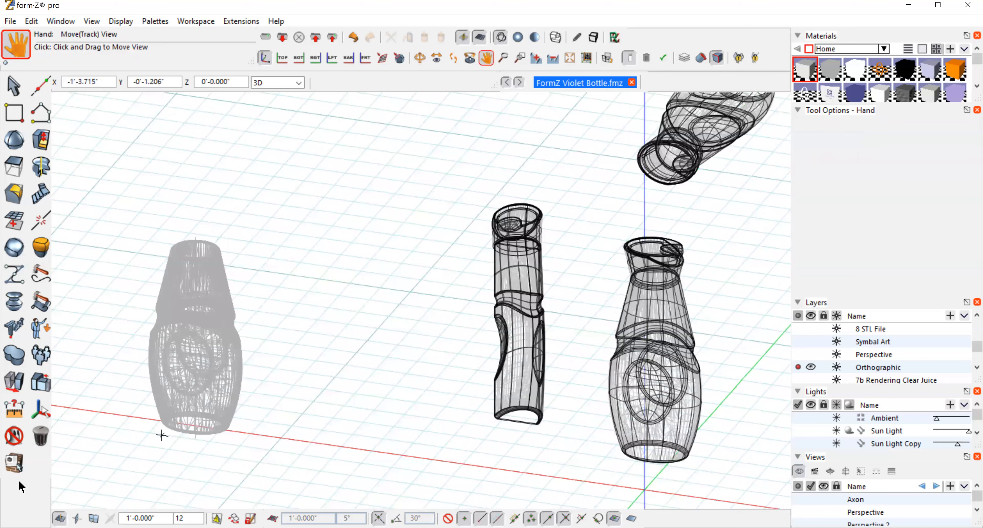
left_click(12, 437)
left_click(73, 464)
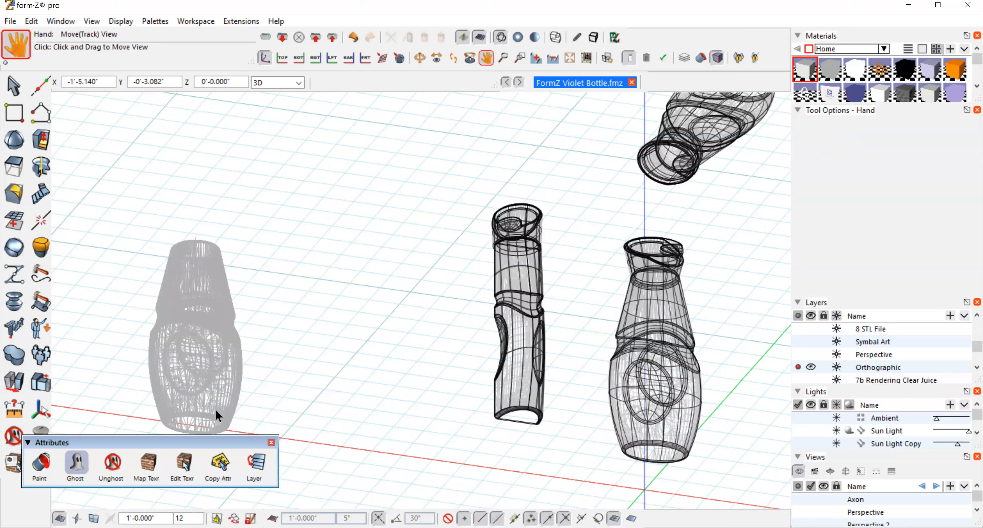
left_click(10, 433)
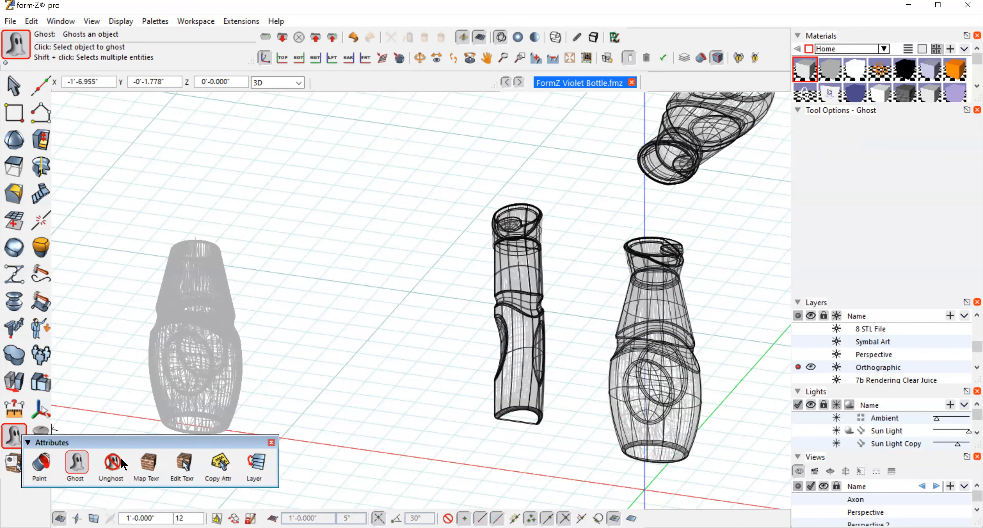
left_click(112, 463)
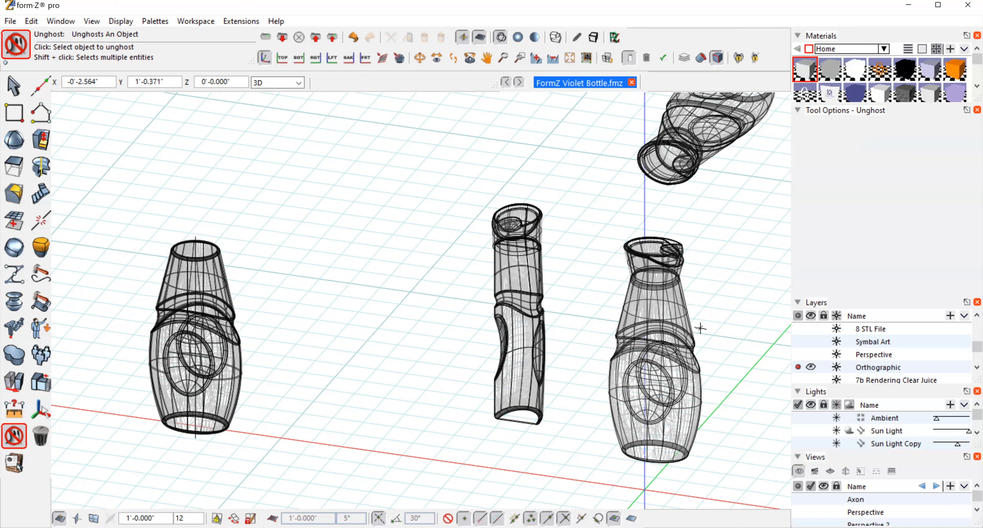
- In the front view, trim the unghosted bottle with its vertical centre line, using Trim With Line and Stitch and keeping the left half
left_click(91, 21)
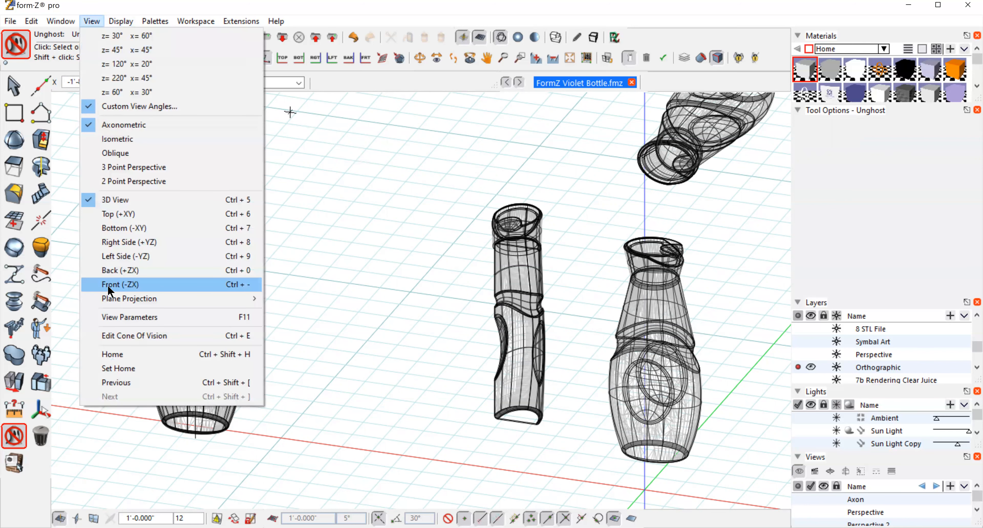
left_click(121, 284)
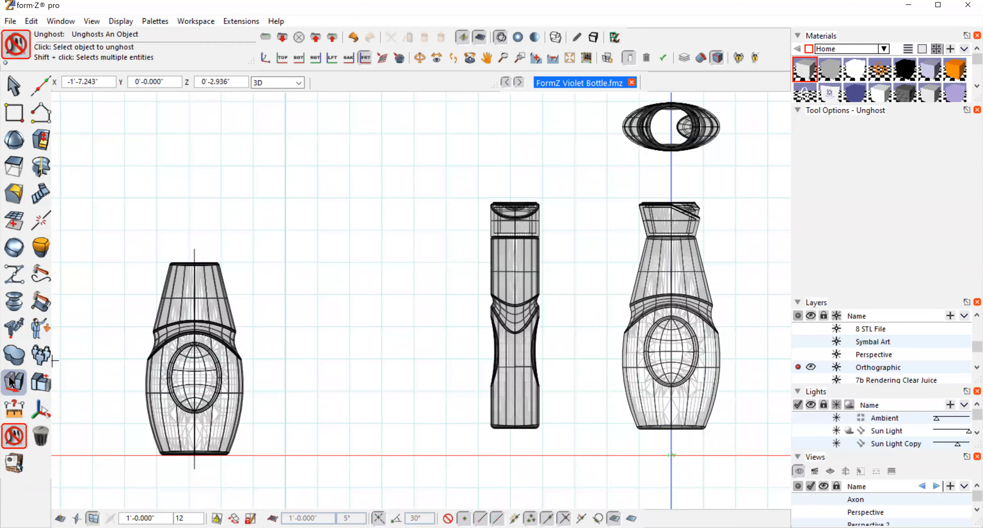
mouse_move(10, 353)
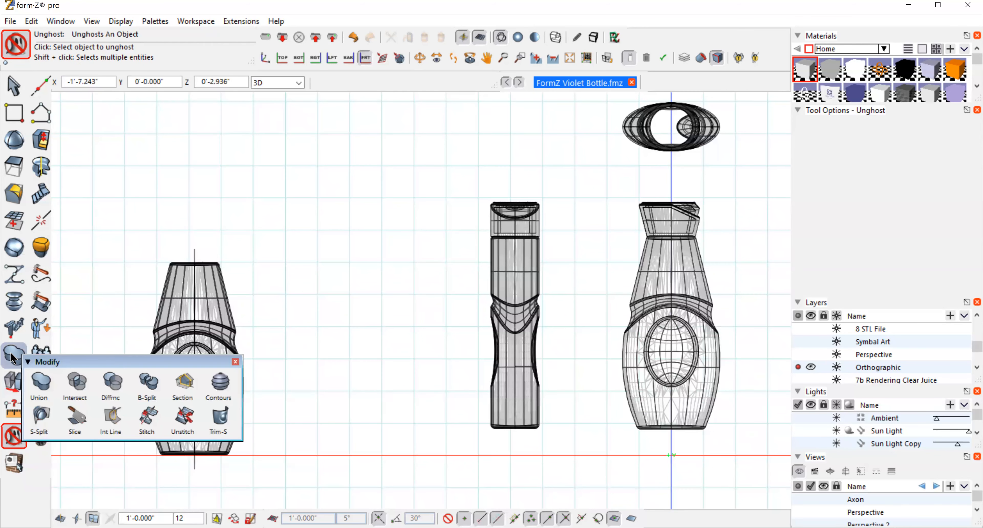
left_click(221, 416)
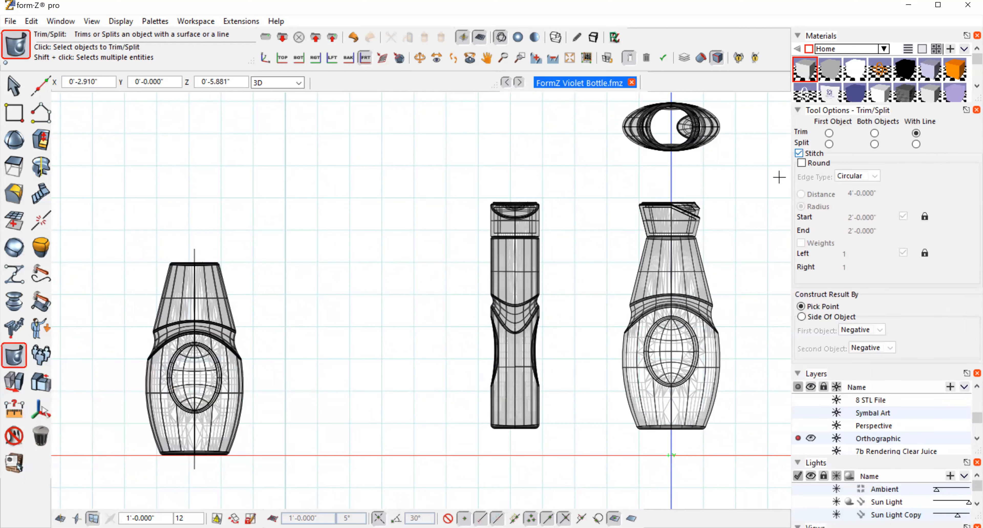
left_click(200, 354)
left_click(169, 284)
left_click(194, 255)
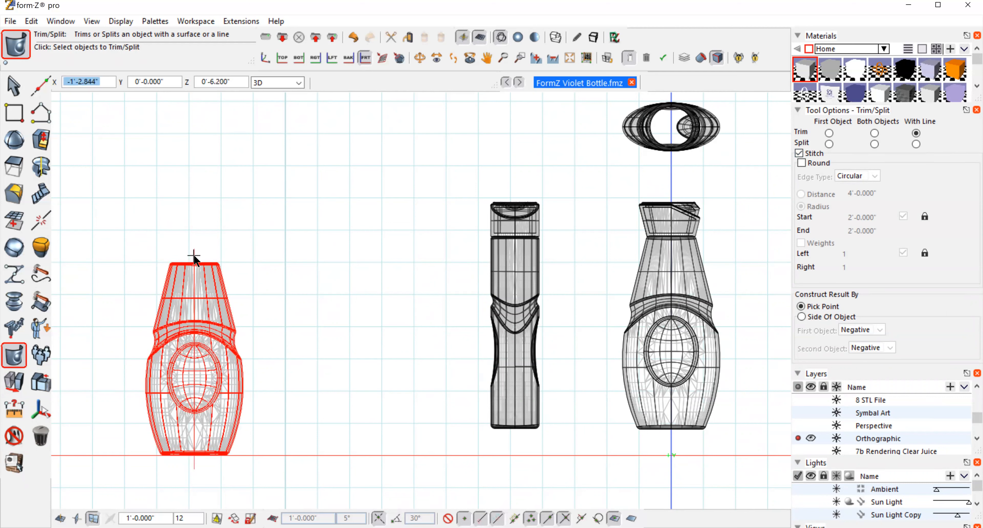
- Select the remaining left half of the bottle and return the display to shaded
left_click(15, 89)
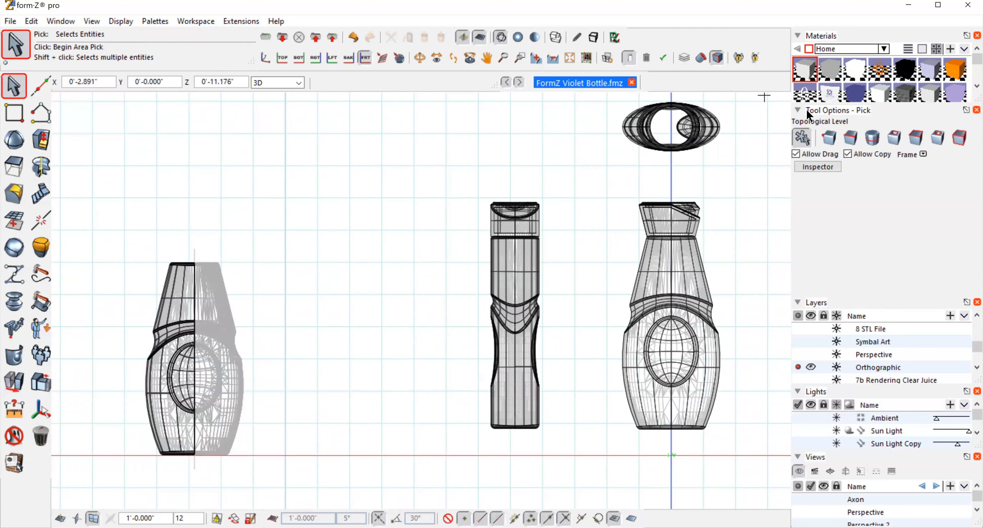
left_click(173, 361)
left_click(174, 360)
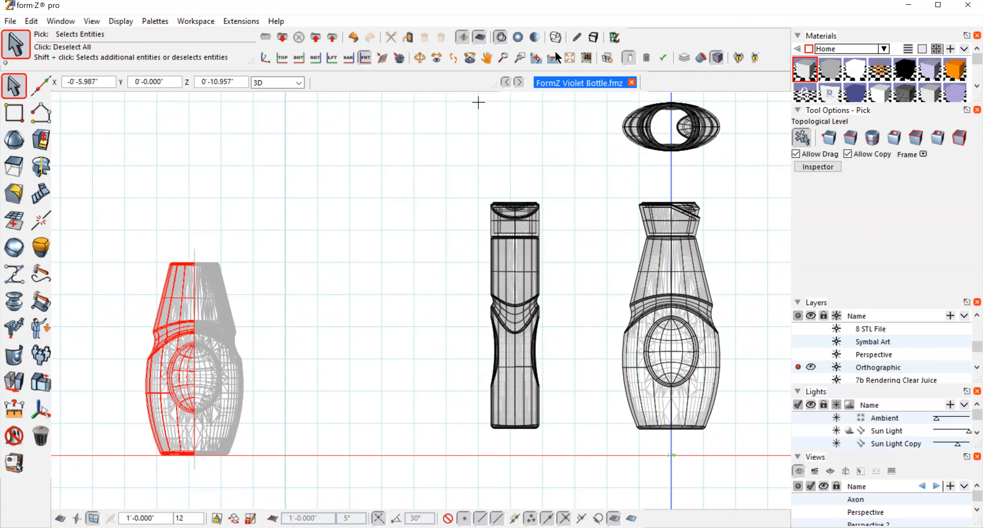
left_click(536, 37)
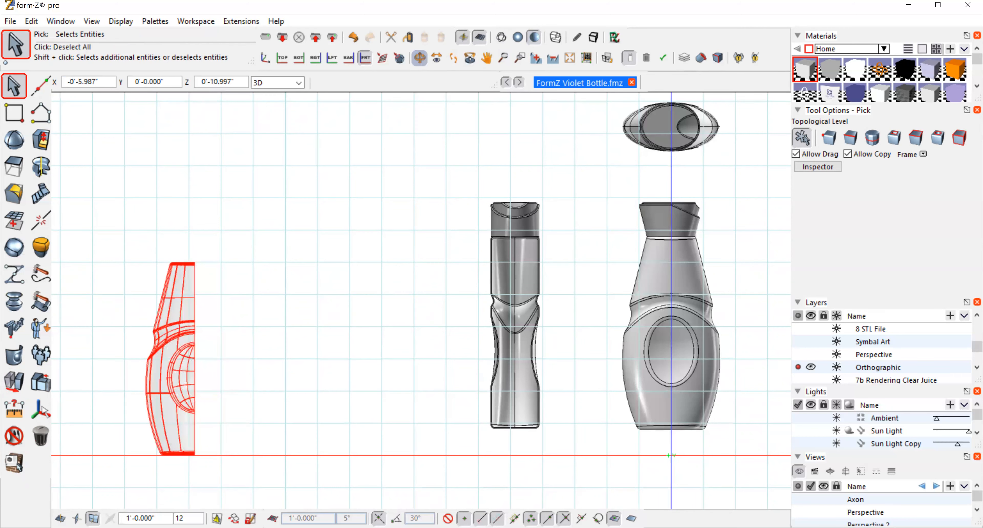
- Examine the cut side of the half bottle up close in a 3D view, with the selection cleared
left_click(419, 58)
left_click_drag(366, 310, 156, 337)
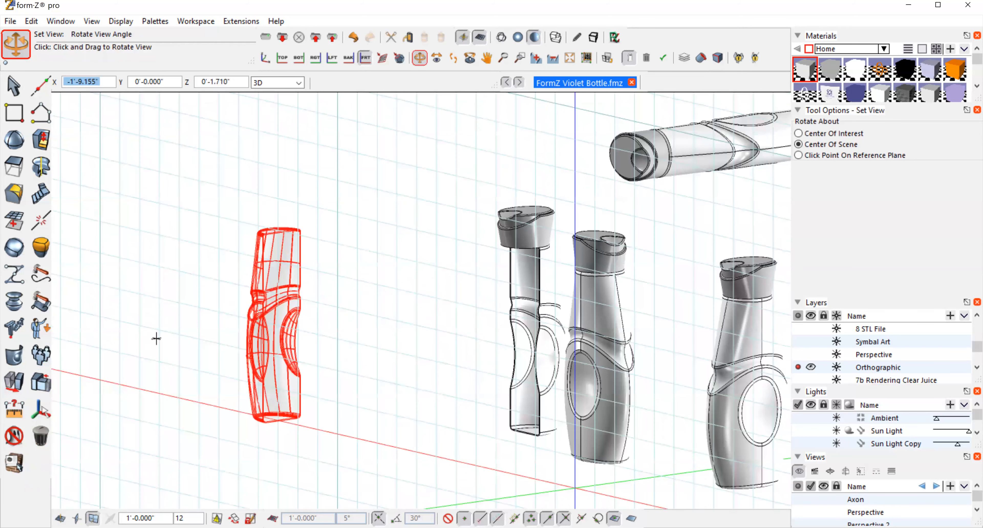
left_click(520, 56)
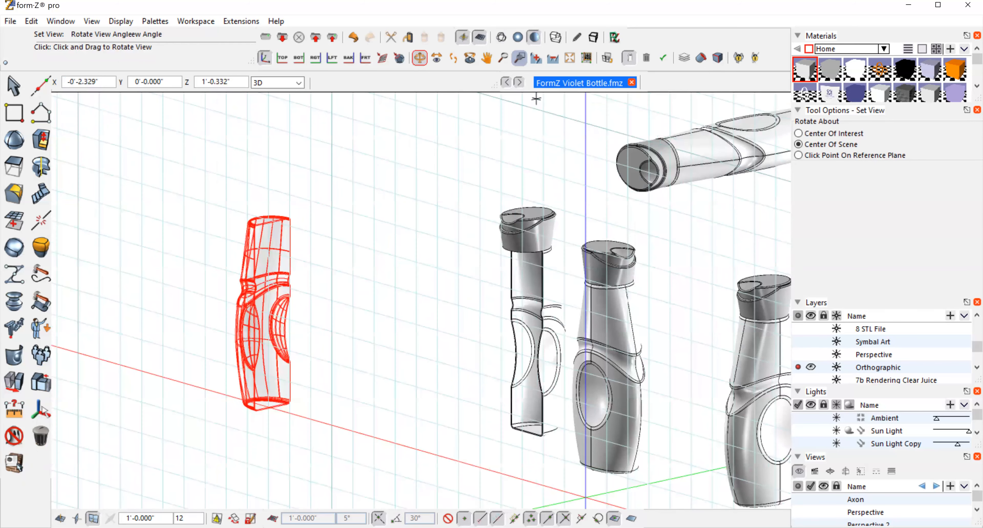
left_click(270, 312)
left_click(25, 93)
left_click(549, 239)
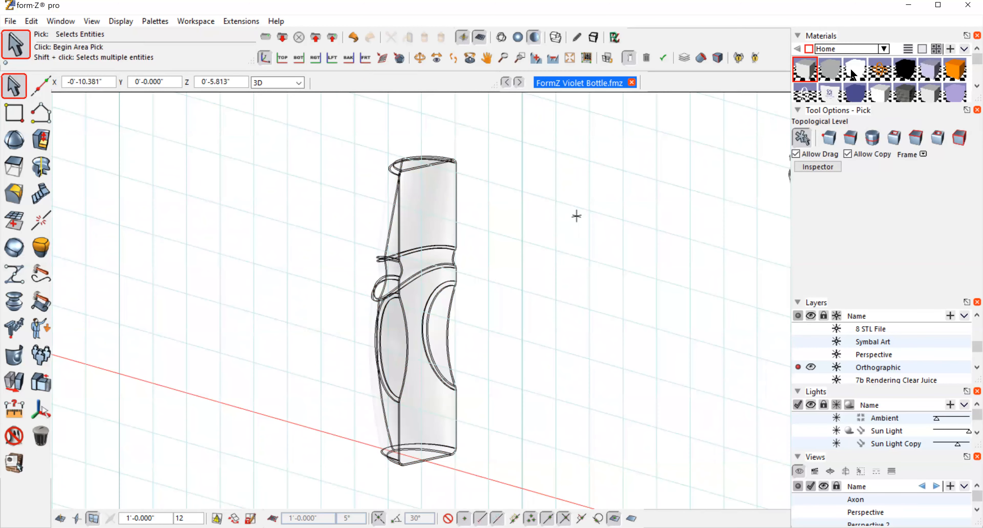
left_click(487, 57)
left_click_drag(599, 290, 553, 360)
left_click(420, 57)
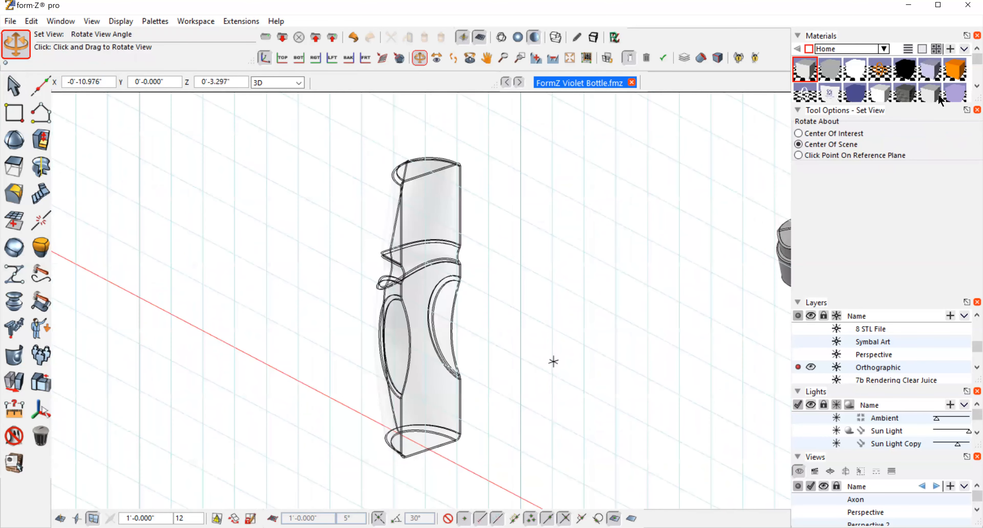
- Paint the whole half bottle with the orange material
left_click(955, 70)
left_click(12, 438)
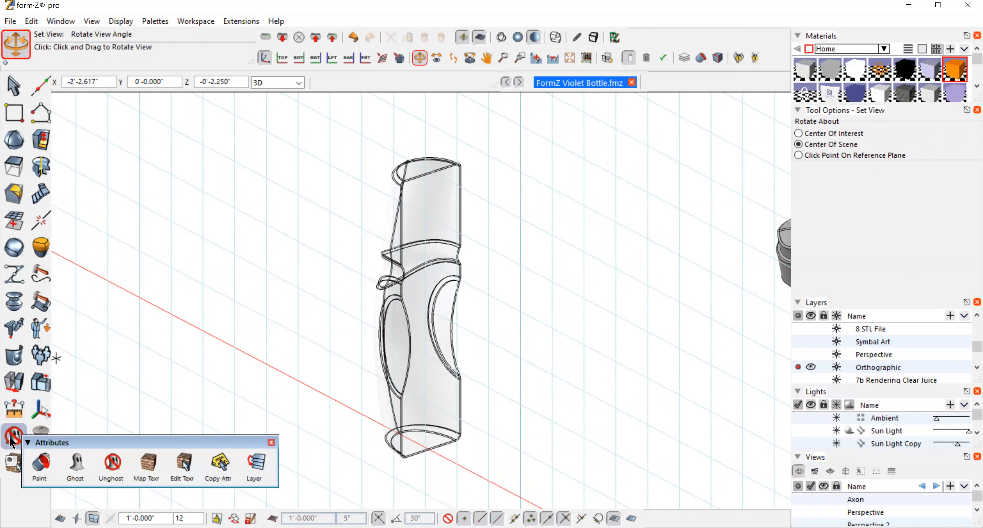
left_click(12, 437)
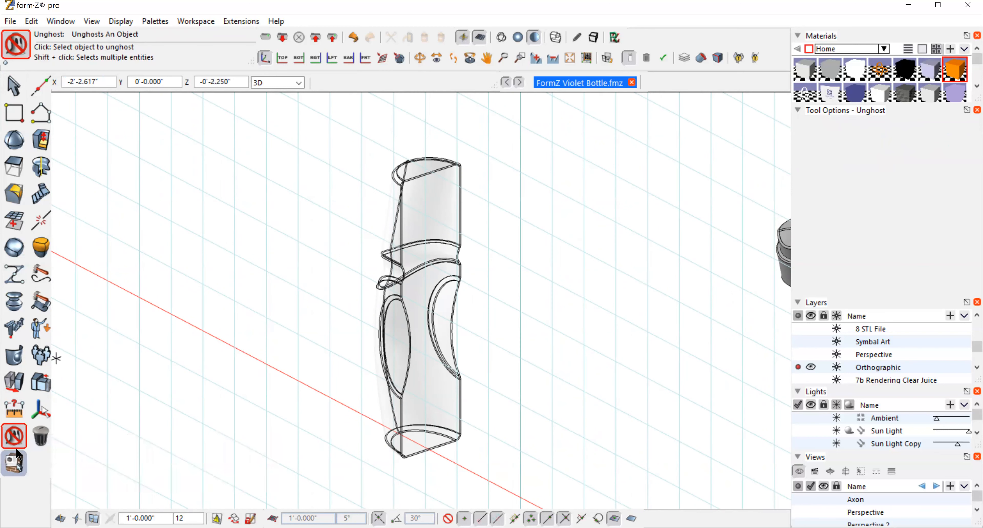
left_click(13, 437)
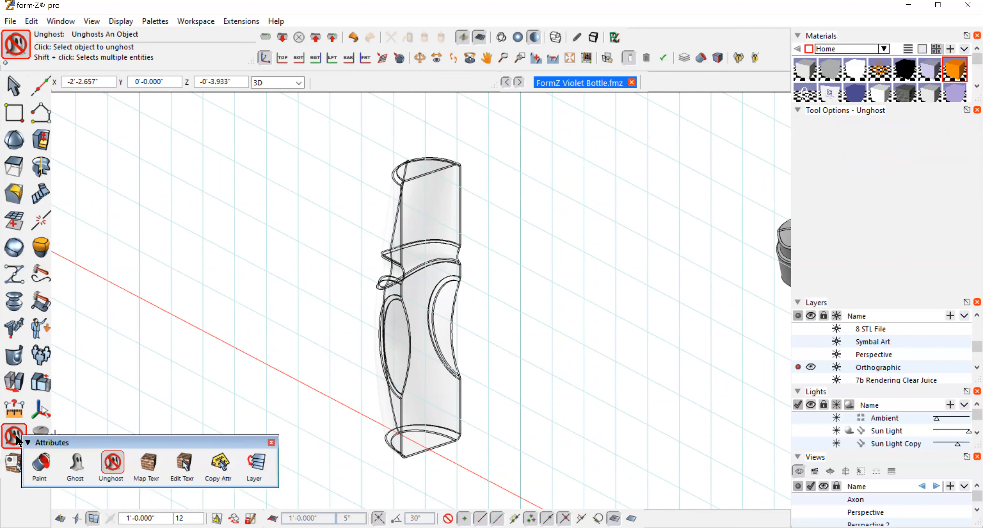
left_click(39, 462)
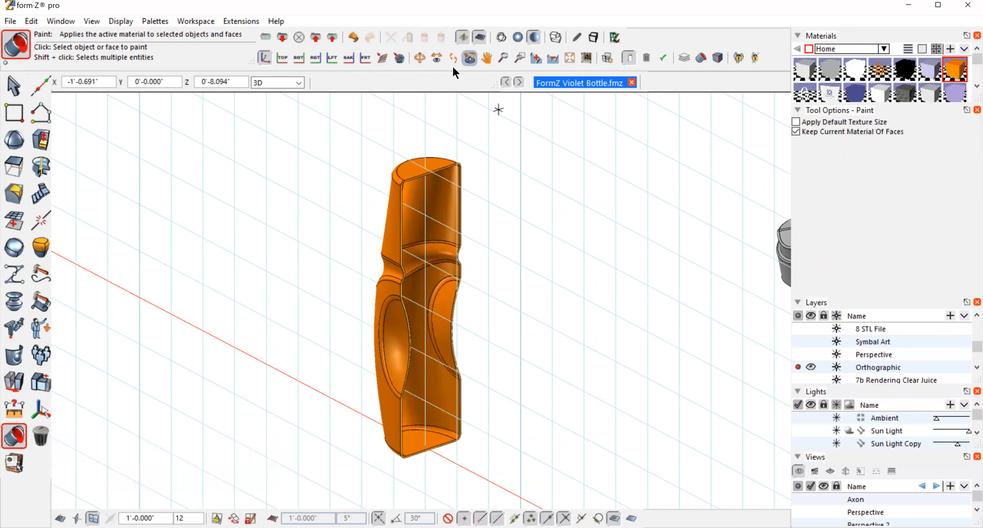
- Review the parameters of the white Material 3 and paint the whole half bottle with it
left_click(420, 58)
mouse_move(573, 339)
left_mouse_down()
mouse_move(480, 349)
mouse_move(485, 312)
mouse_move(578, 335)
mouse_move(550, 312)
mouse_move(544, 321)
mouse_move(562, 335)
left_mouse_up()
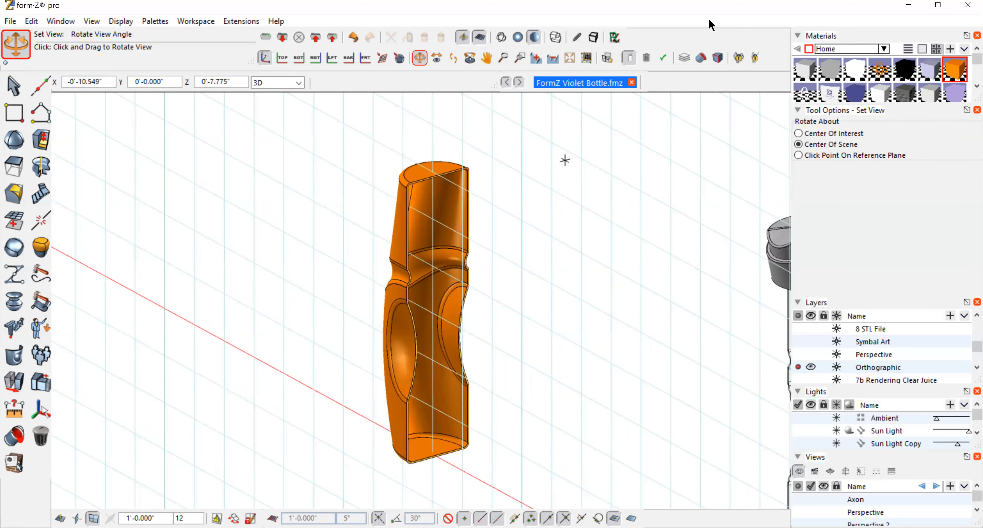
double_click(858, 70)
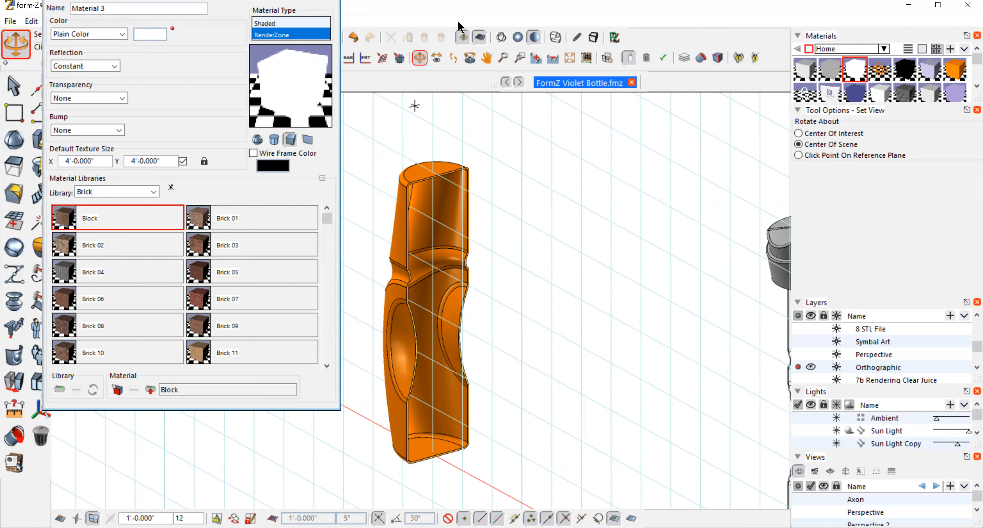
left_click(342, 33)
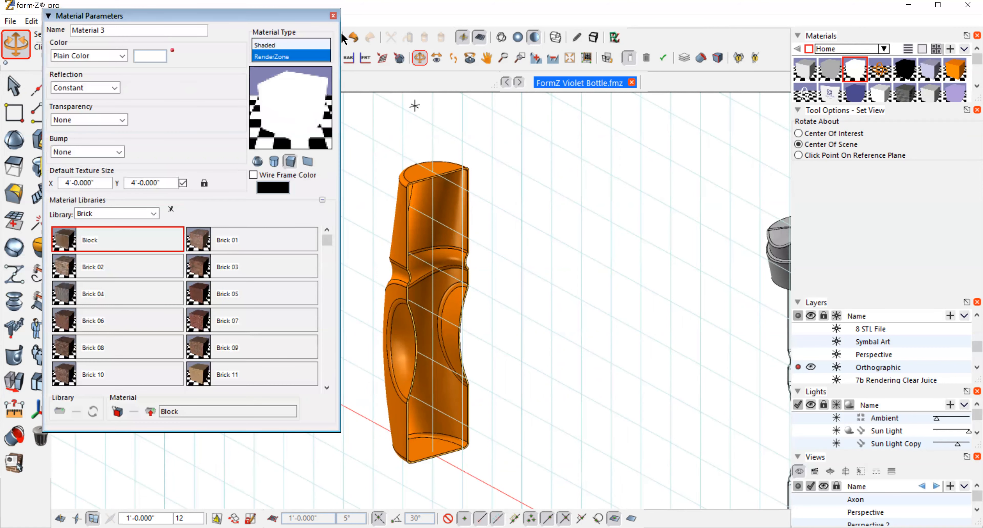
left_click(333, 15)
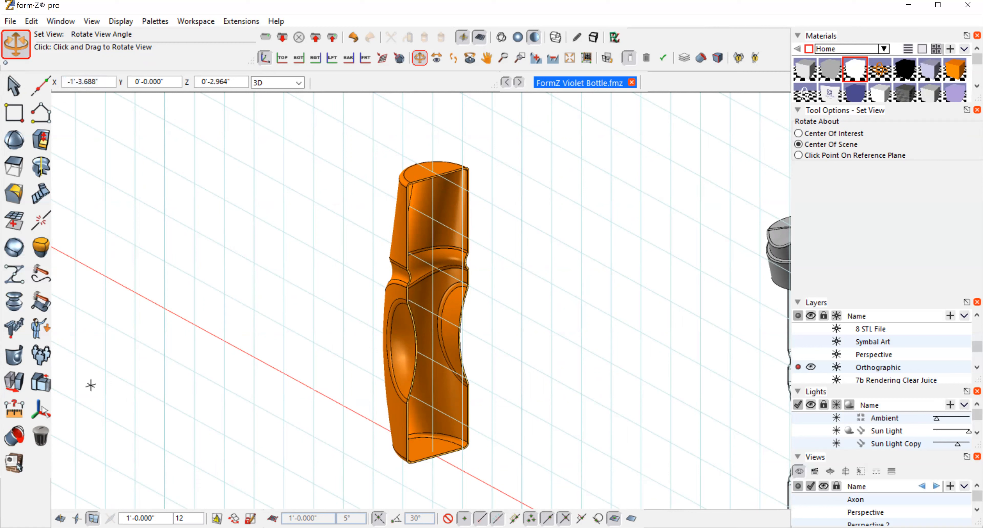
left_click(11, 438)
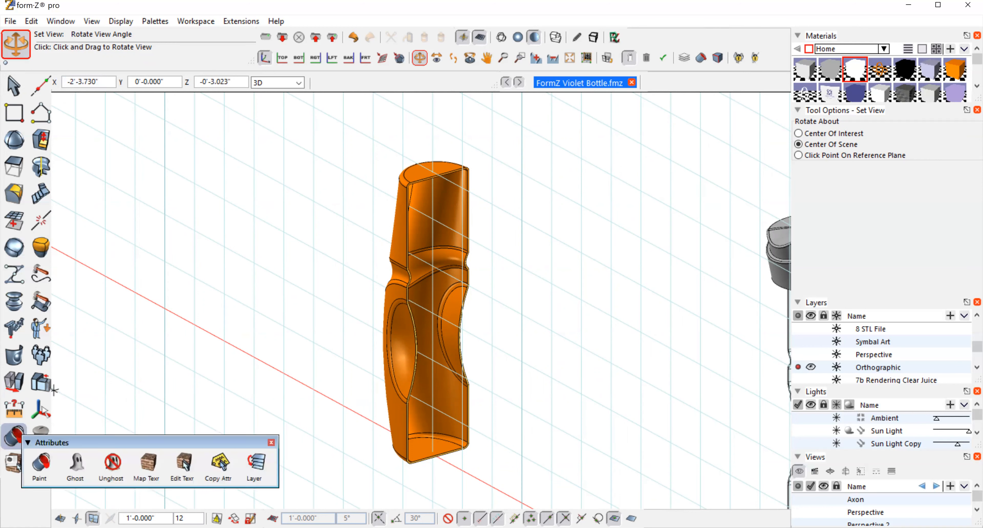
left_click(433, 266)
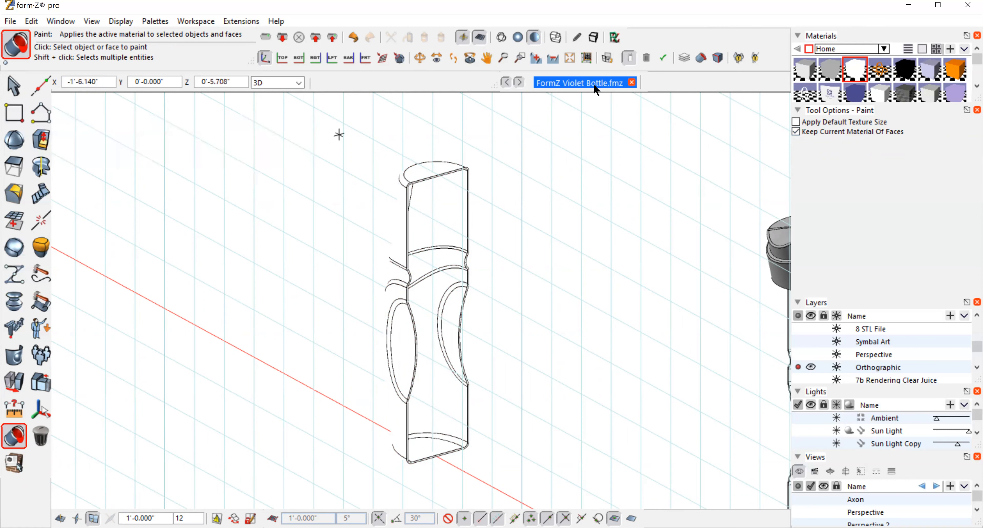
- Select the thin cut face of the half bottle at face level and paint it with the gray material
left_click(536, 59)
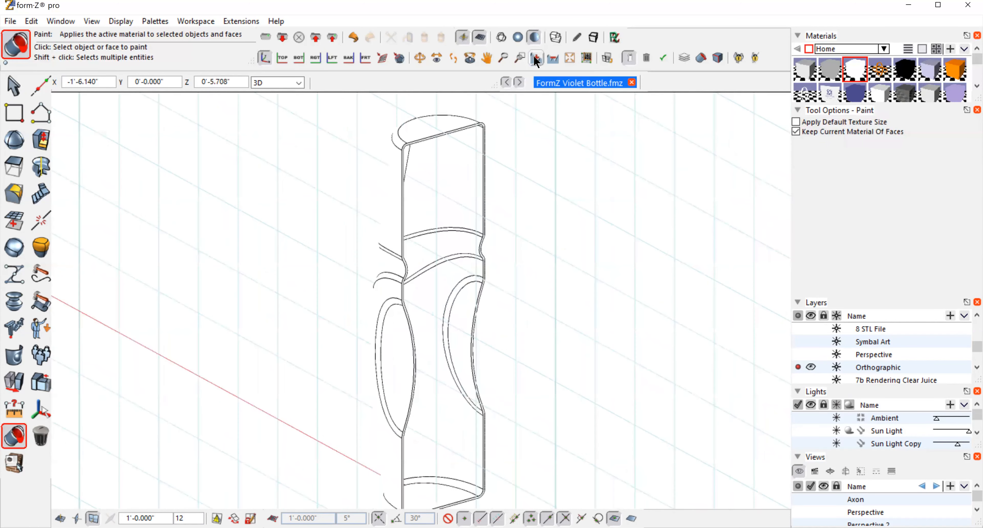
left_click(831, 65)
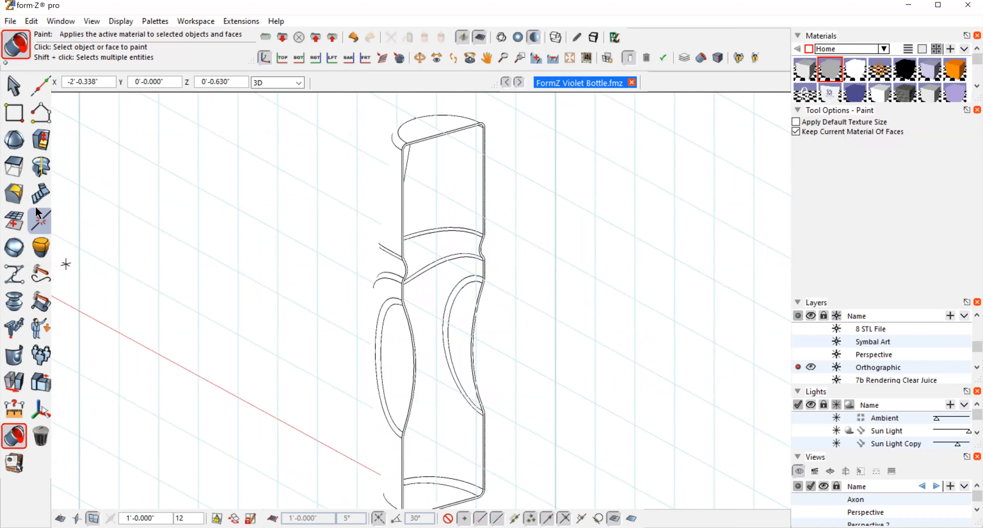
left_click(14, 85)
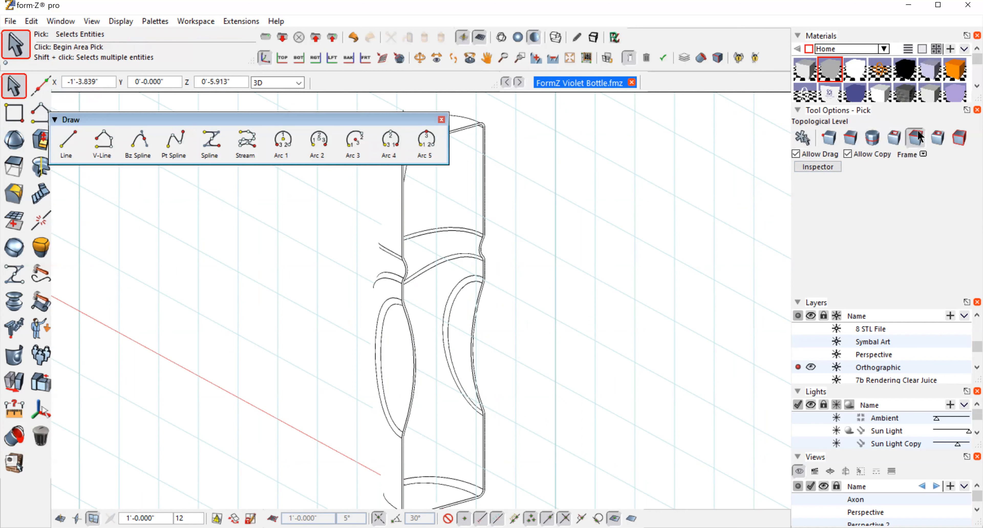
left_click(916, 139)
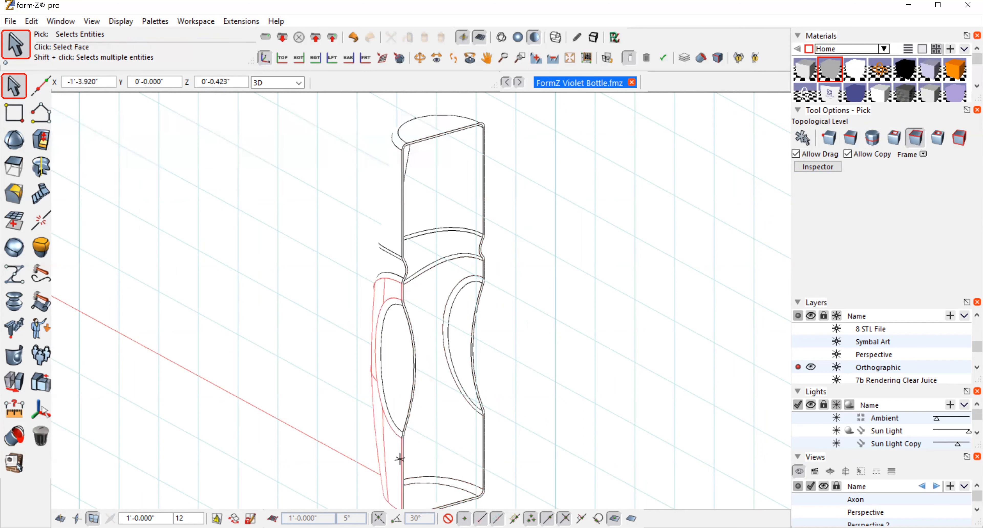
left_click(403, 452)
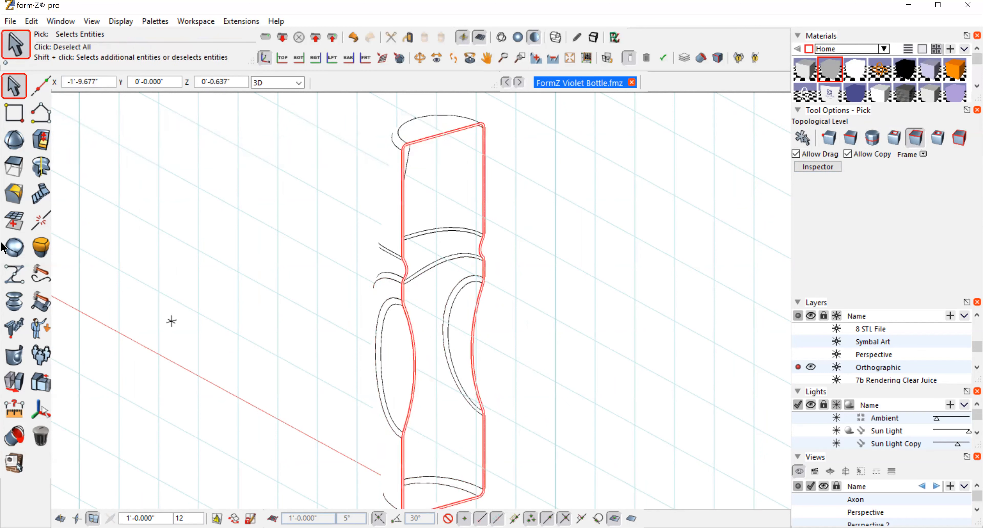
left_click(7, 438)
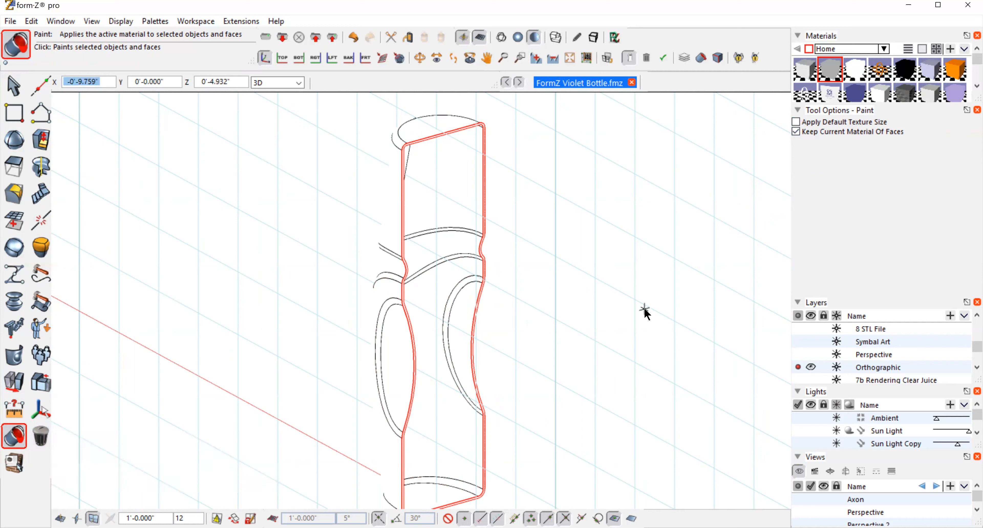
left_click(14, 85)
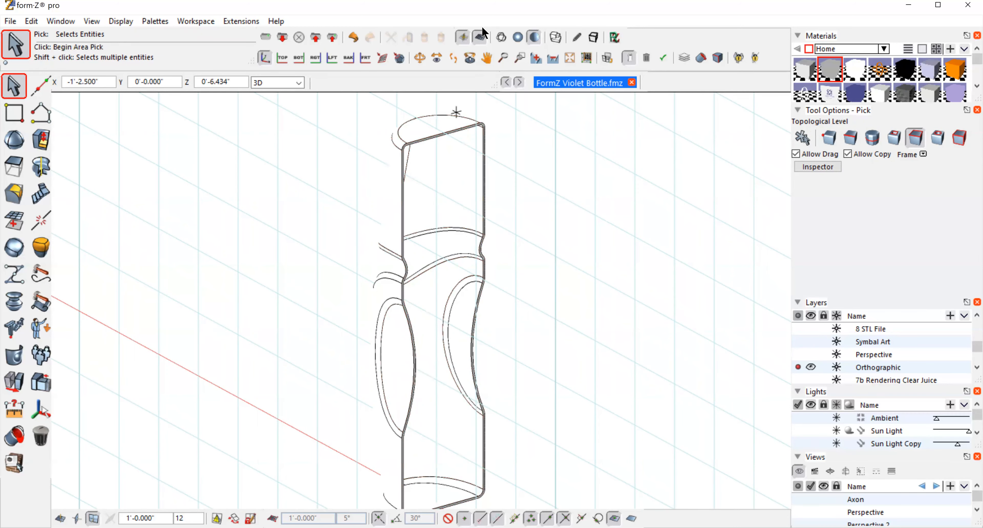
- Ghost the separate white half bottle standing away from the four orthographic bottles
left_click(549, 59)
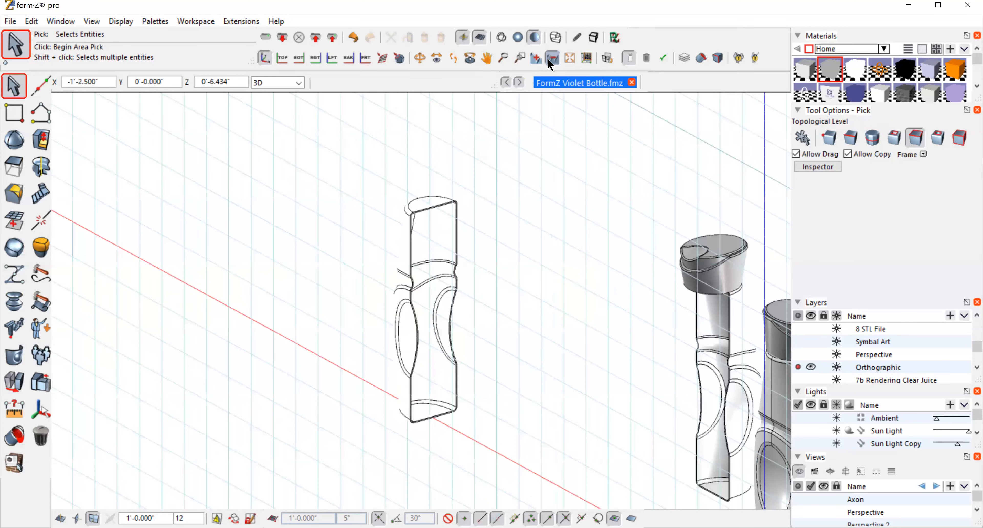
scroll(560, 240, "down", 2)
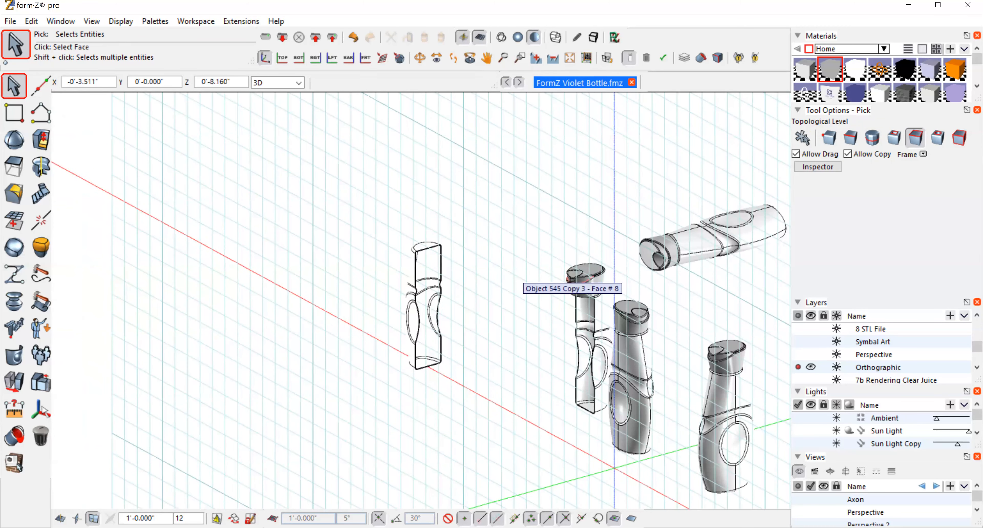
left_click(41, 436)
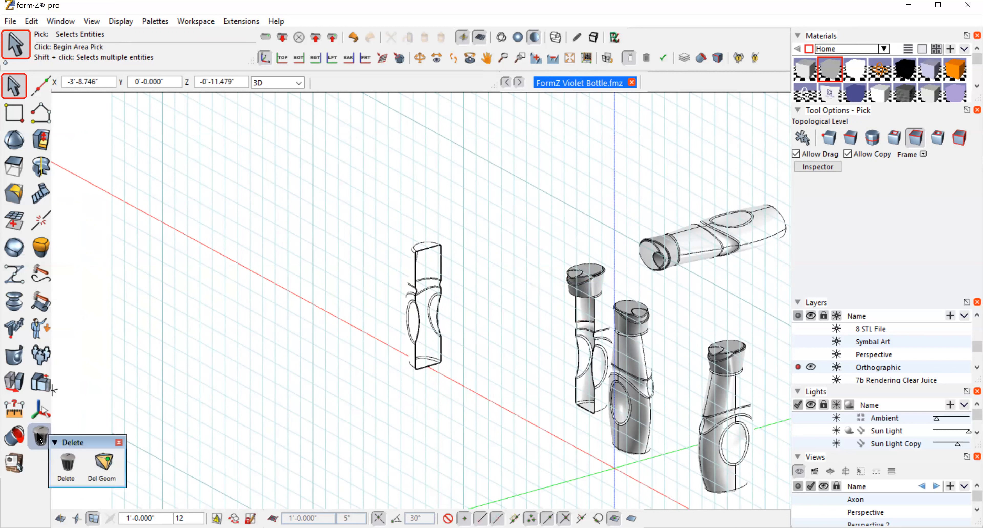
left_click(14, 437)
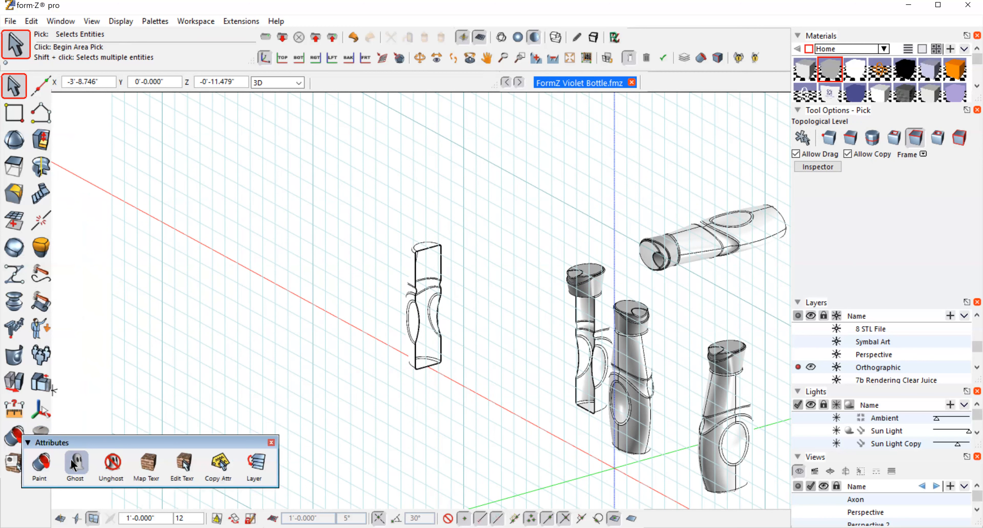
left_click(76, 462)
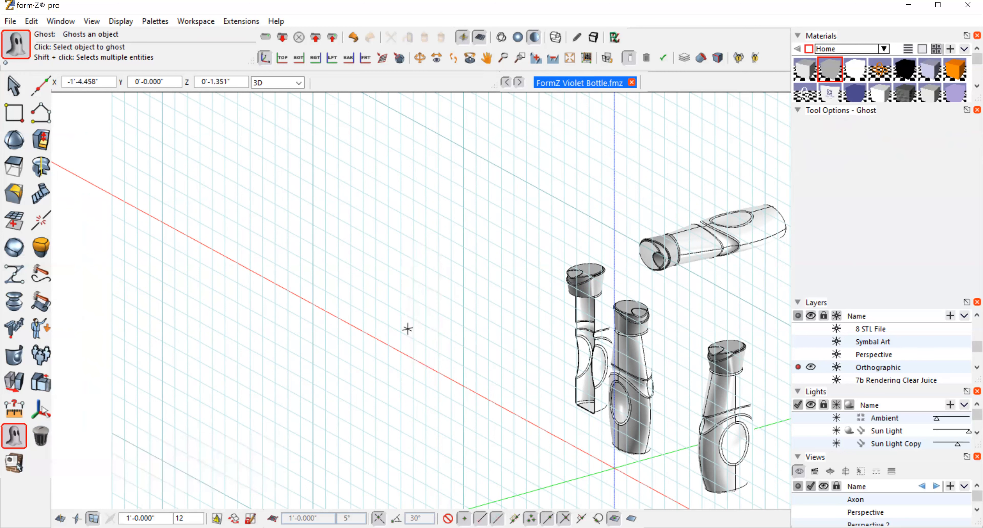
- In the front view, paint the body of the capped half bottle beside the central bottle with the white material
left_click(89, 22)
left_click(109, 284)
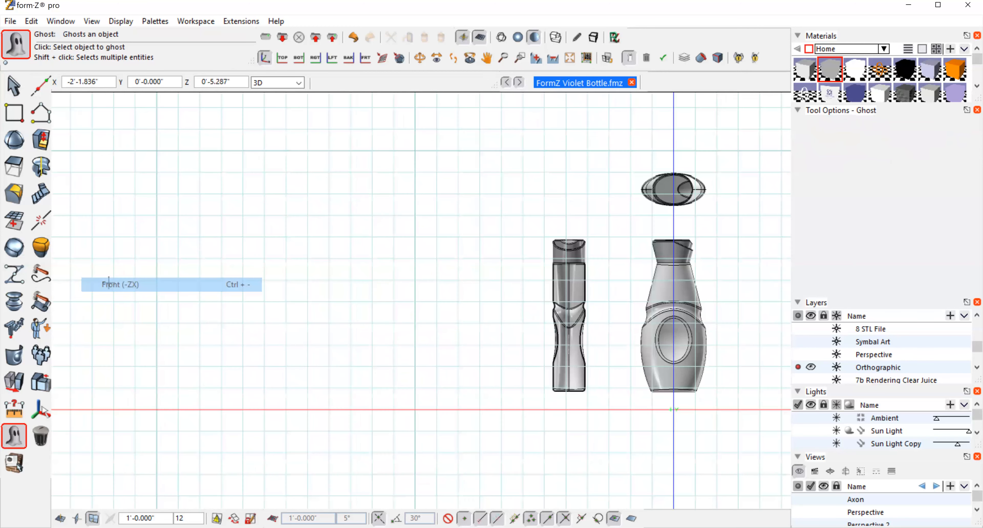
left_click(486, 57)
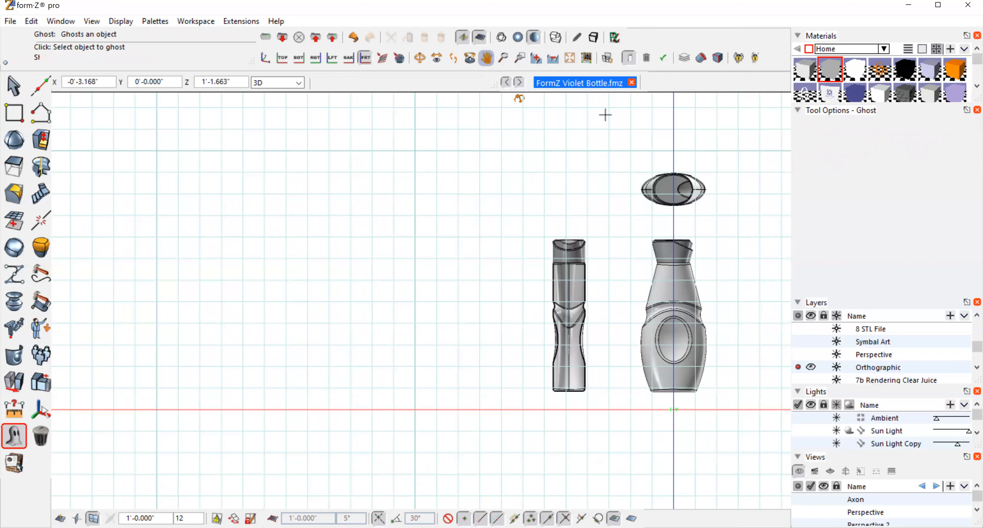
left_click_drag(732, 297, 504, 328)
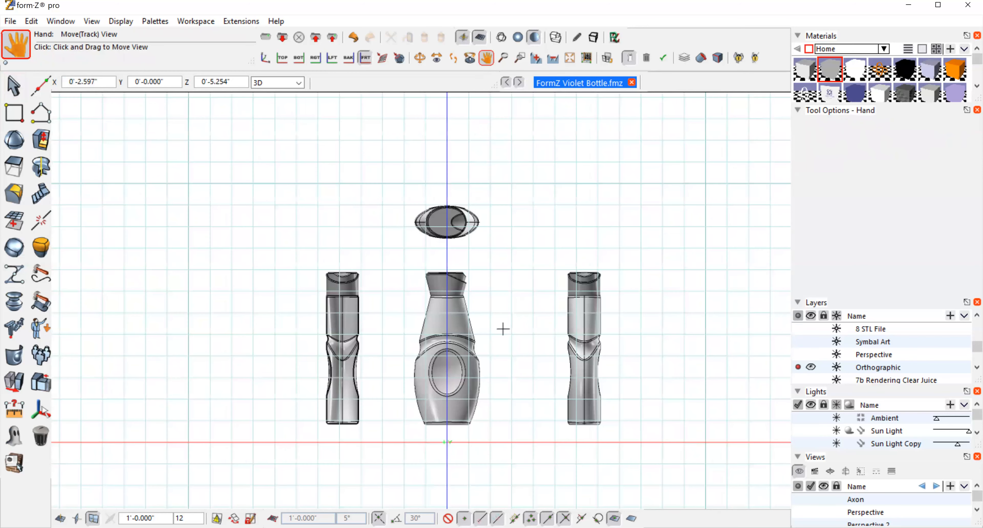
left_click(536, 58)
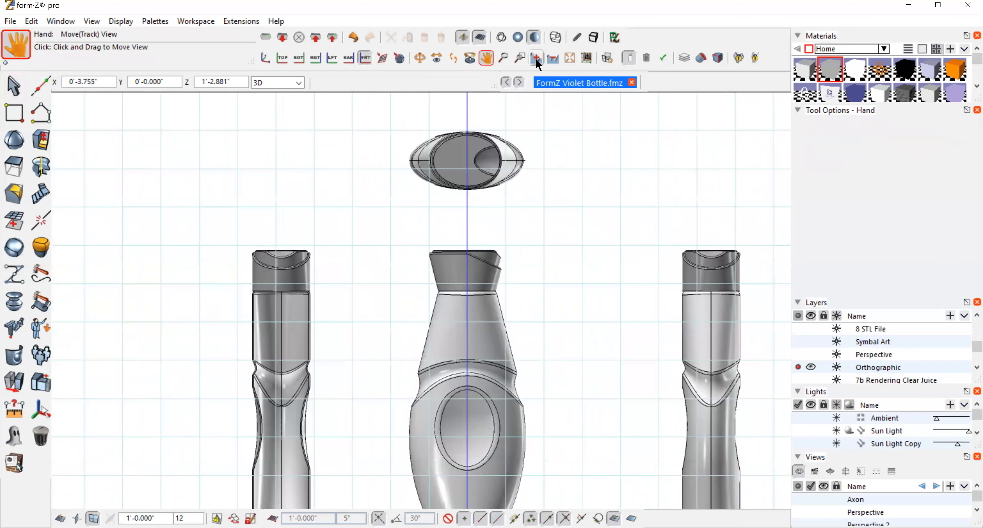
left_click(856, 71)
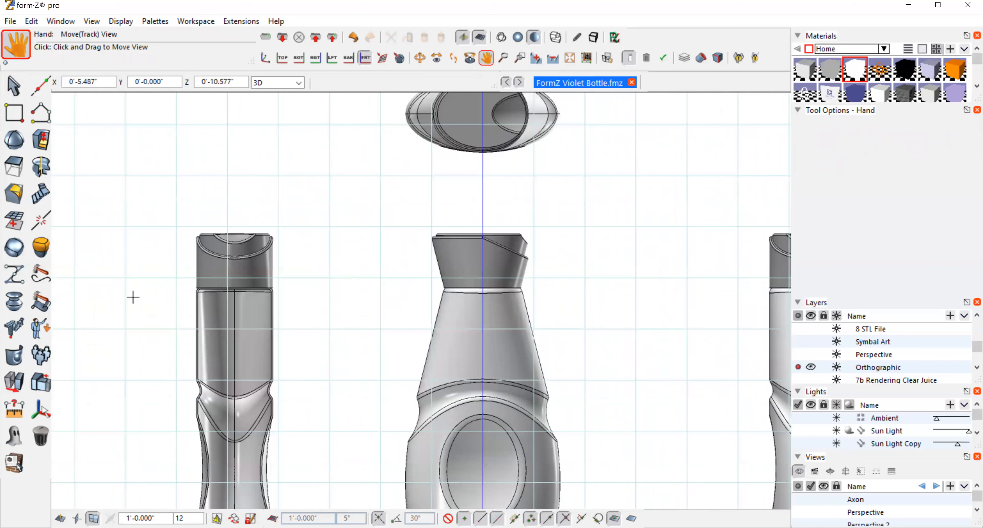
left_click(22, 436)
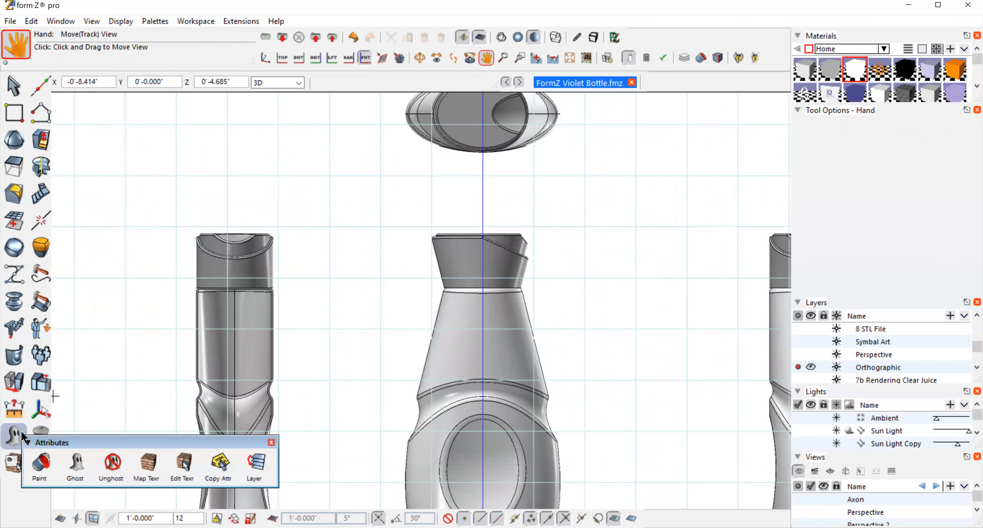
left_click(40, 460)
left_click(248, 358)
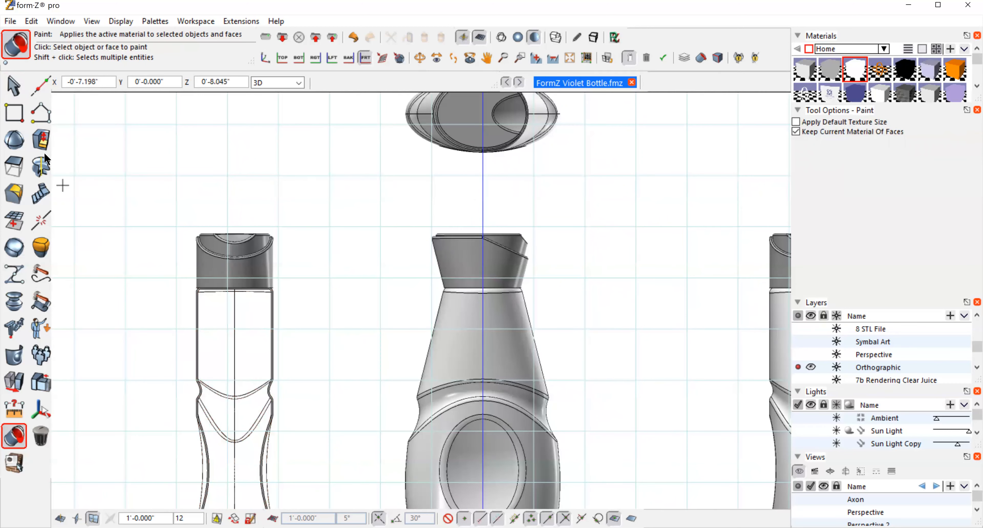
- Select the thin cut face of the capped half bottle, paint it with the gray material and clear the selection
left_click(14, 85)
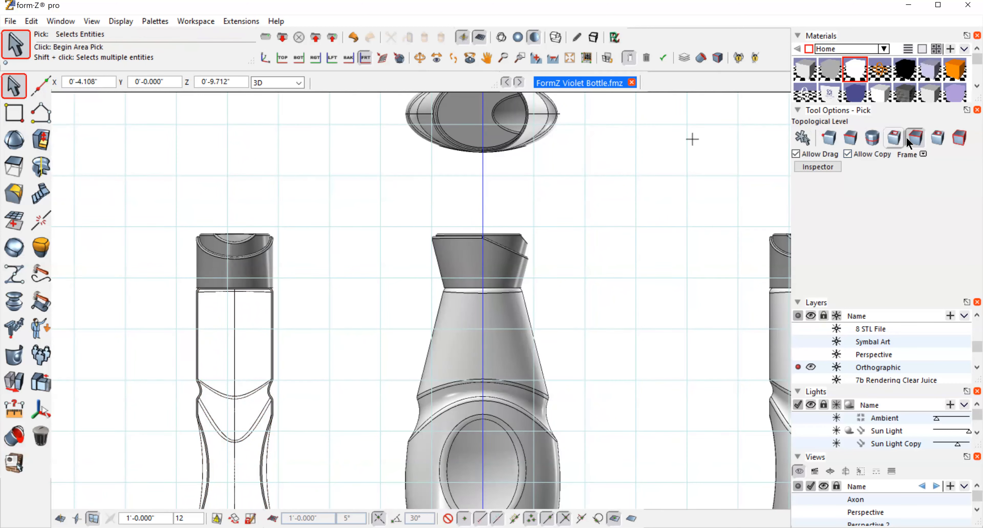
left_click(265, 357)
left_click(270, 355)
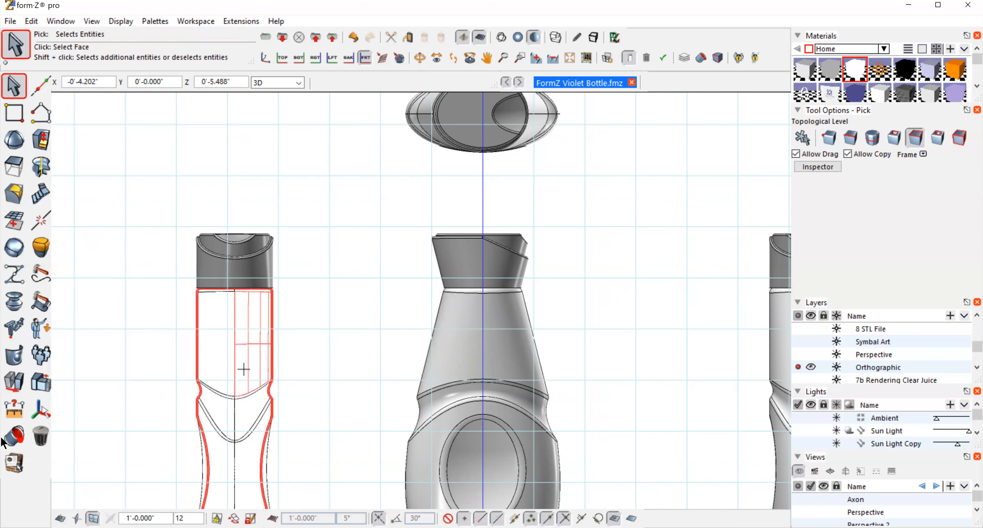
left_click(9, 438)
left_click(9, 438)
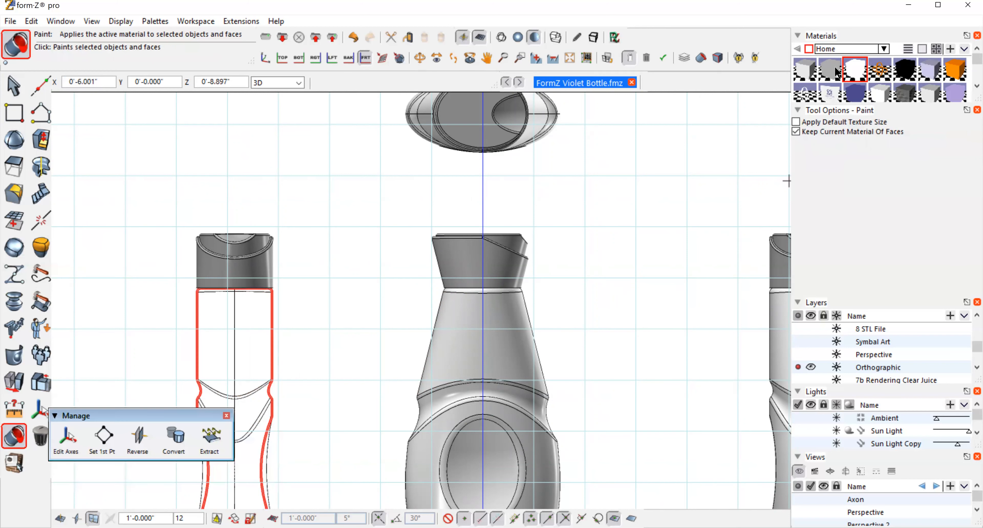
left_click(826, 67)
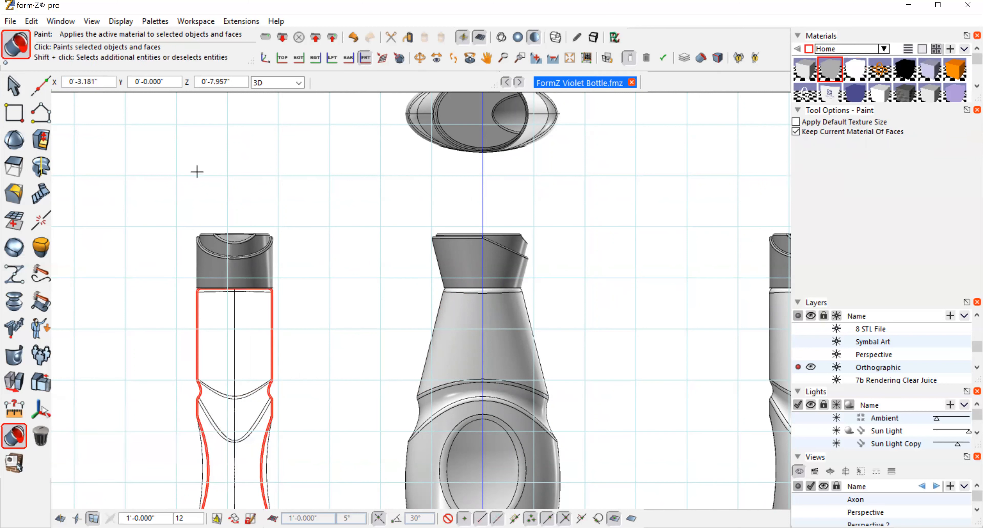
left_click(15, 92)
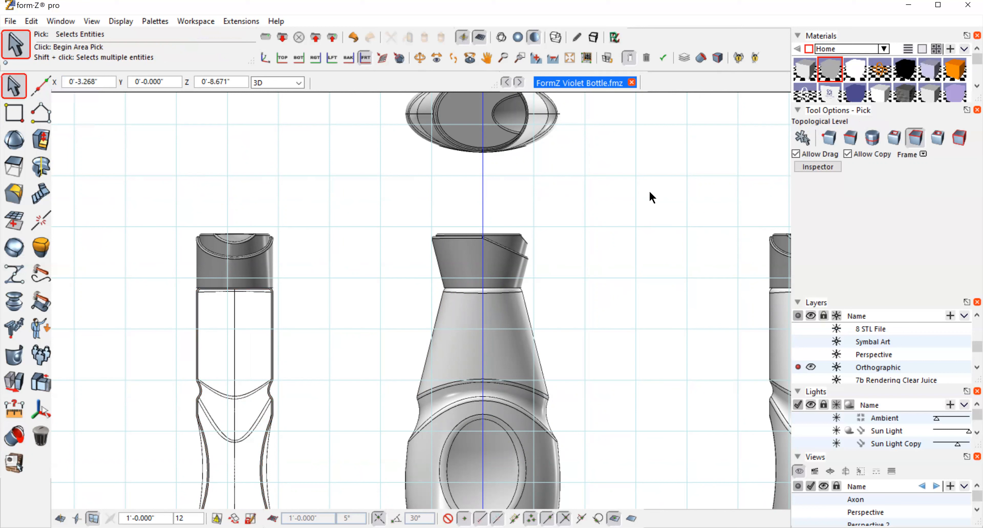
- Review the Style 1 dimension settings in the project settings, including the text placement choices and the numeric display options
left_click(570, 58)
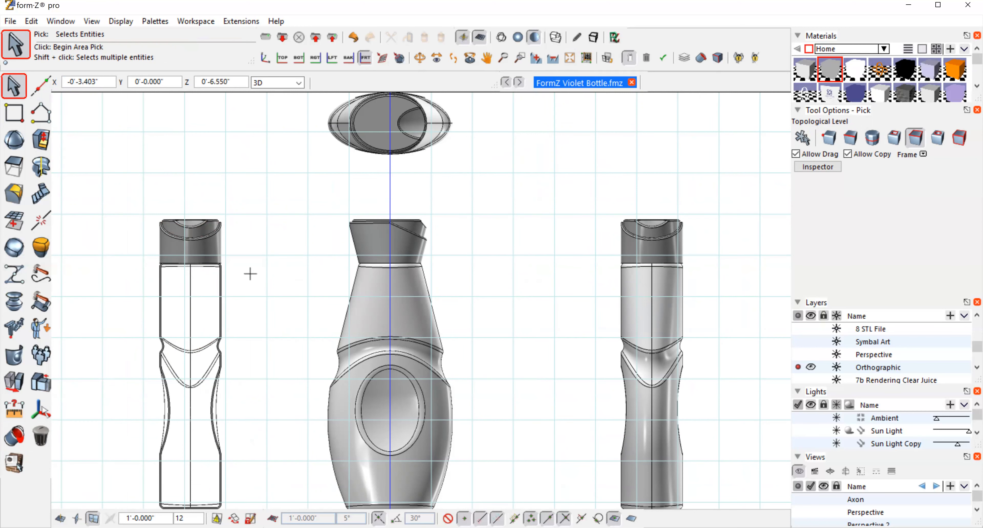
left_click(552, 59)
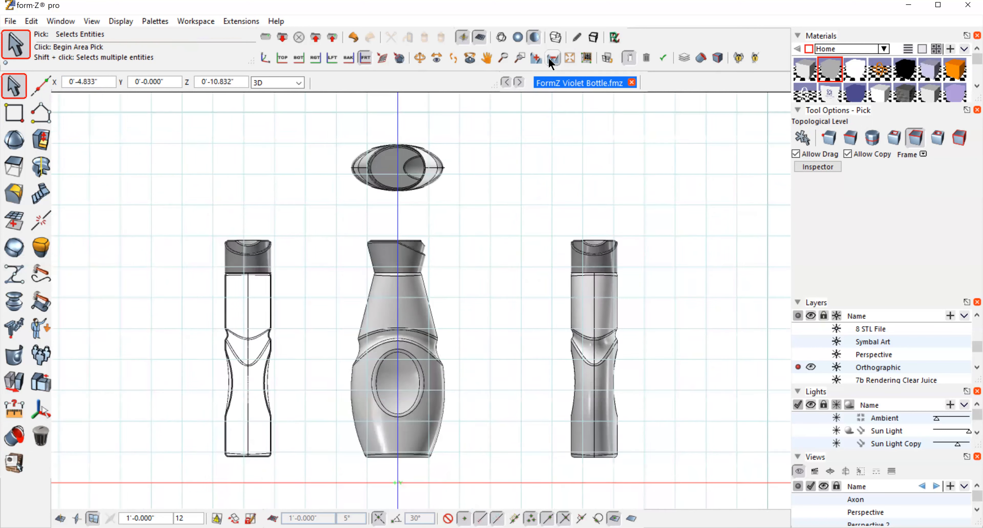
left_click(420, 60)
left_click_drag(605, 212, 520, 281)
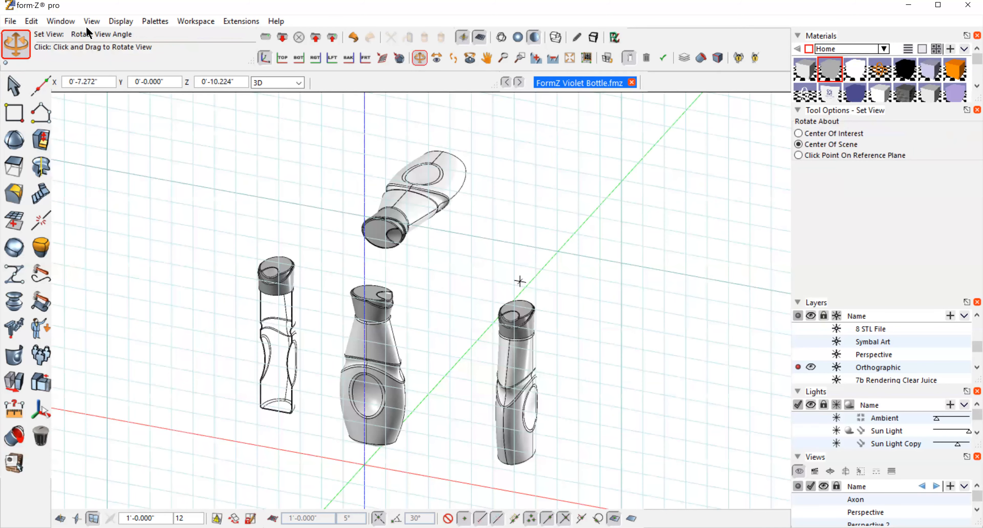
left_click(13, 22)
left_click(45, 186)
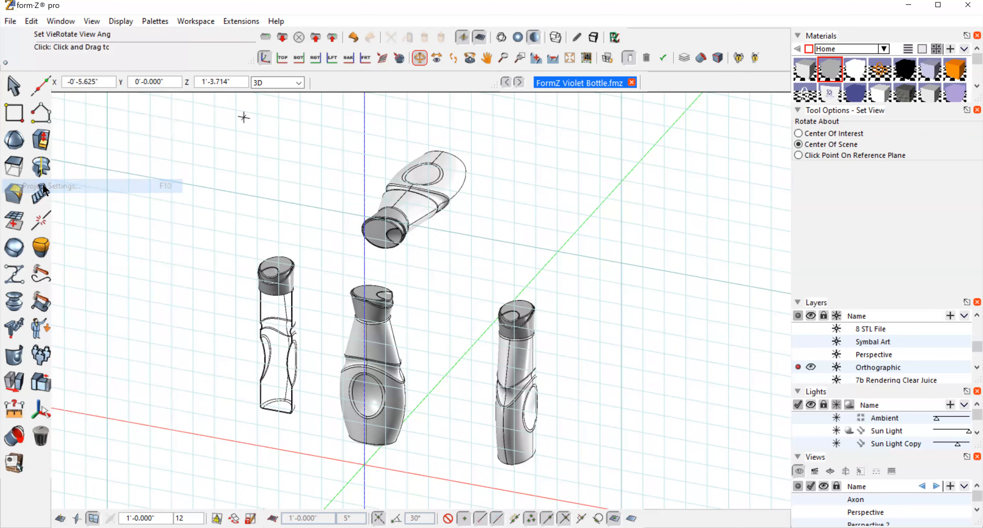
left_click(570, 34)
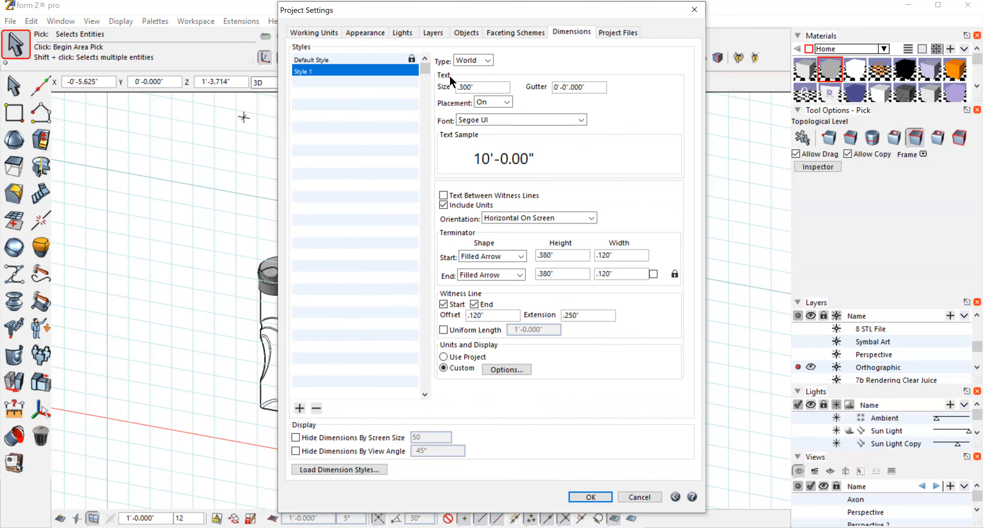
left_click(508, 102)
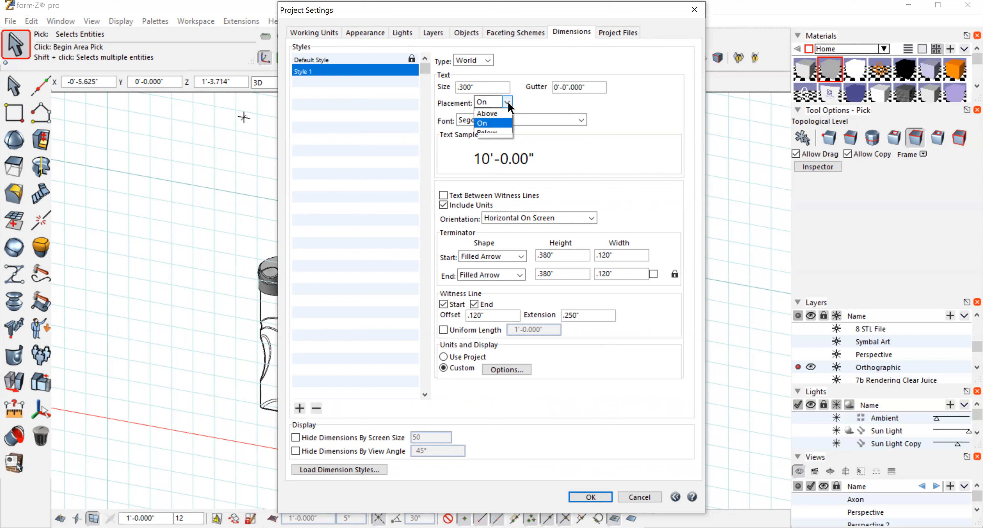
left_click(507, 101)
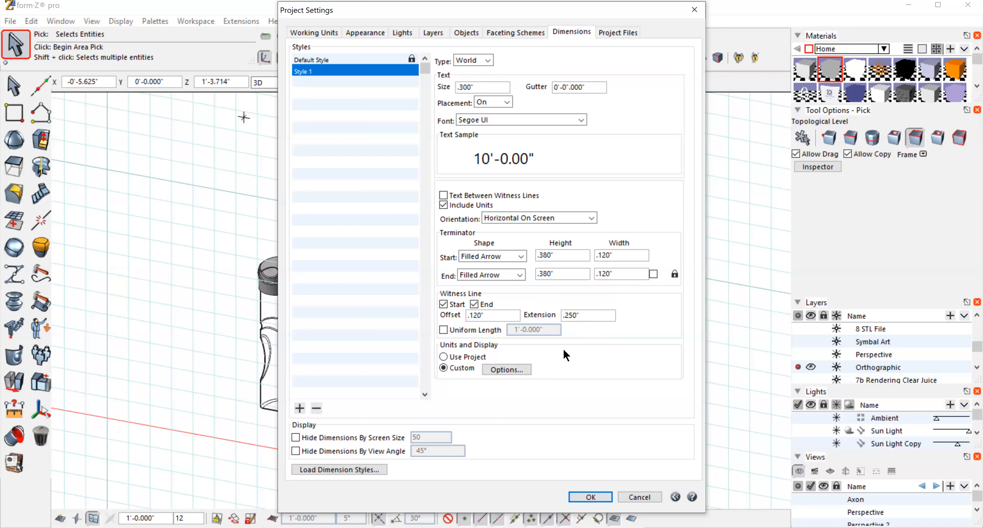
left_click(508, 369)
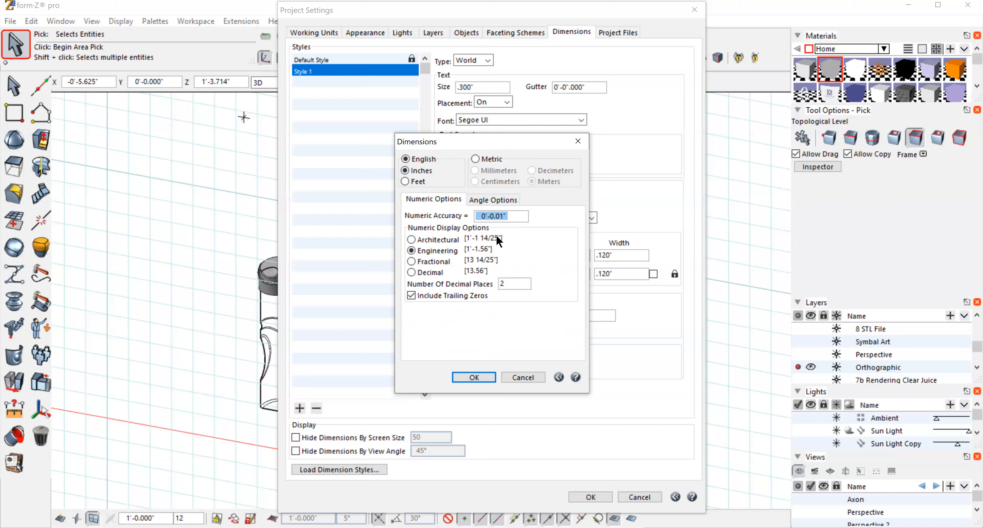
left_click(474, 378)
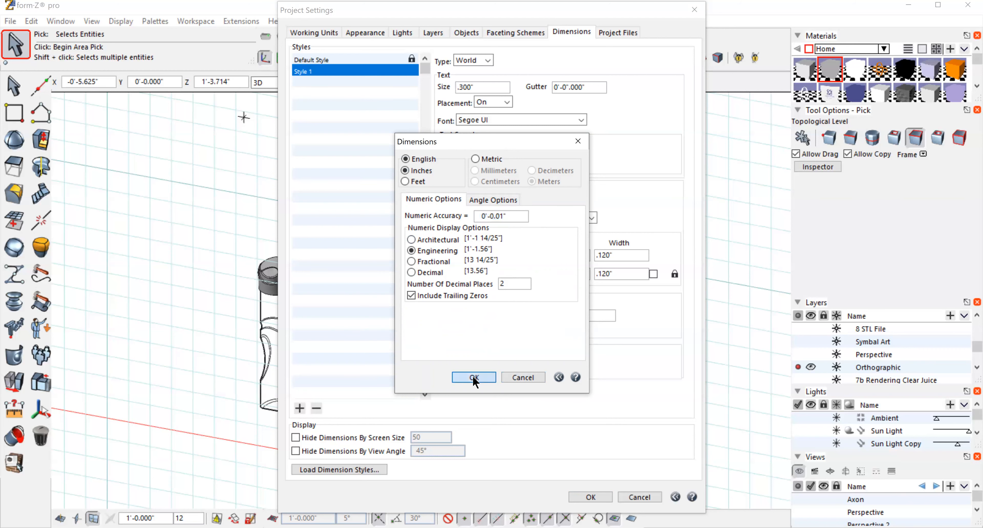
left_click(591, 497)
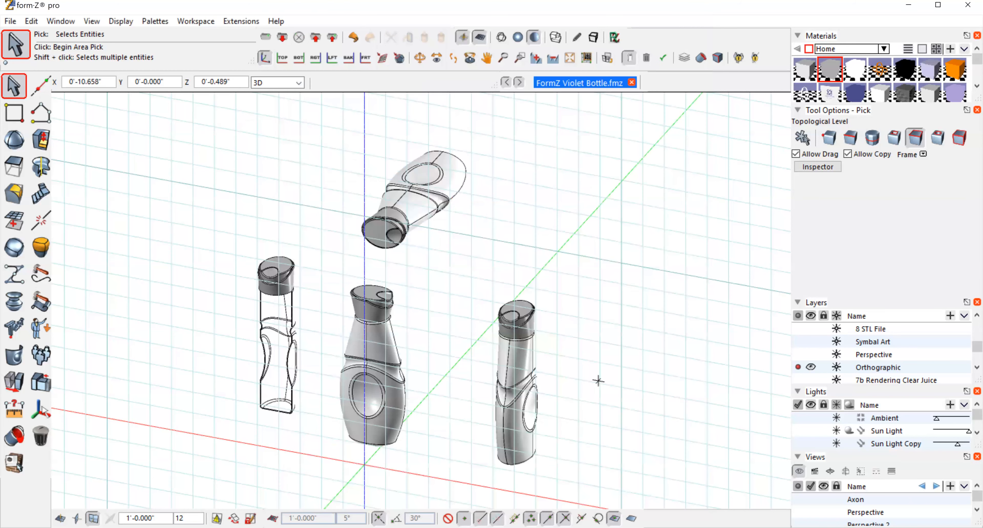
- Check the arrangement of the four bottles from the top and from a rotated 3D angle, and return to the front view
left_click(91, 22)
left_click(114, 214)
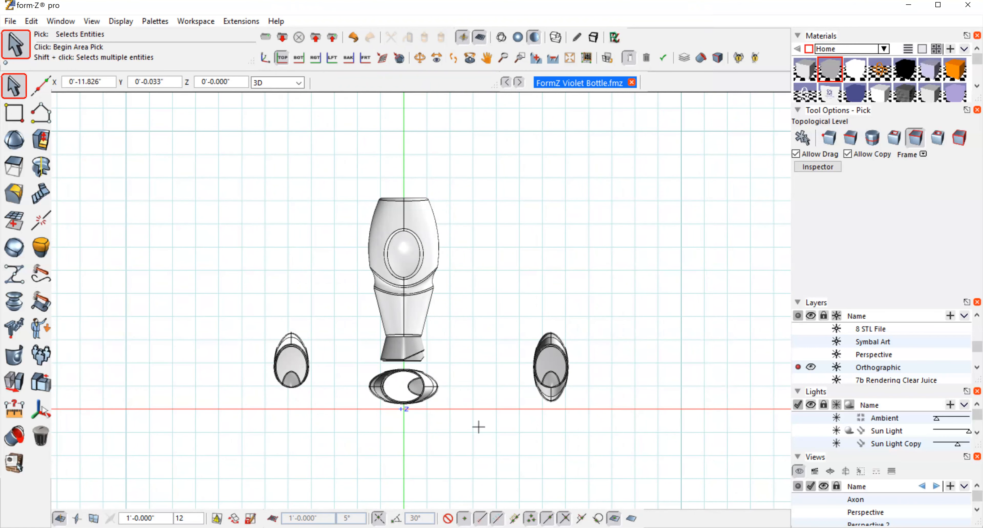
left_click(420, 57)
left_click_drag(594, 349, 442, 240)
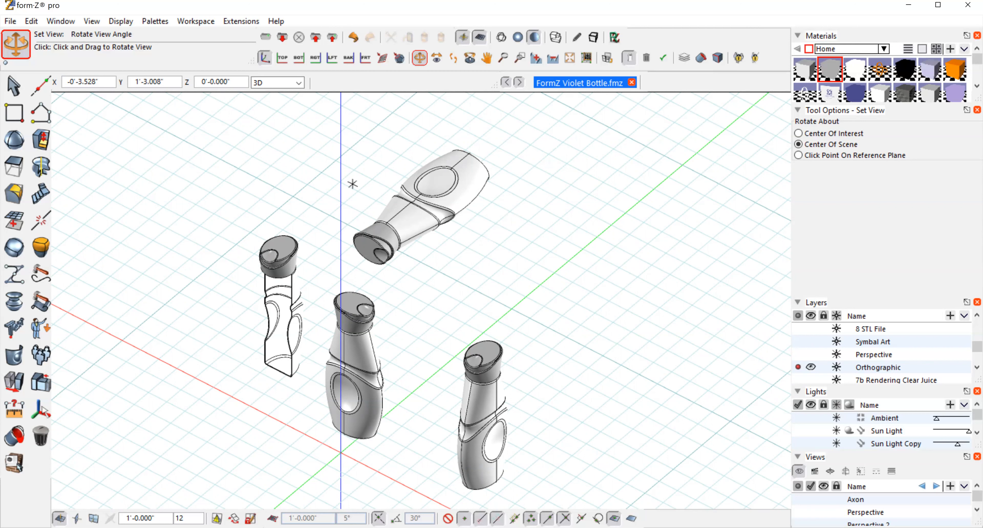
left_click(86, 22)
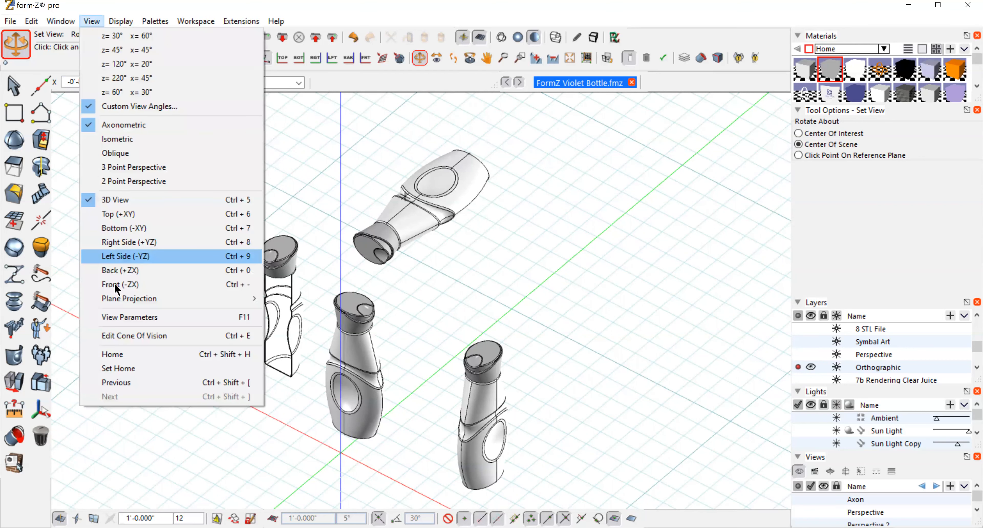
left_click(114, 284)
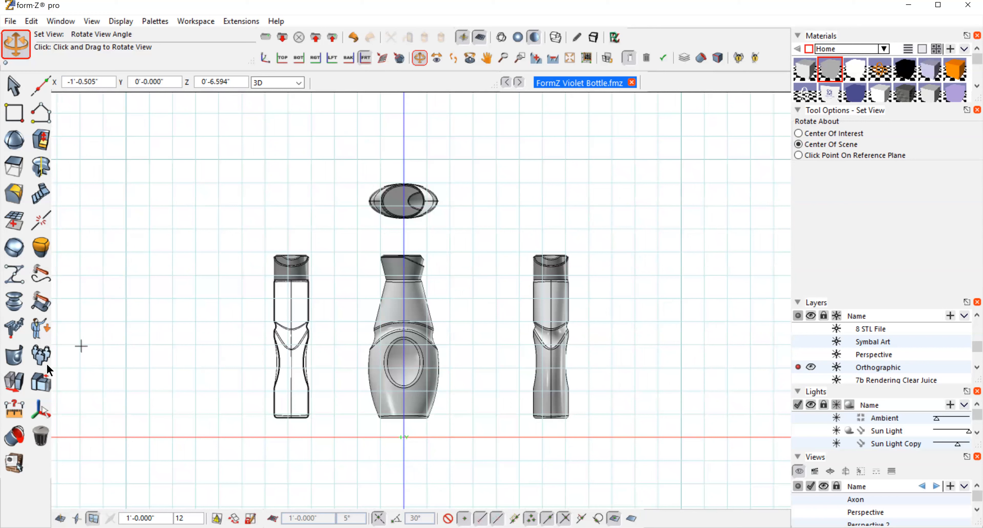
- Add a vertical linear dimension from the base of the central bottle to the neck below its cap, placed beside the body
left_click(12, 328)
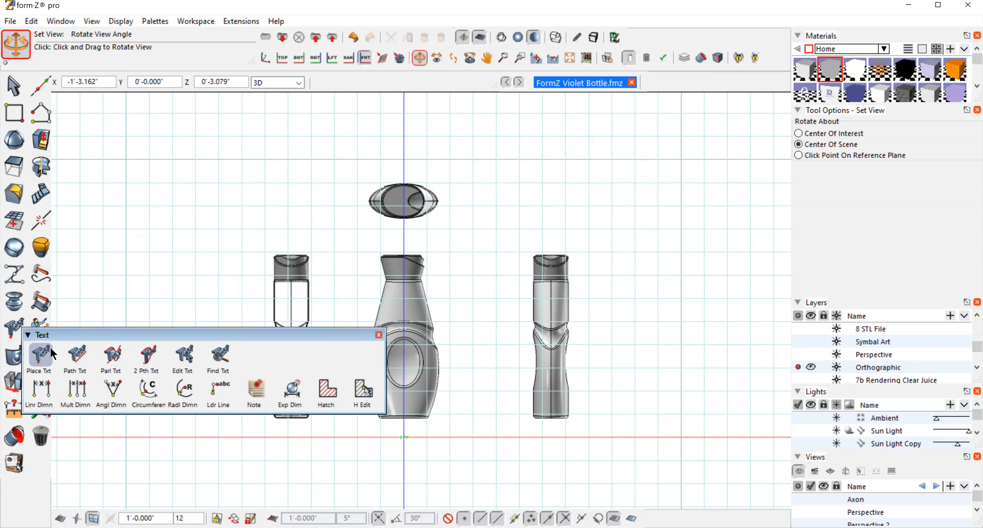
left_click(44, 390)
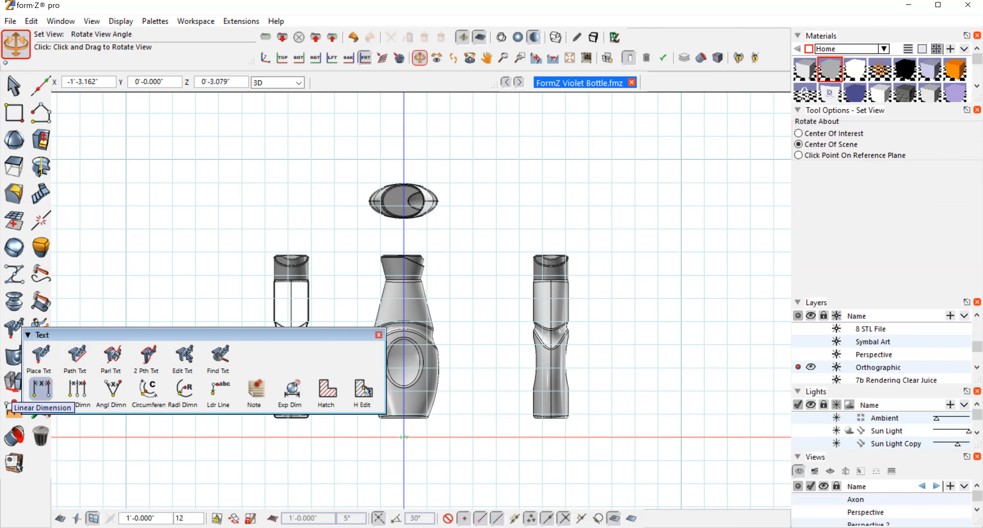
left_click(536, 59)
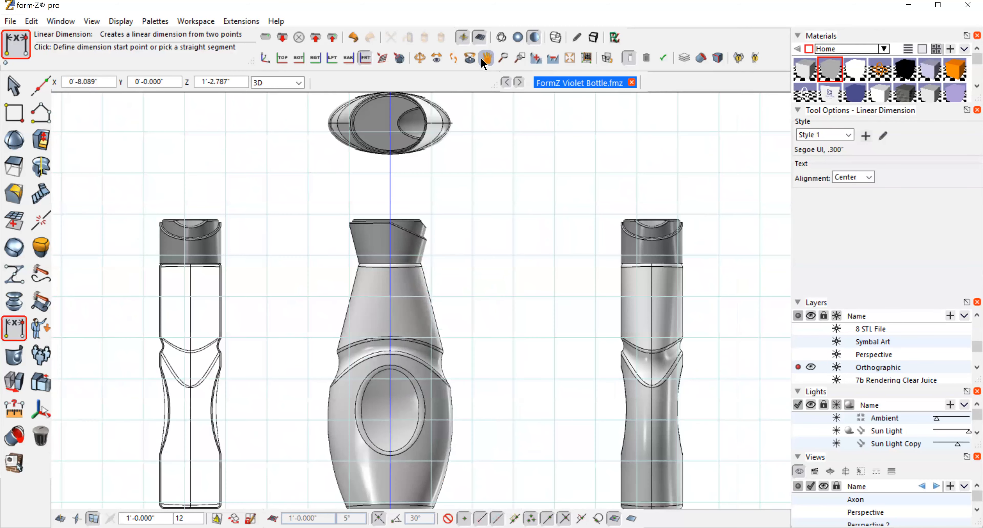
left_click(487, 58)
left_click_drag(509, 320, 509, 238)
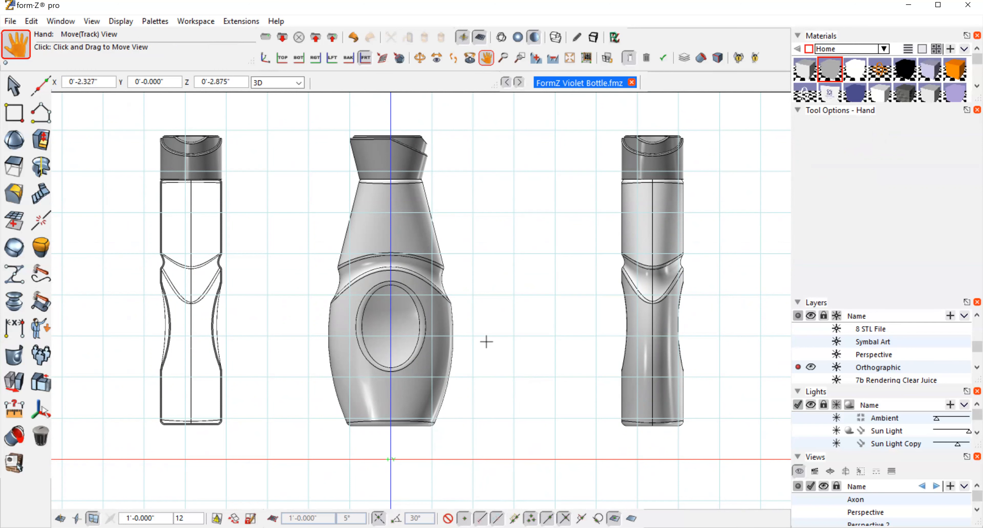
left_click(13, 327)
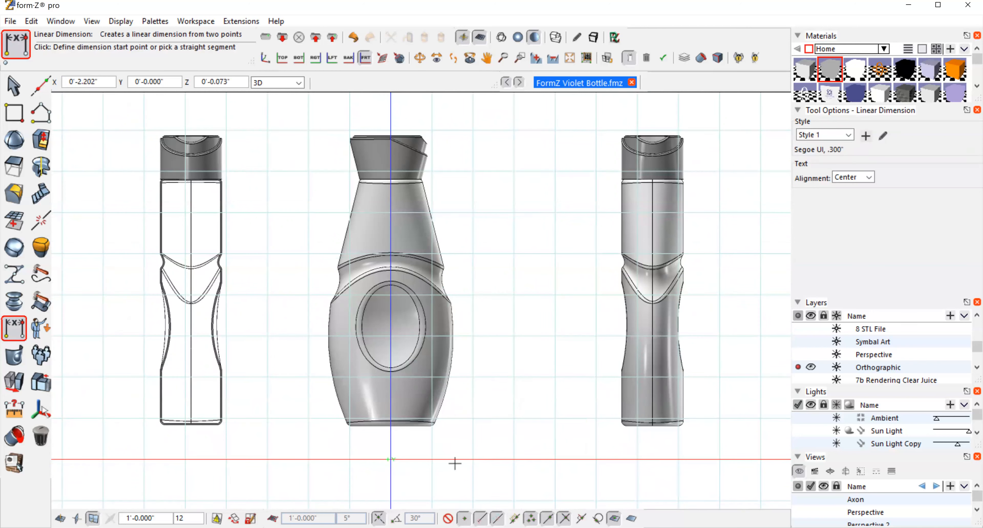
left_click(431, 423)
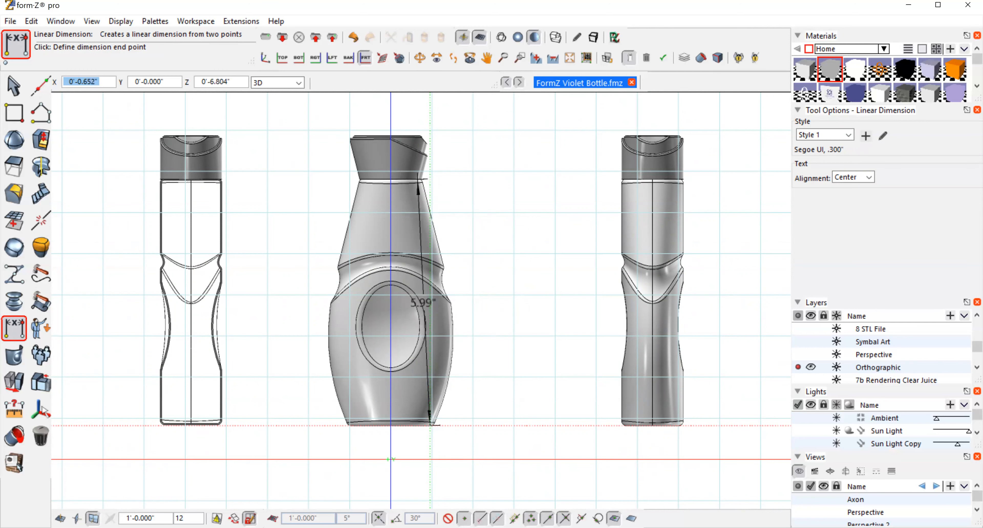
left_click(419, 179)
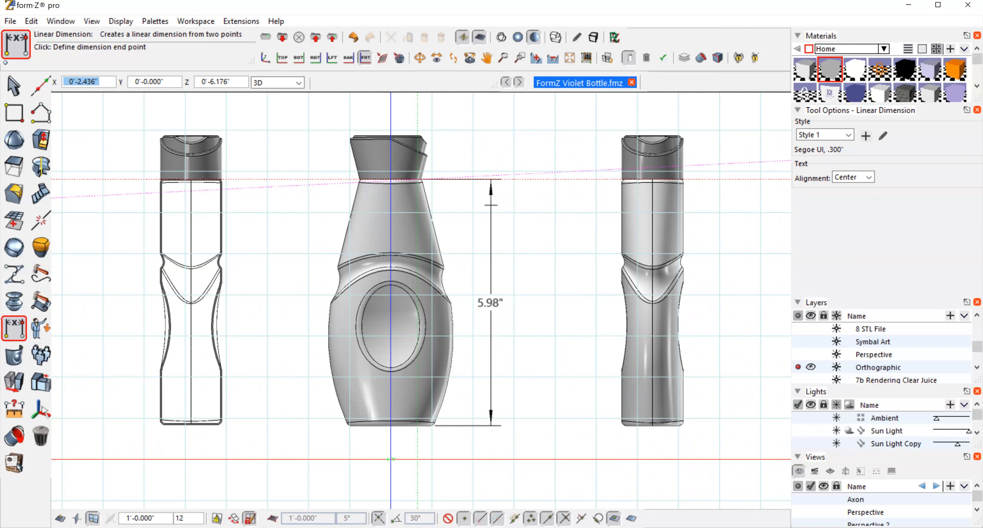
left_click(491, 205)
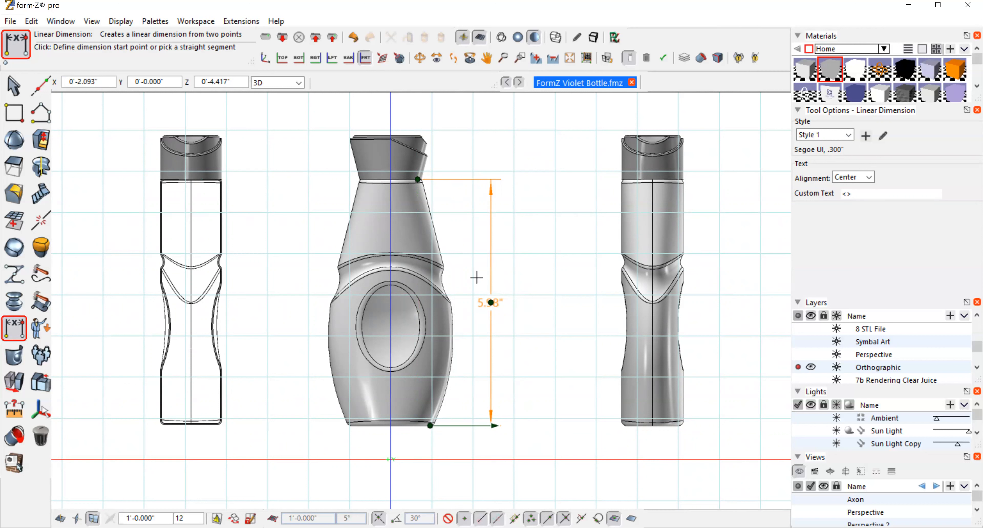
left_click(16, 87)
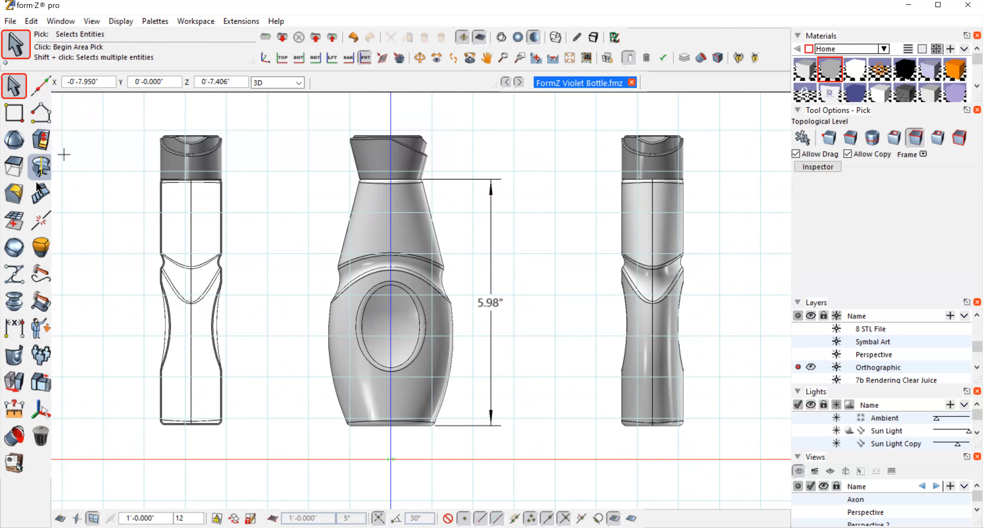
- Add a horizontal linear dimension across the base of the full side-view bottle, placed just below it
left_click(14, 329)
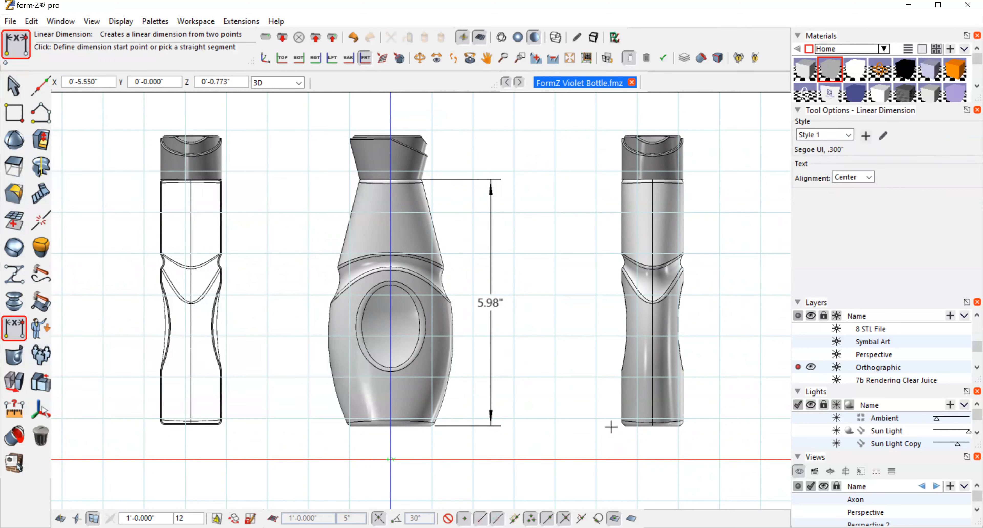
left_click(622, 421)
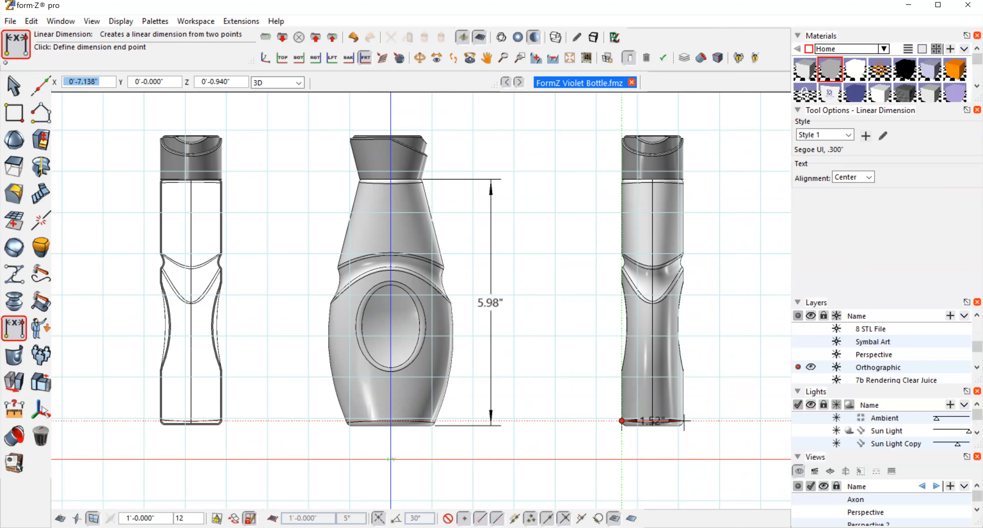
left_click(685, 421)
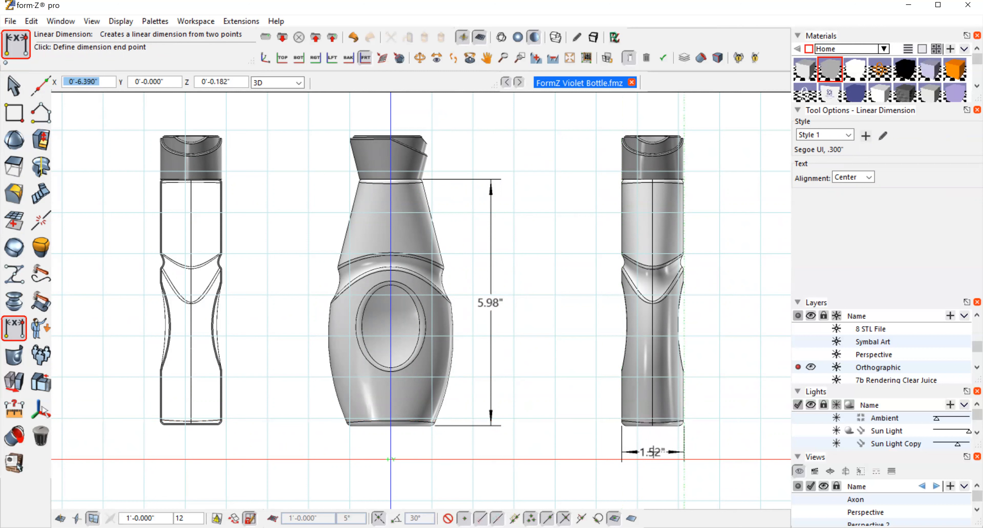
left_click(654, 444)
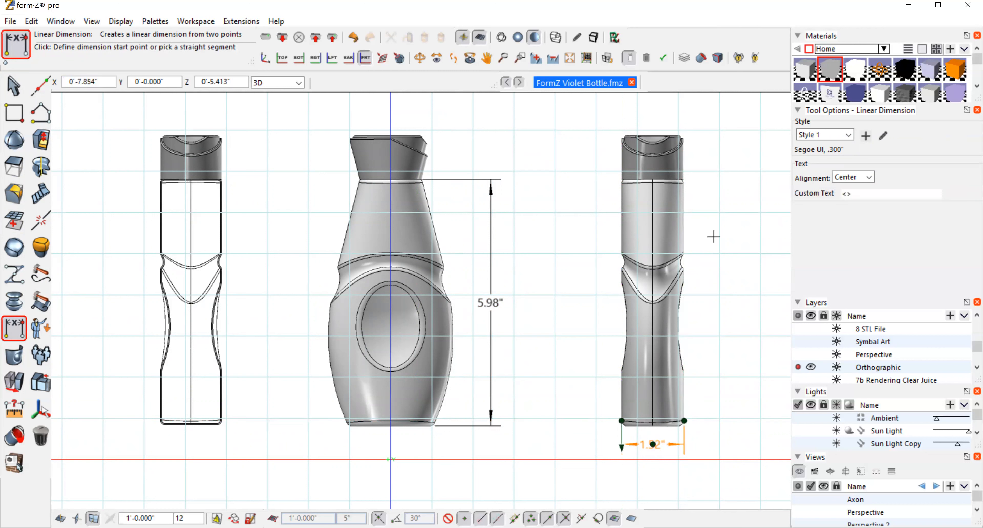
left_click(14, 86)
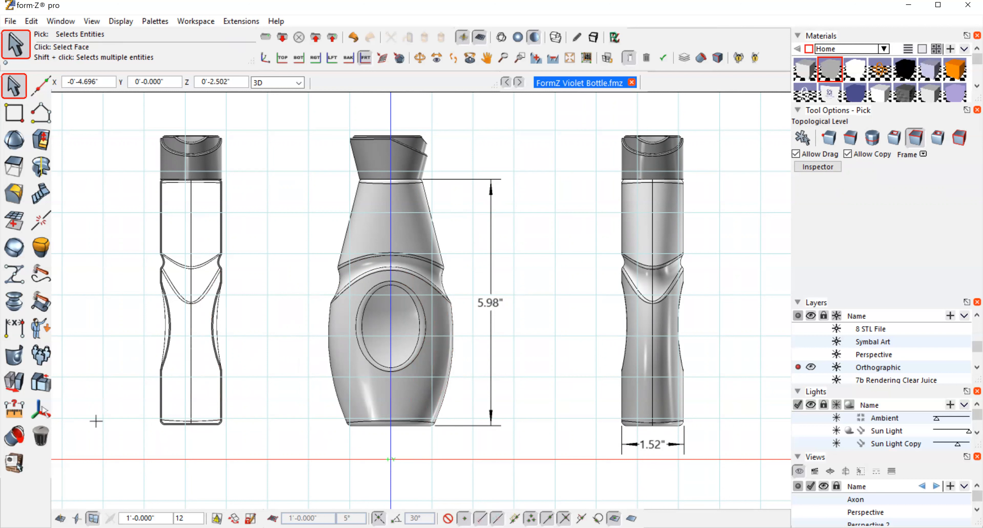
- Delete the inaccurate width dimension below the full side-view bottle
left_click(15, 436)
left_click(521, 56)
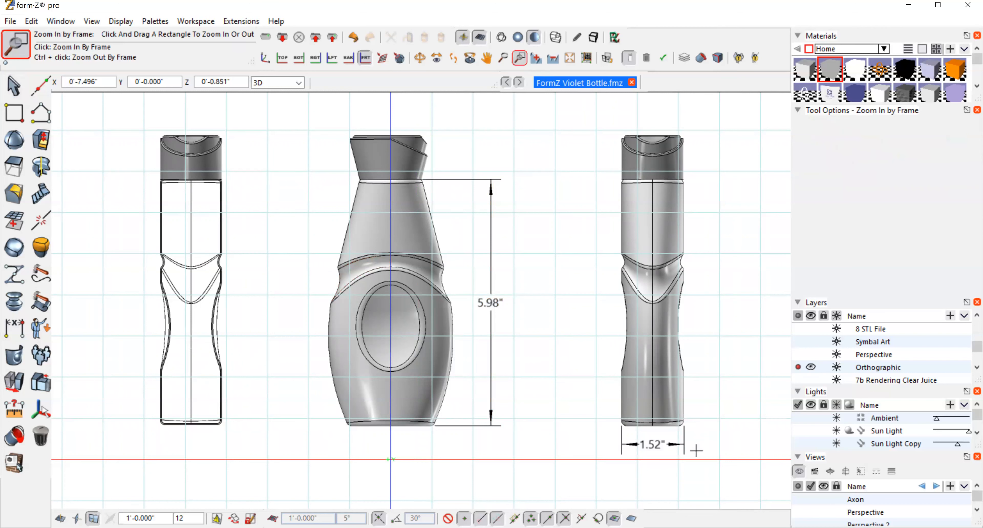
left_click_drag(655, 440, 749, 413)
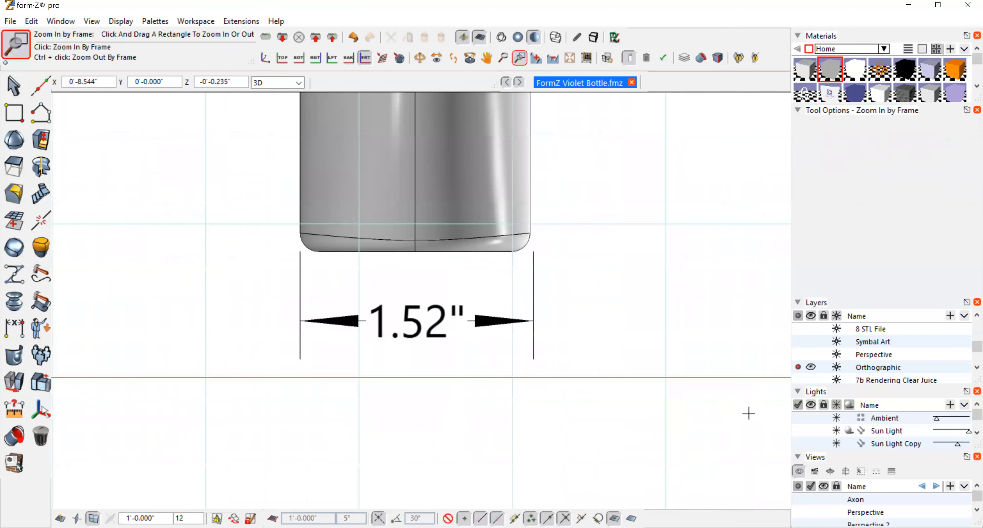
left_click(41, 439)
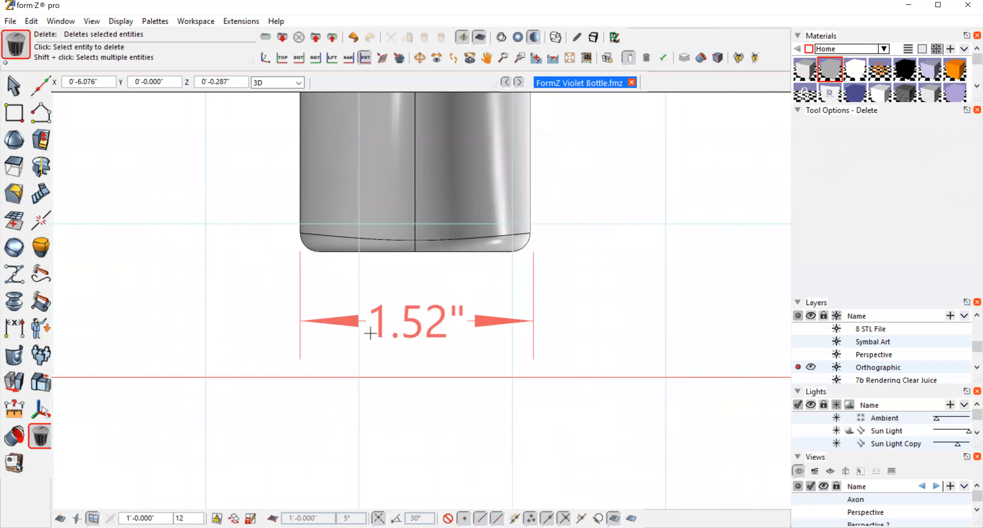
left_click(376, 319)
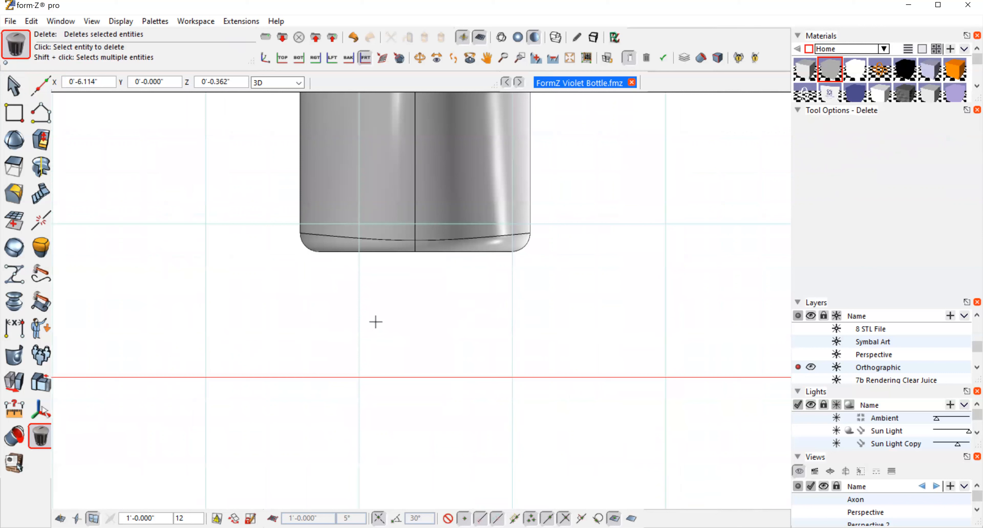
- Dimension the side-view bottle's base width between the two ends of its lower seam line, placing the dimension below the base
left_click(11, 329)
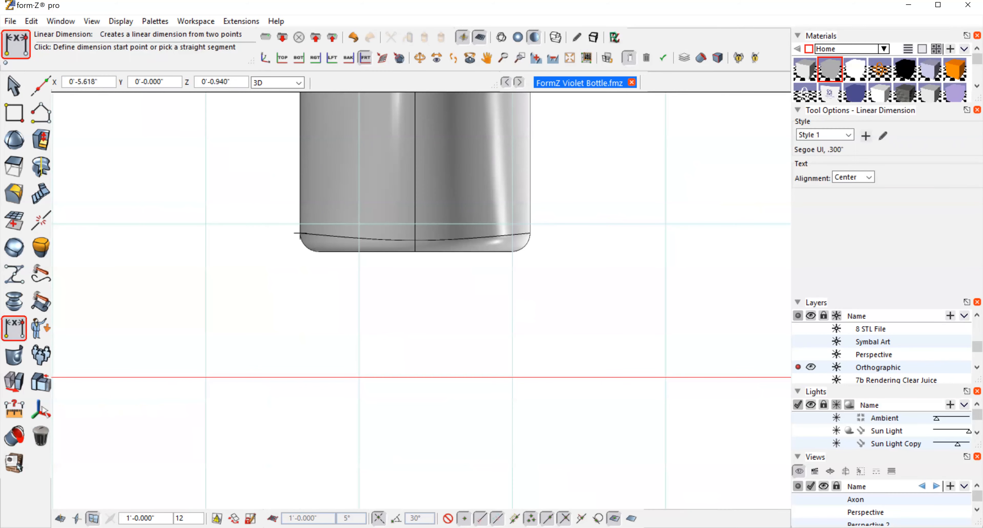
left_click(300, 232)
left_click(531, 232)
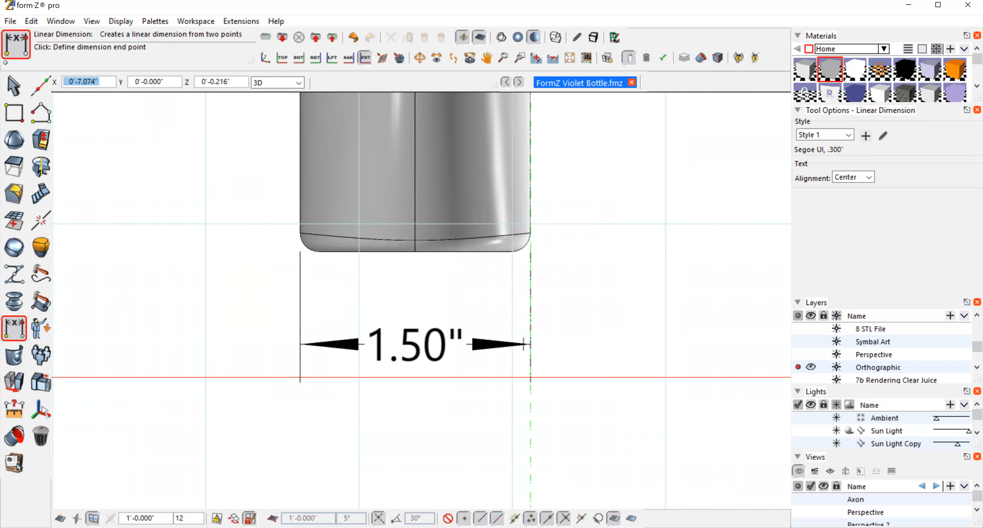
left_click(525, 344)
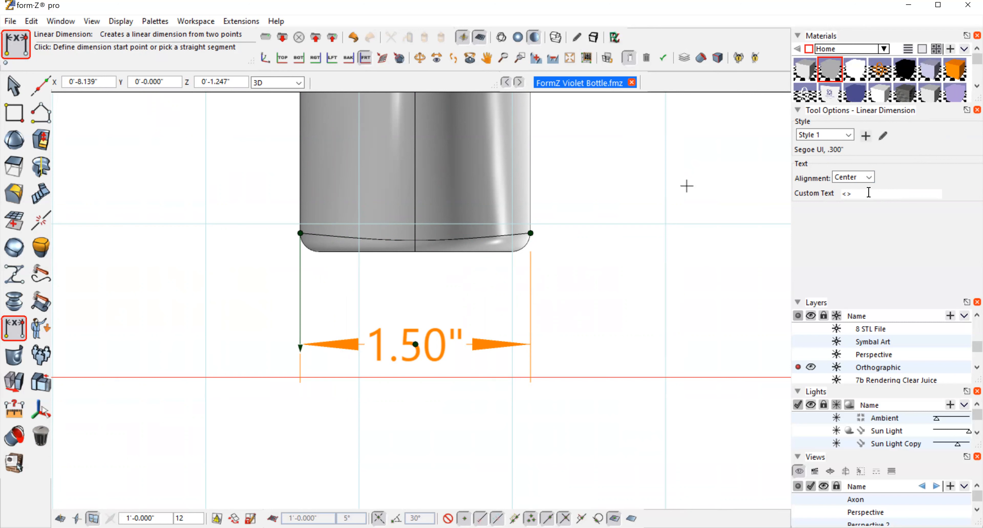
- Try the At Start text alignment on the new width dimension and set it to At End
left_click(869, 177)
left_click(850, 189)
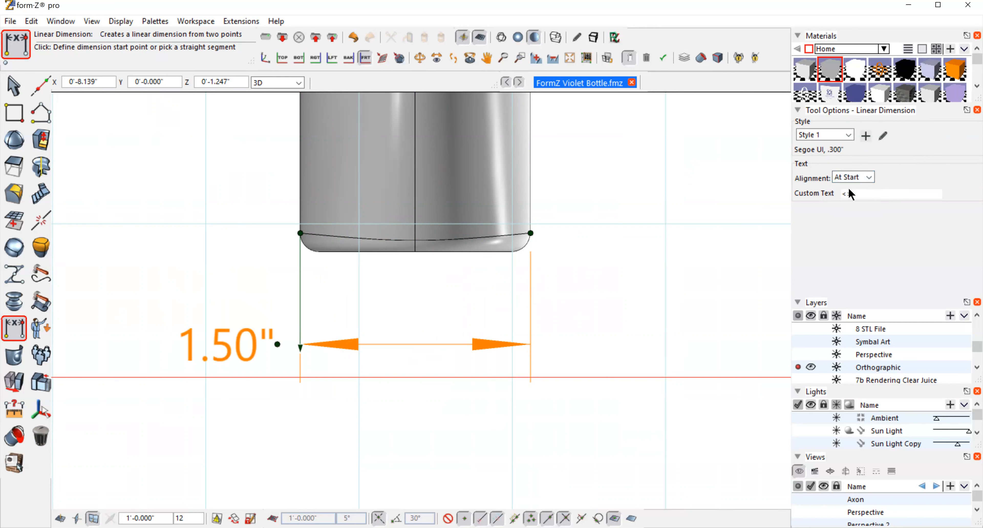
left_click(869, 177)
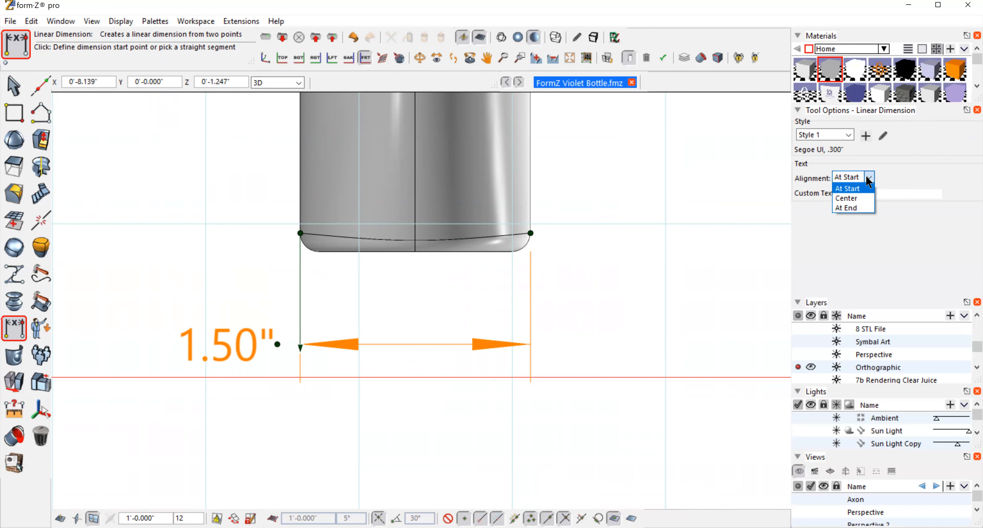
left_click(850, 207)
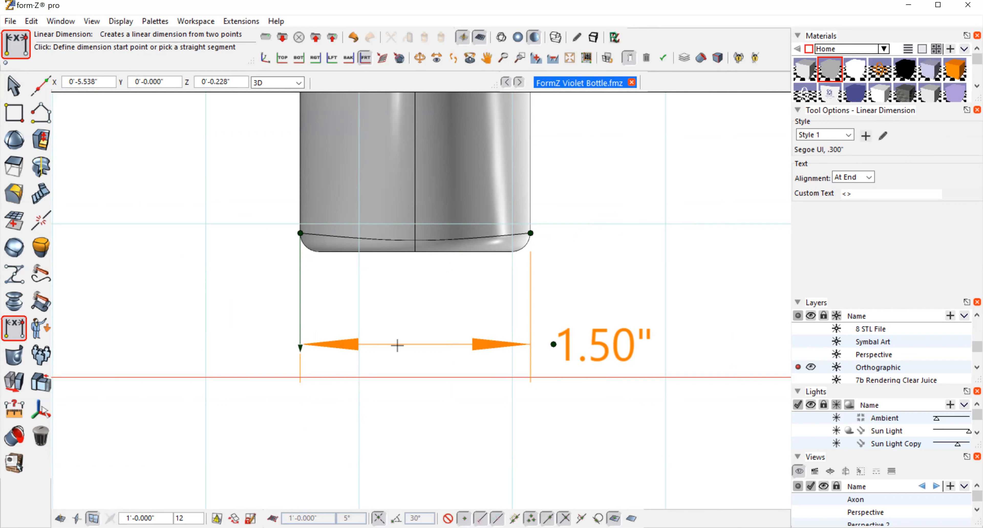
left_click(13, 85)
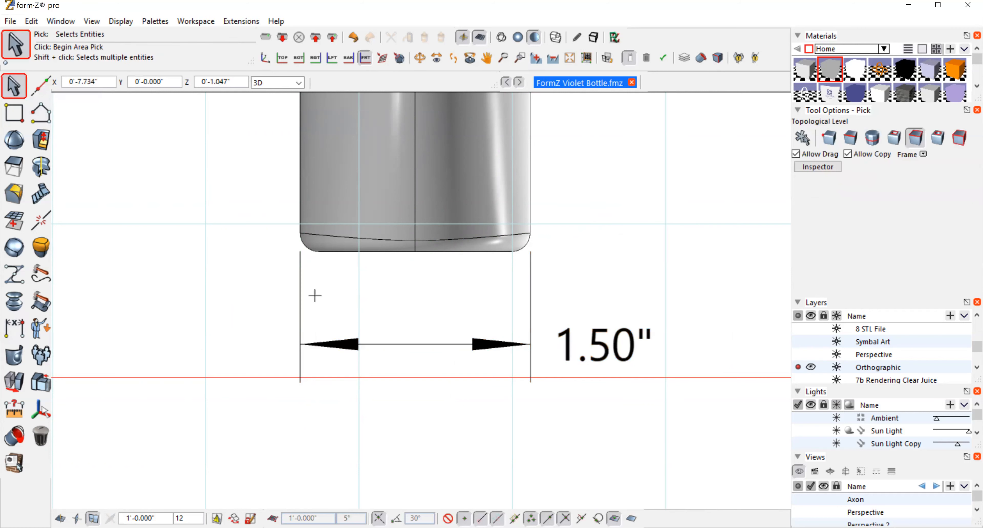
- Delete the base width dimension that has its text outside the arrows
left_click(37, 437)
left_click(39, 441)
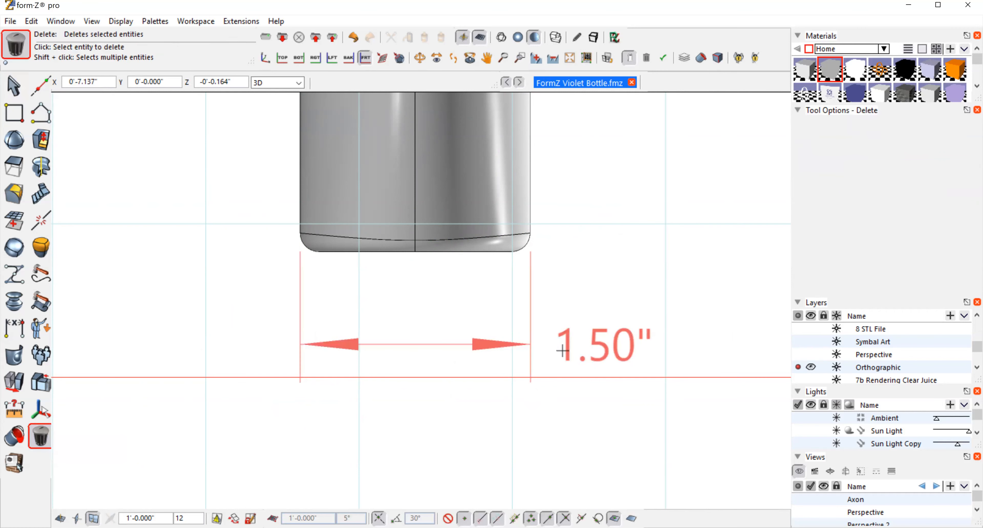
left_click(571, 341)
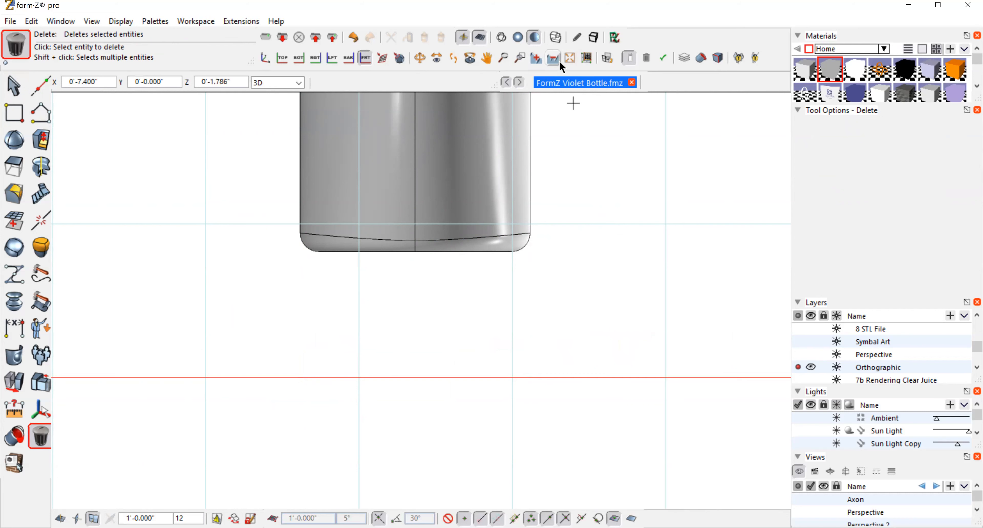
- Switch the bottle views to wireframe display so the ends of the base seam can be snapped to
left_click(554, 61)
left_click(14, 328)
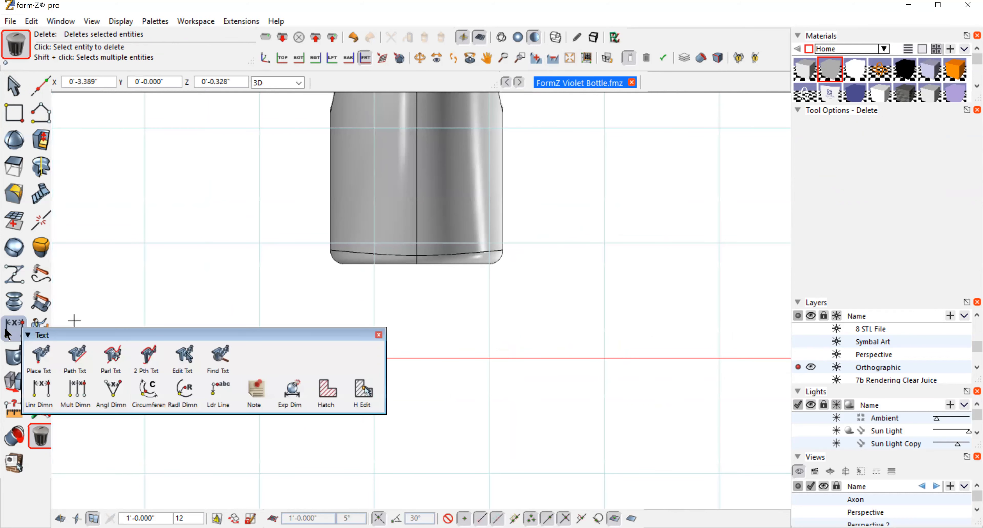
left_click(216, 381)
mouse_move(36, 221)
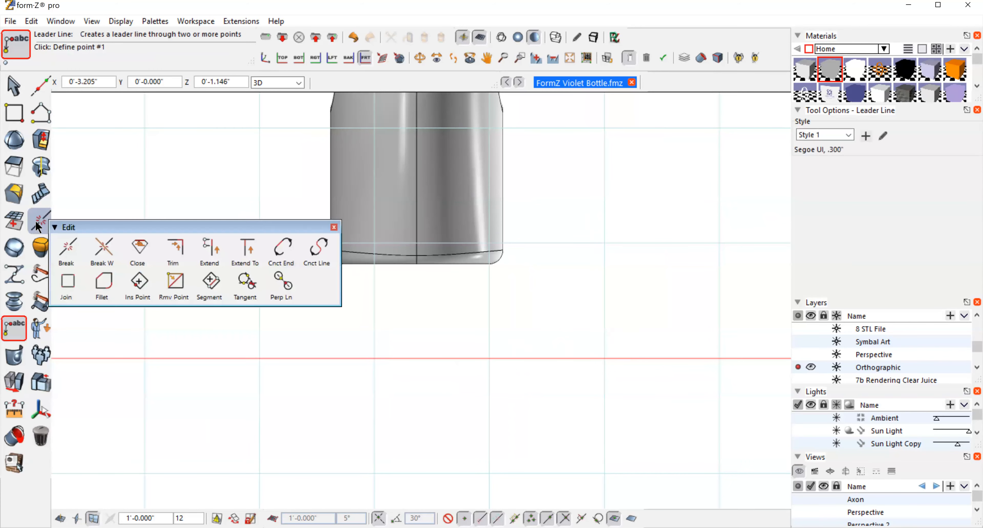
left_click(40, 112)
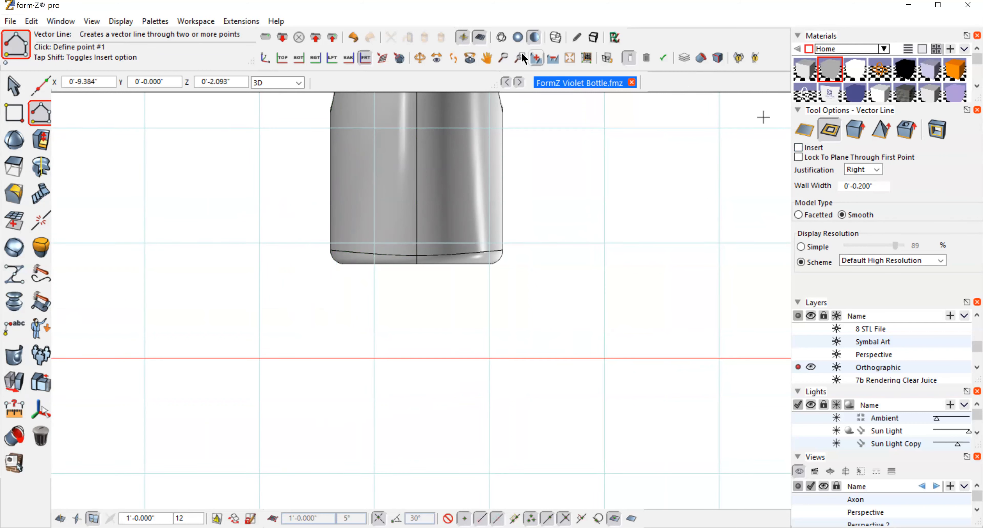
left_click(502, 37)
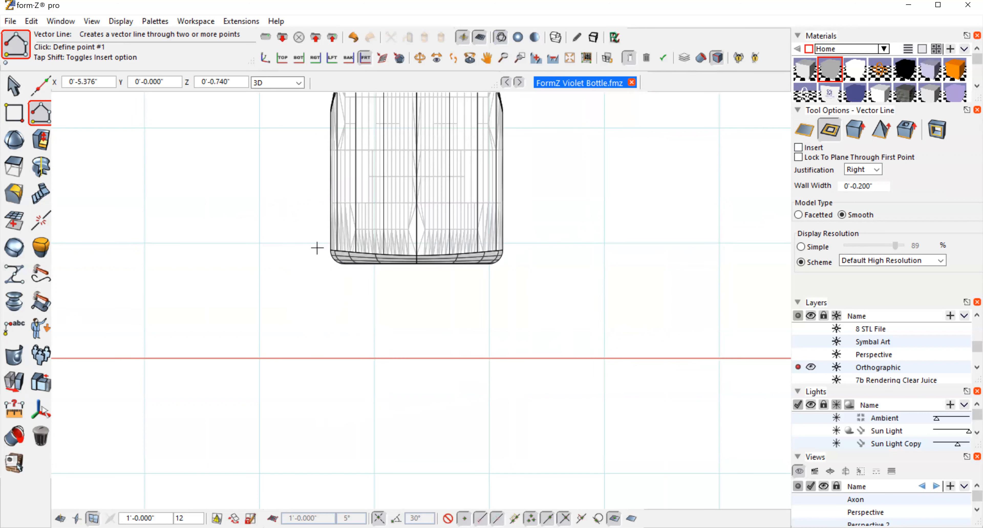
left_click(331, 251)
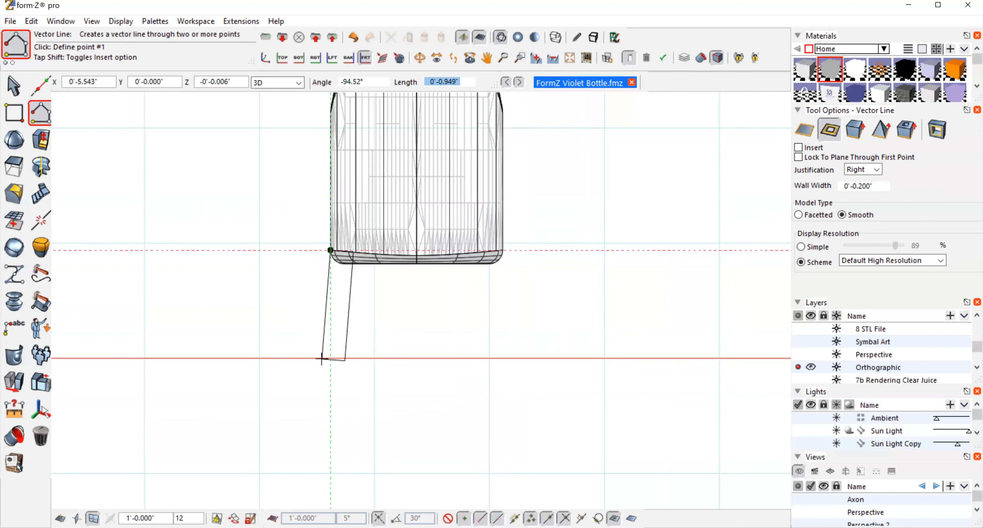
double_click(330, 384)
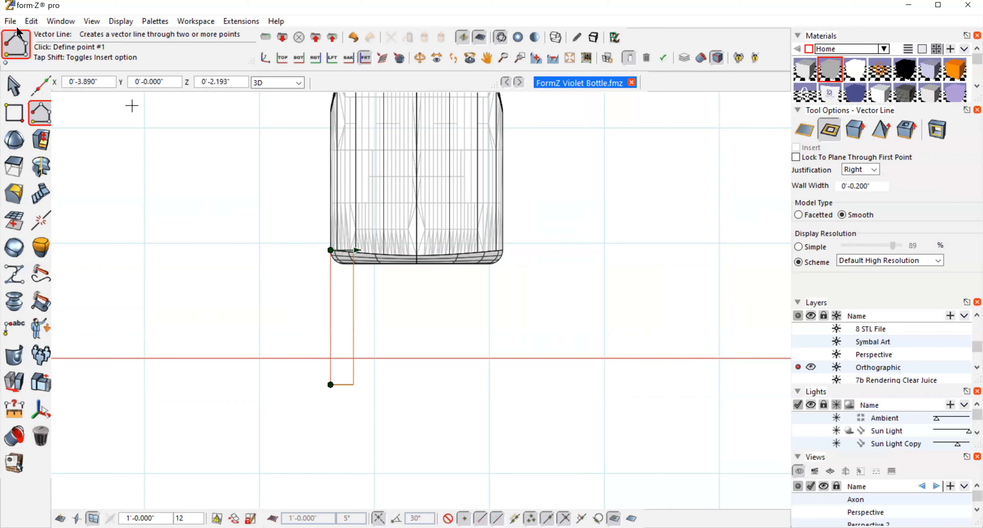
key("ctrl+z")
- Draw a single vertical extension line about 1.04" long downward from the right end of the side-view bottle's base seam
left_click(40, 113)
left_click(103, 147)
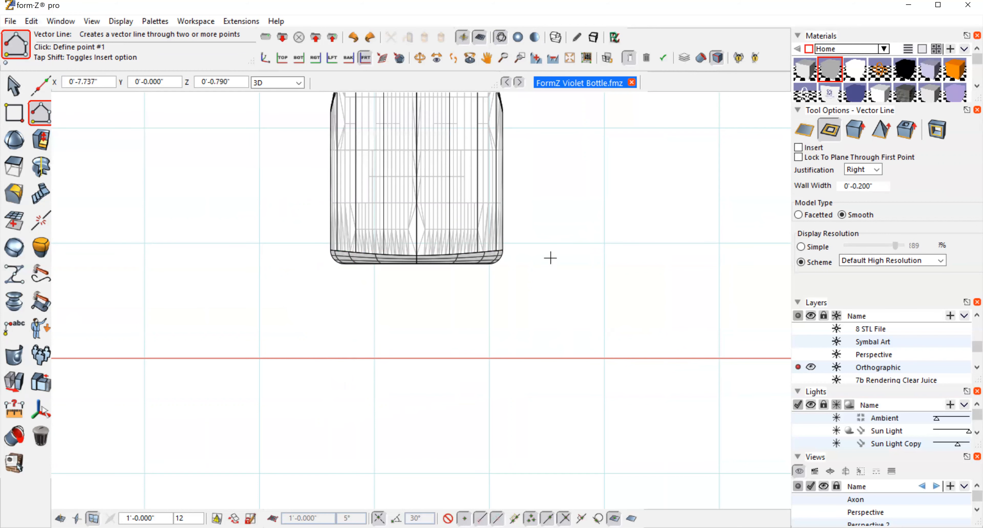
left_click(504, 250)
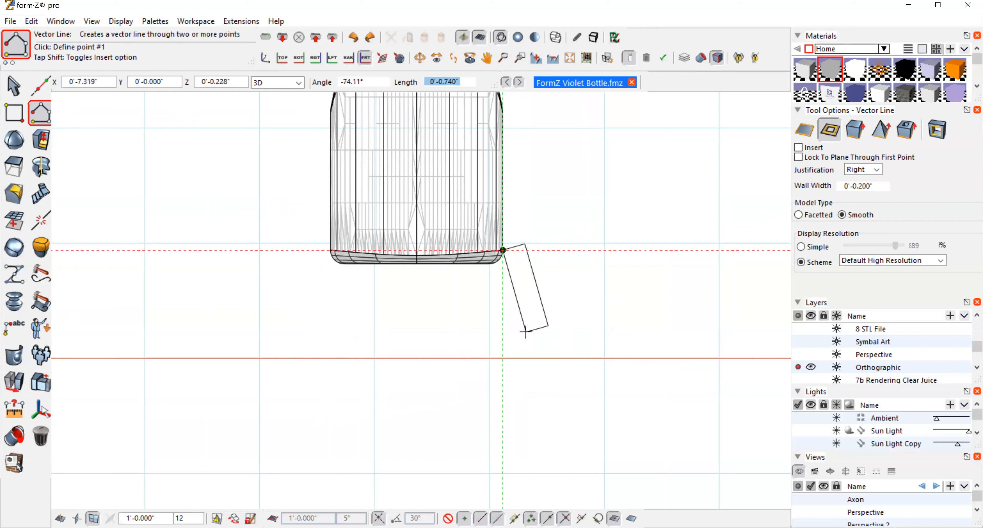
left_click(804, 129)
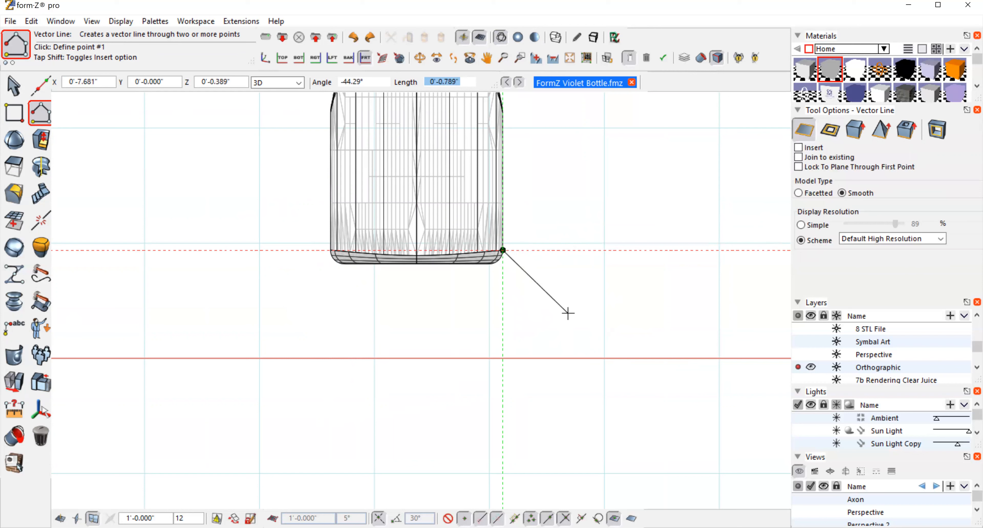
left_click(503, 369)
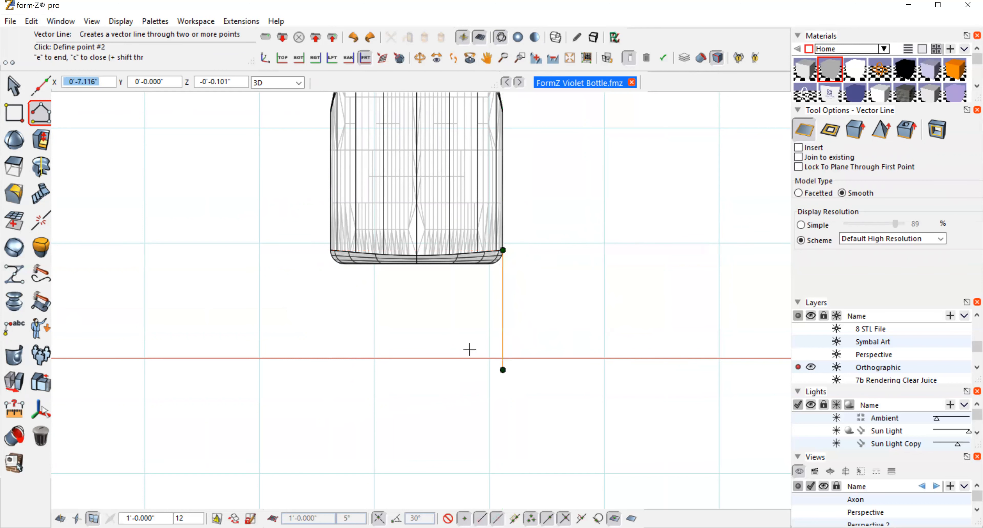
left_click(14, 86)
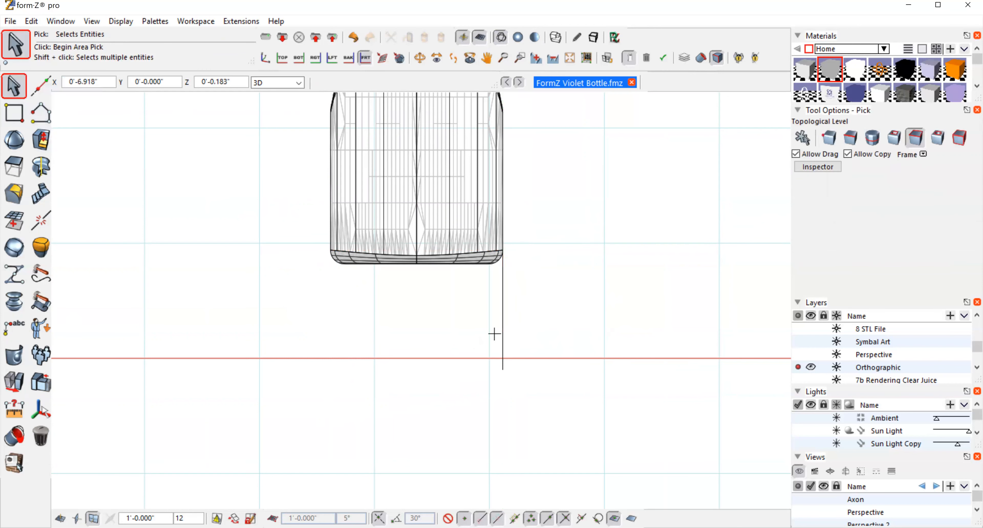
- Copy the right extension line to the left end of the bottle's base seam
left_click(503, 321)
left_click(5, 382)
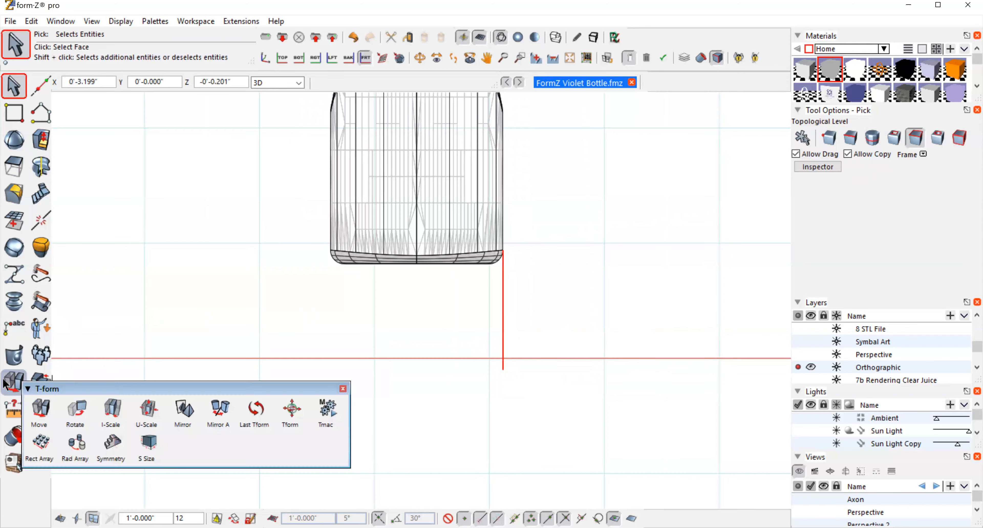
left_click(40, 408)
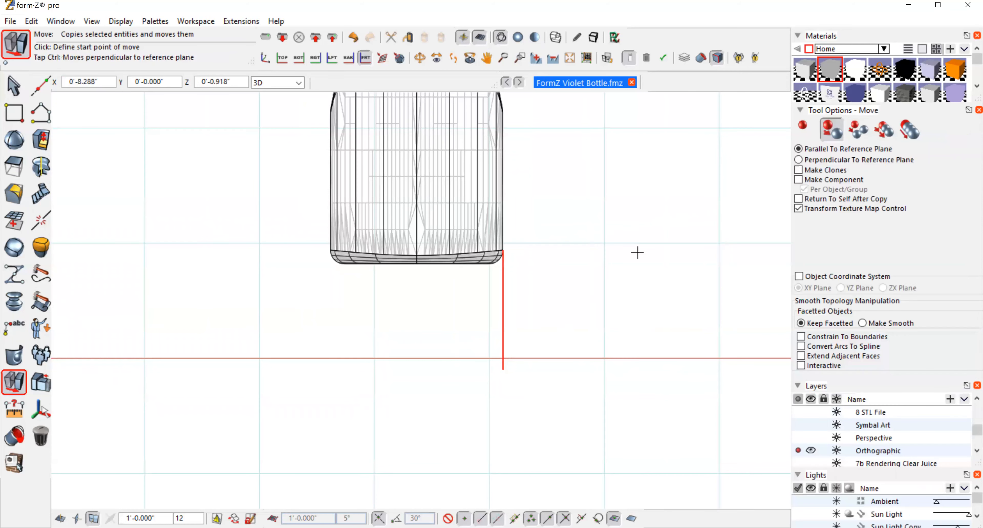
left_click(803, 126)
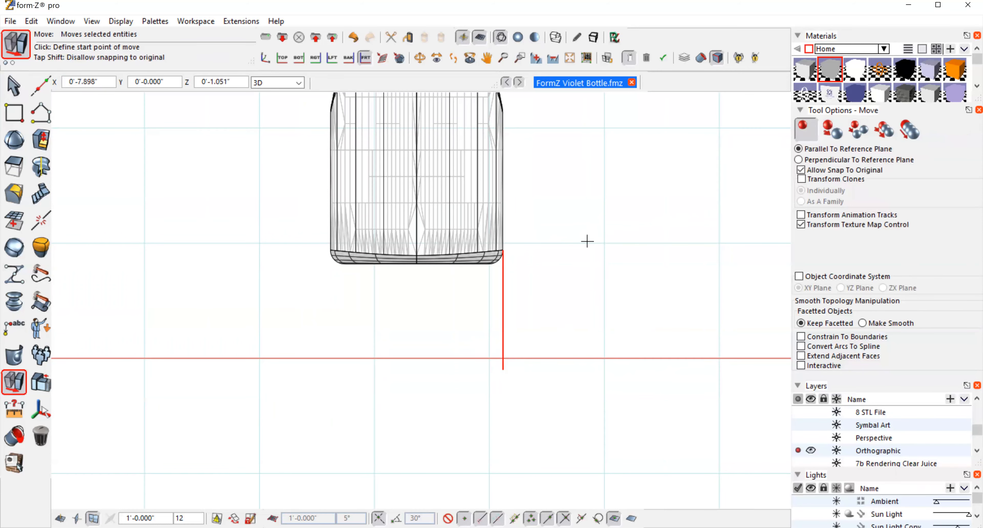
left_click(503, 250)
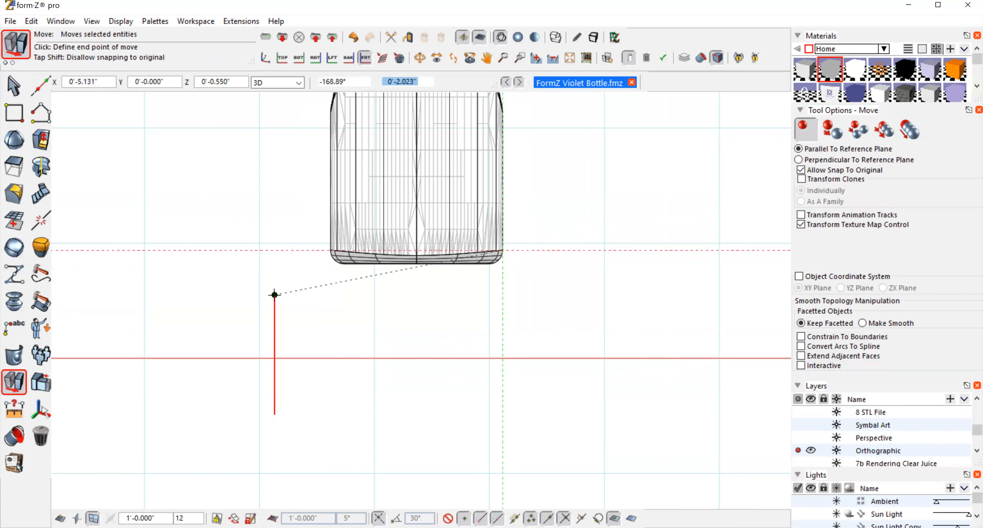
key("alt")
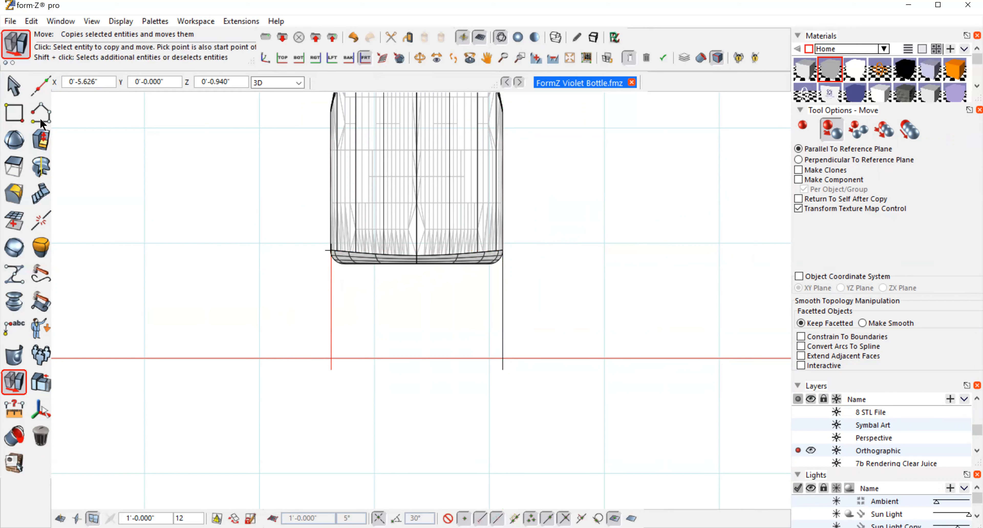
left_click(14, 85)
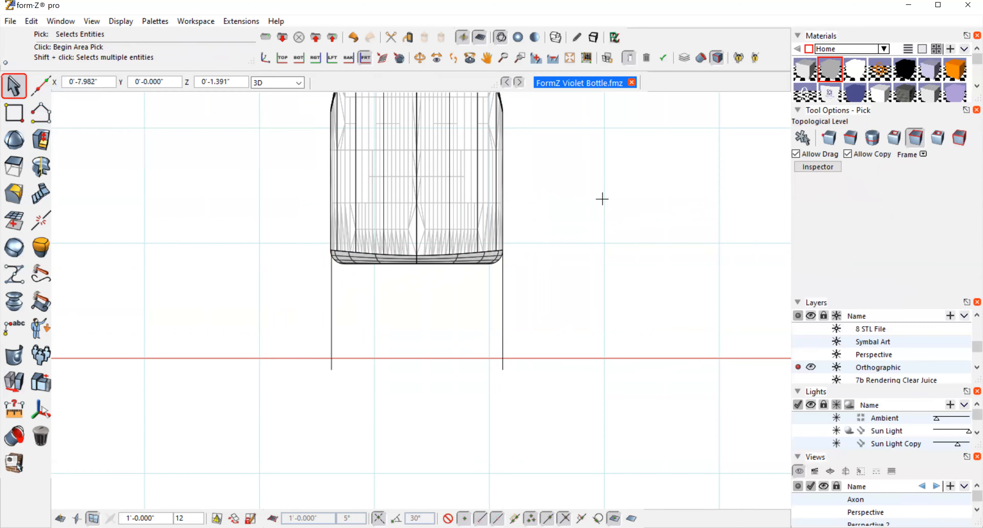
- Draw a horizontal leader line outside the left extension line, with its arrowhead touching that line
left_click(11, 326)
left_click(11, 325)
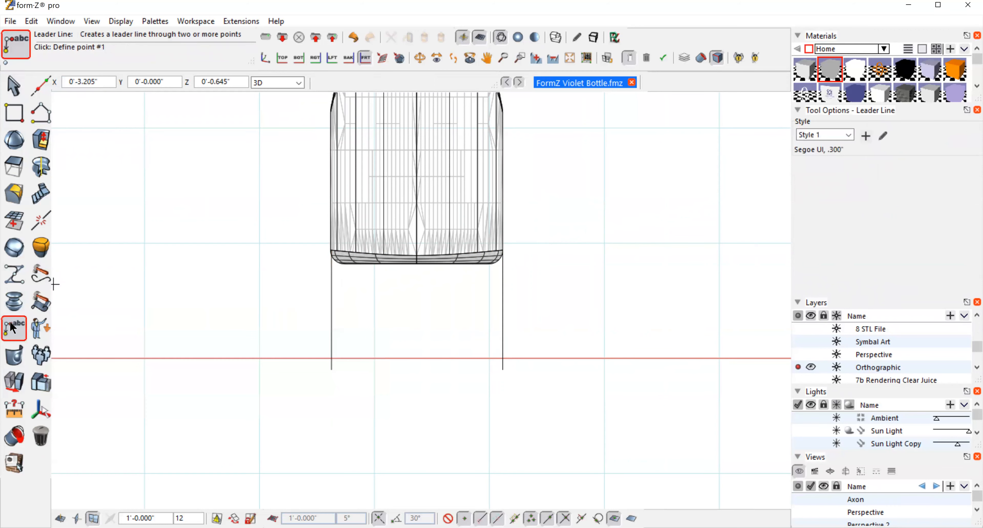
left_click(331, 332)
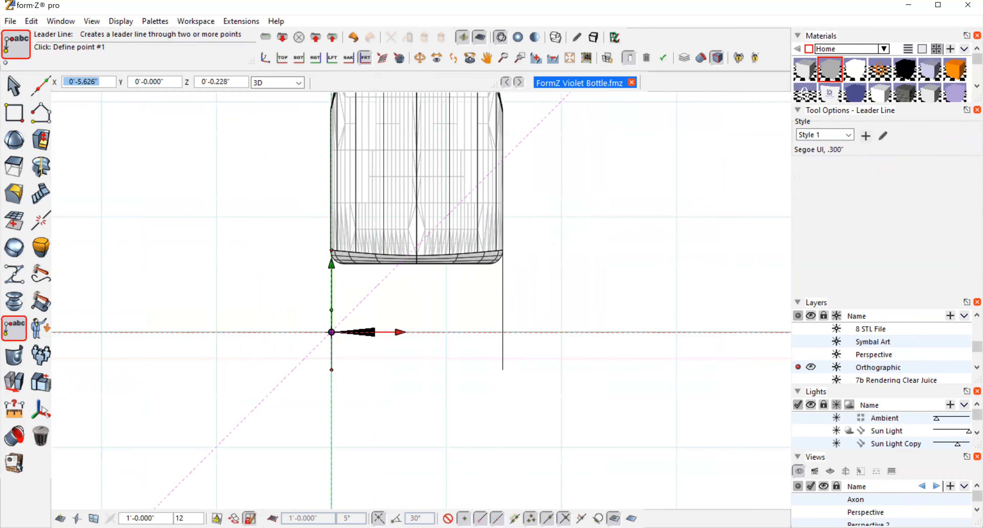
double_click(233, 332)
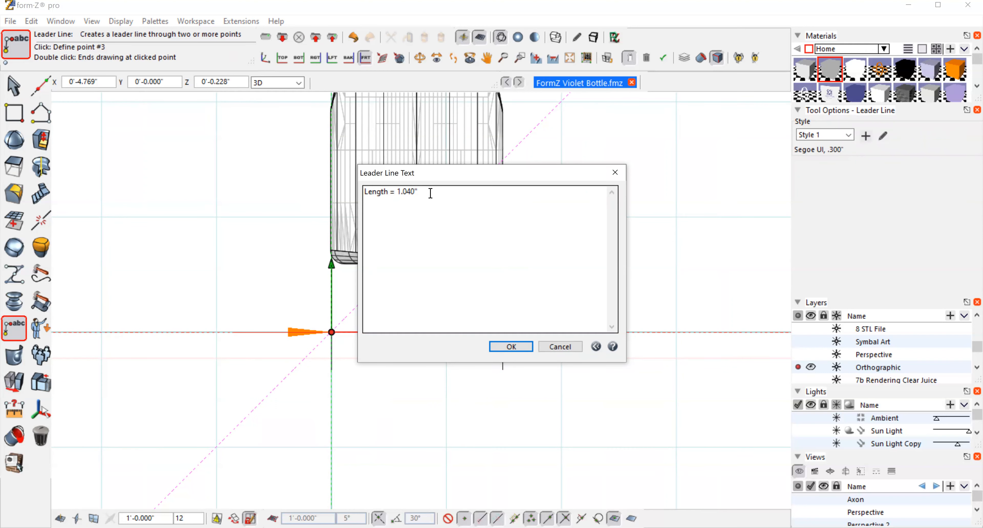
- Clear the default text of the leader line so that only its arrow is placed
key("BackSpace")
key("BackSpace")
key("BackSpace")
key("BackSpace")
key("BackSpace")
key("BackSpace")
key("BackSpace")
key("BackSpace")
key("BackSpace")
key("BackSpace")
key("BackSpace")
key("BackSpace")
key("BackSpace")
key("BackSpace")
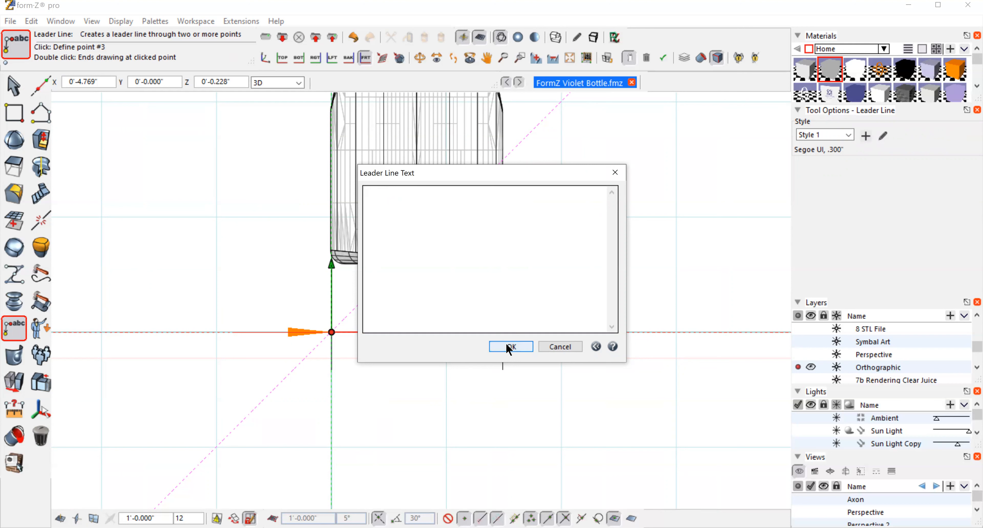
key("Return")
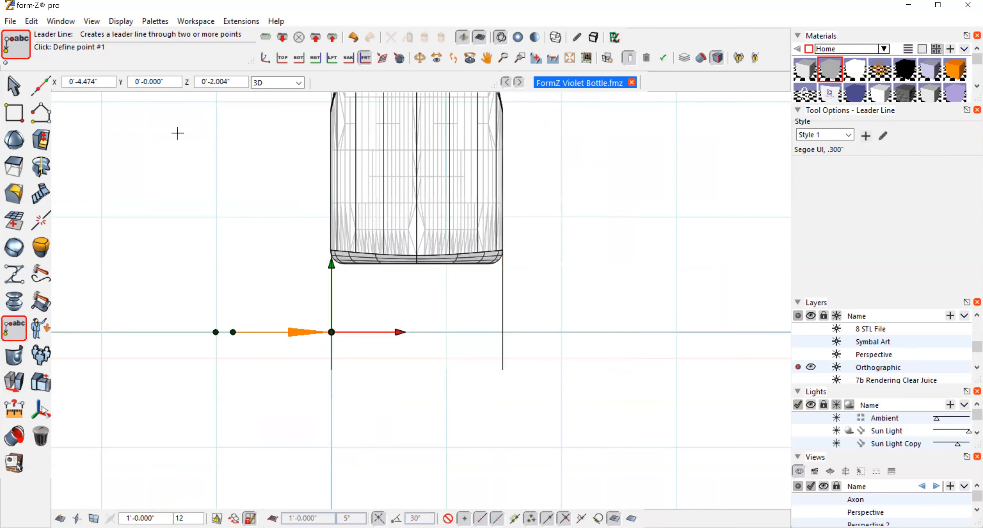
left_click(13, 86)
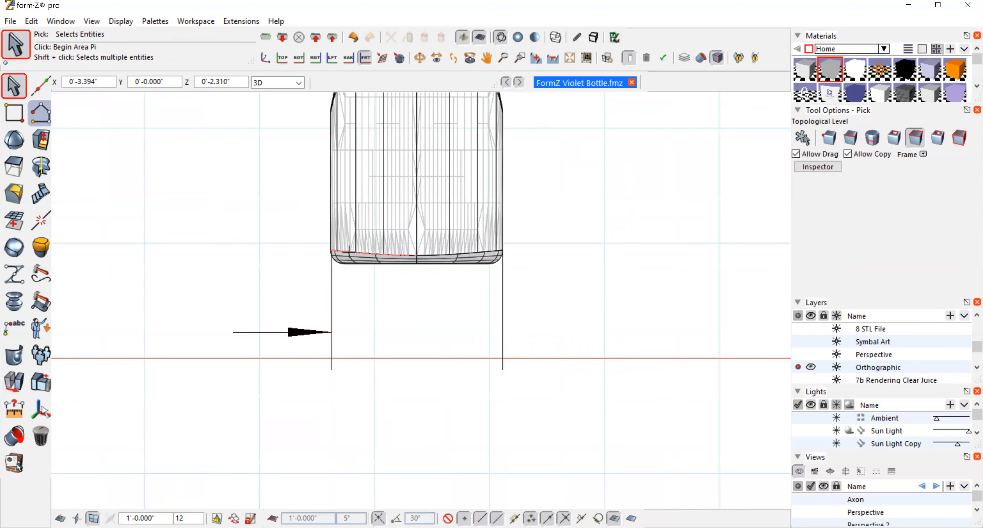
- Set the pick level to automatic and try to mirror a copy of the leader arrow from the bottle base's center
left_click(802, 138)
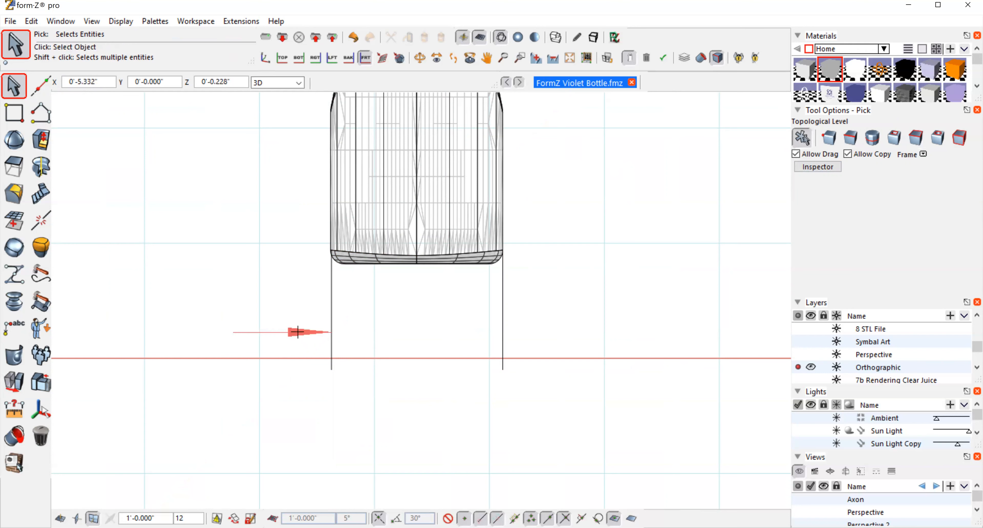
left_click(302, 332)
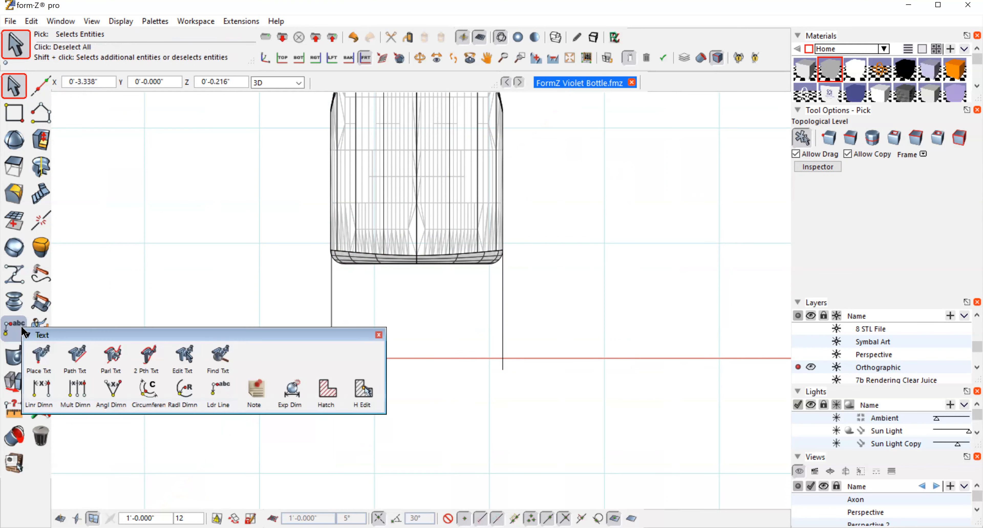
mouse_move(19, 382)
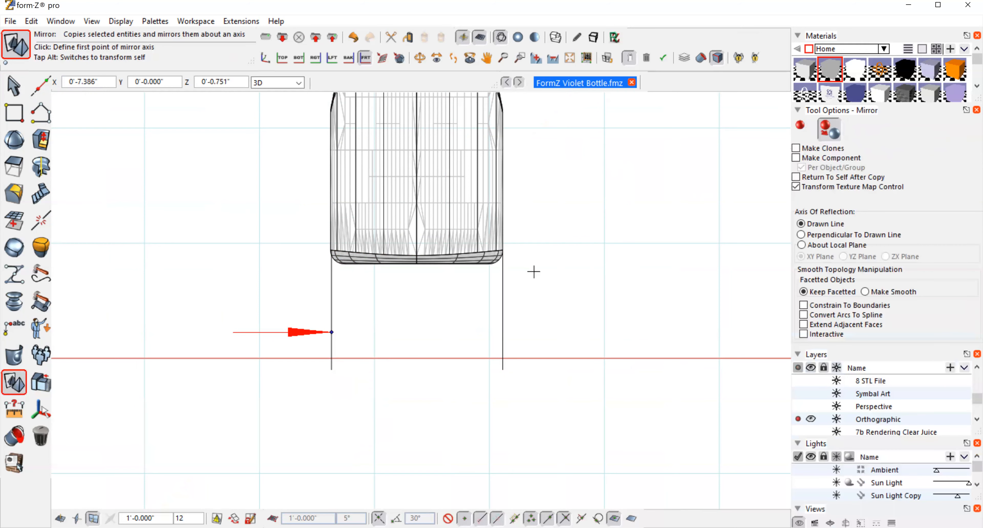
left_click(416, 261)
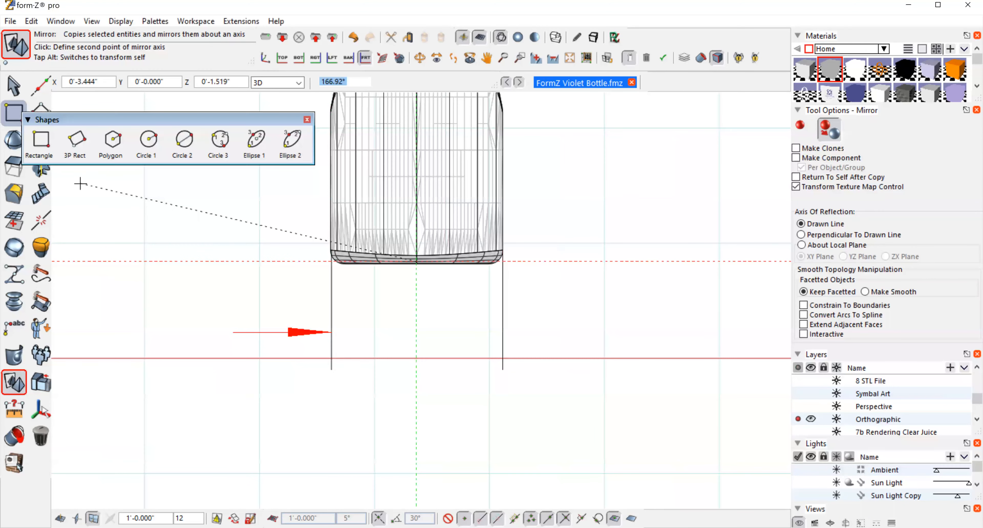
left_click(14, 85)
left_click(166, 268)
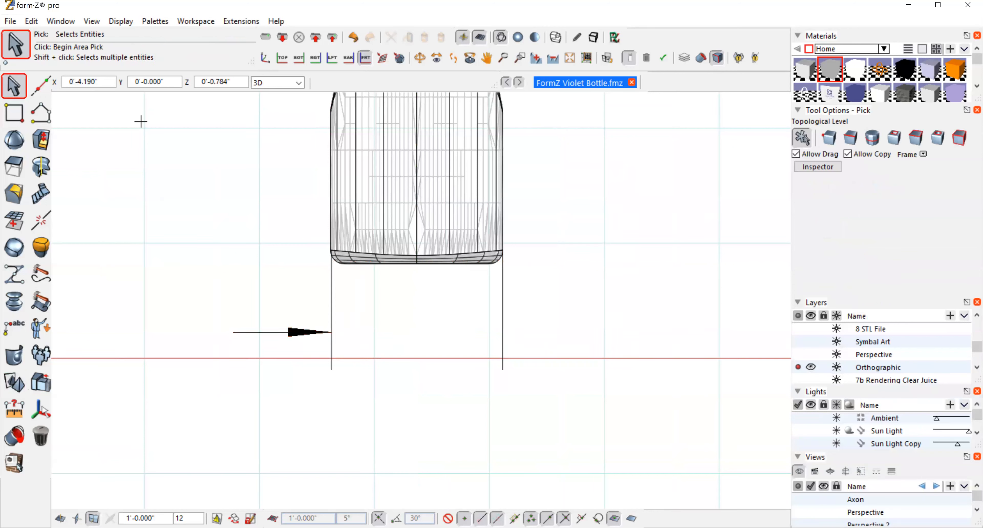
- Try mirroring a copy of the leader arrow about an axis from the base's center, and undo the misplaced copy
left_click(291, 330)
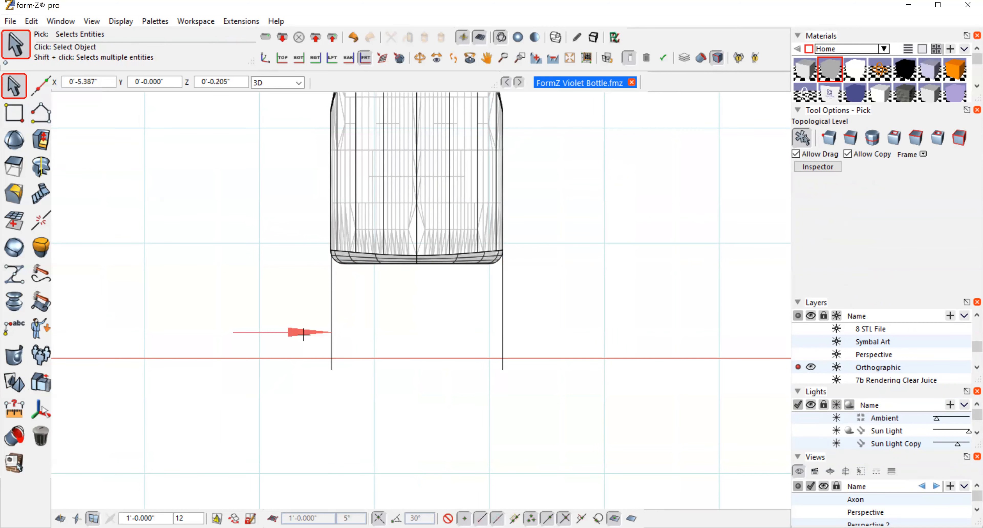
left_click(24, 387)
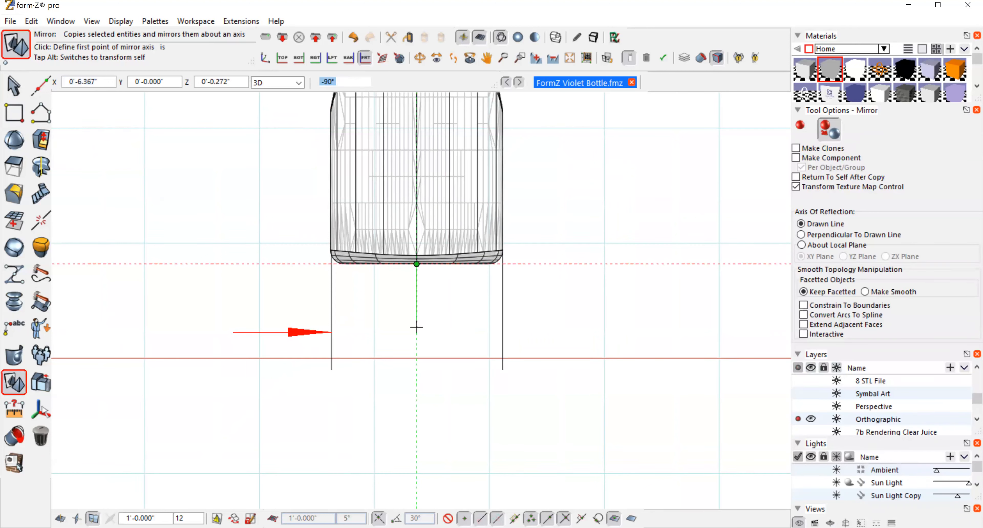
left_click(541, 255)
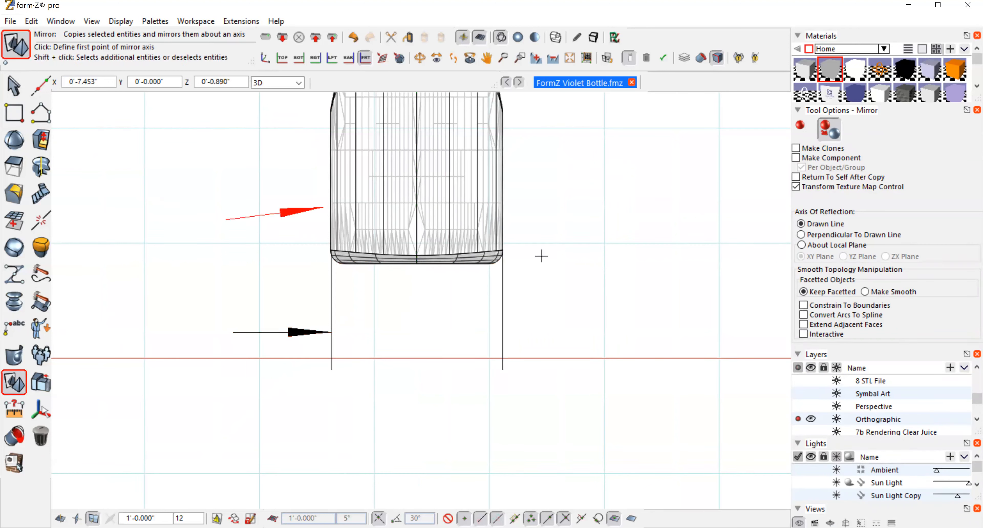
left_click(31, 21)
left_click(57, 29)
- Mirror a copy of the left leader arrow about the bottle's vertical center line onto the right extension line
left_click(13, 381)
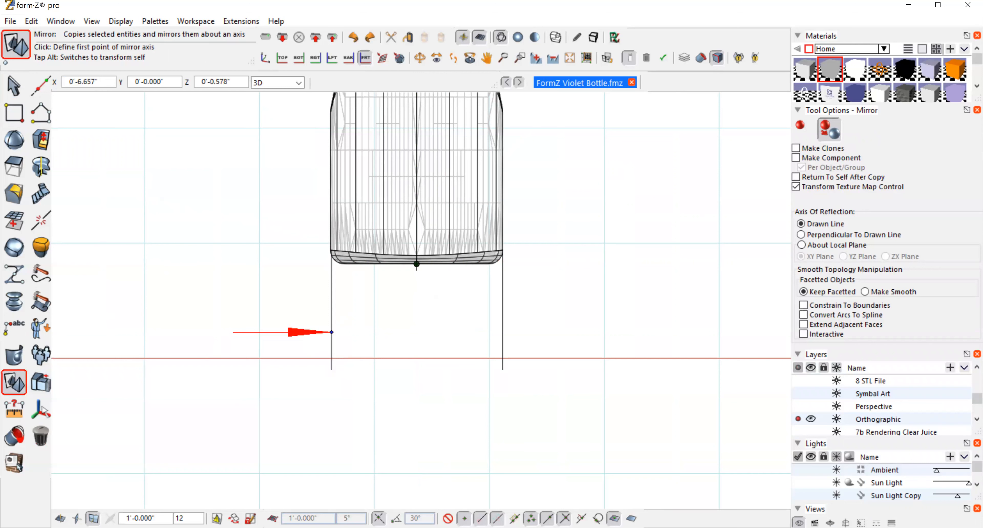
left_click(417, 264)
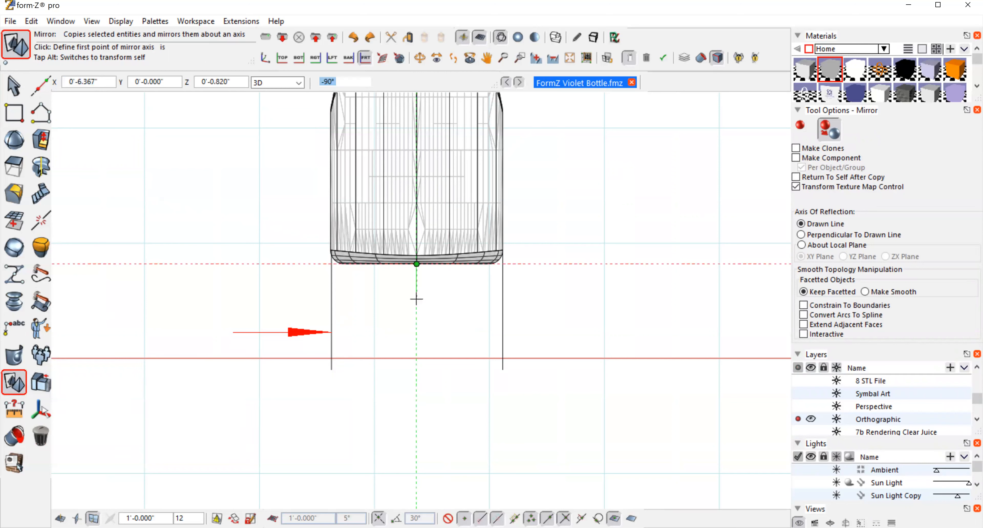
left_click(417, 323)
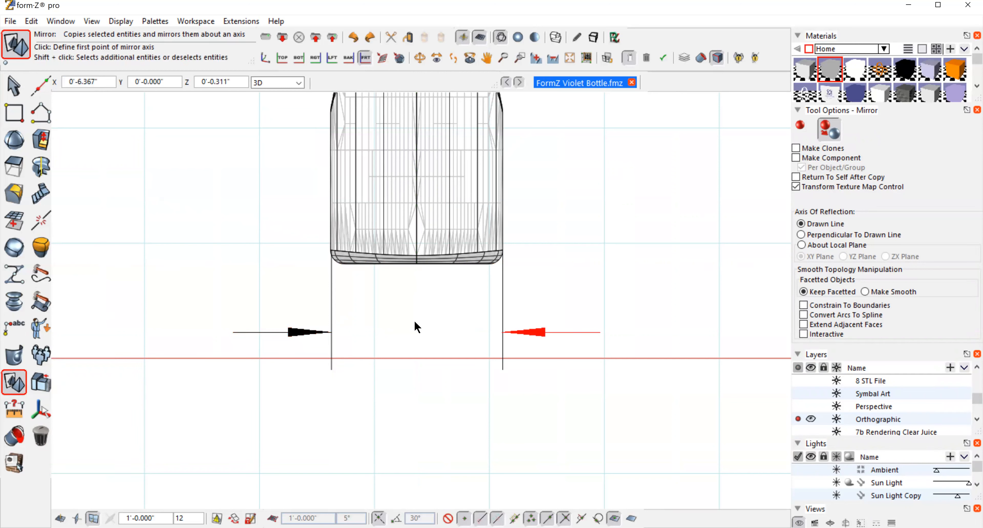
left_click(14, 86)
left_click(599, 166)
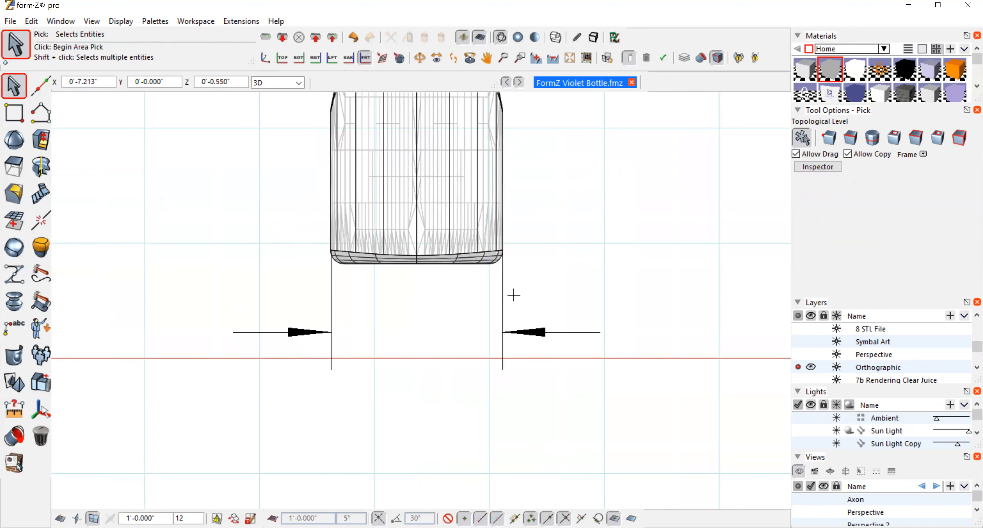
- Add a note reading 1.50" for the side view's base width and place it above the left leader arrow
left_click(16, 327)
mouse_move(13, 327)
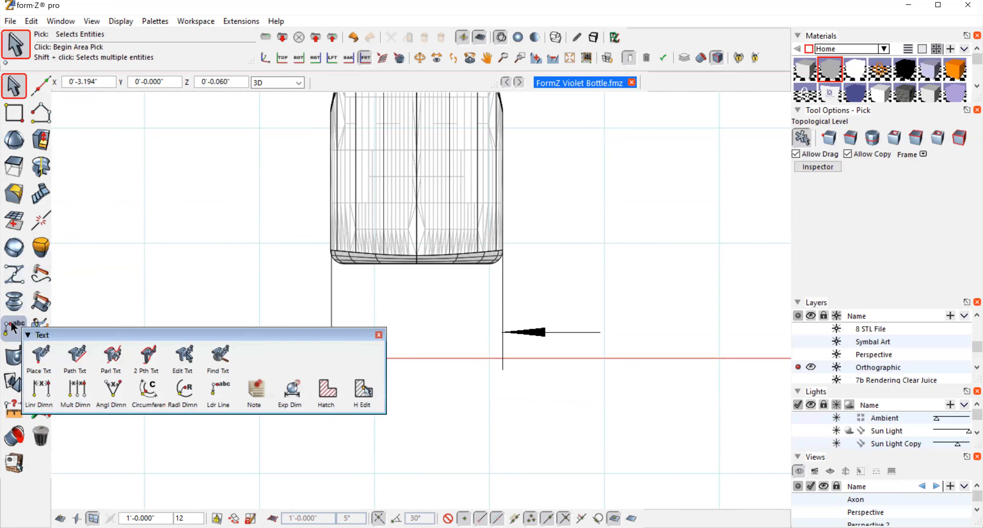
left_click(255, 389)
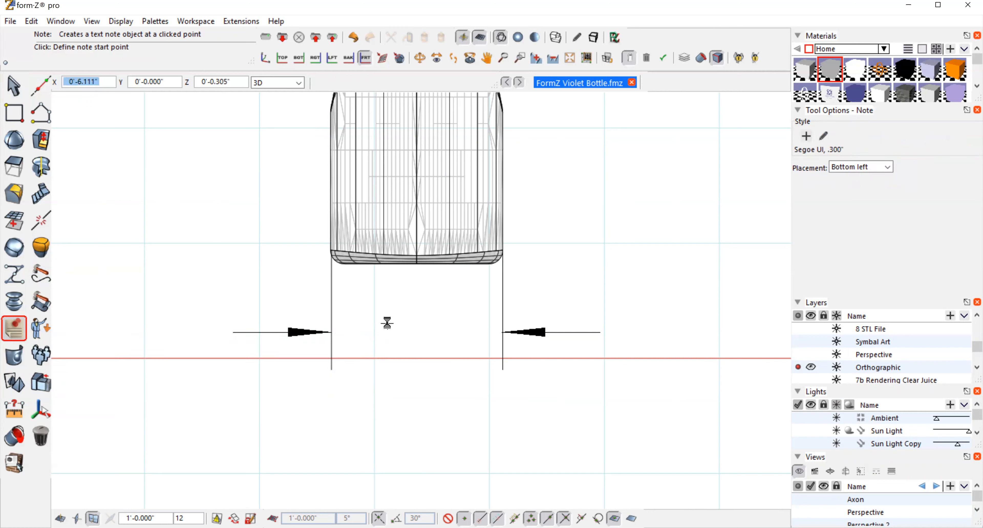
left_click(388, 323)
key("BackSpace")
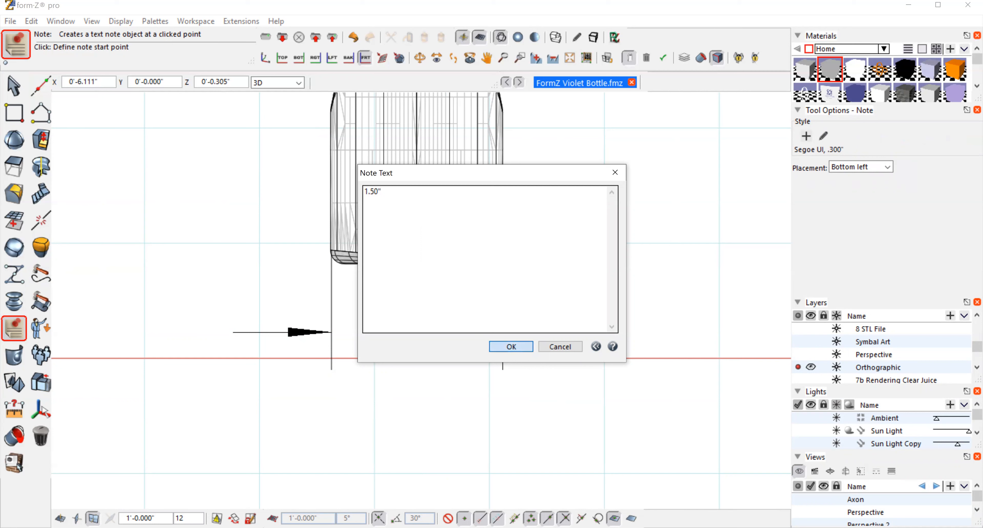
left_click(512, 346)
left_click(14, 85)
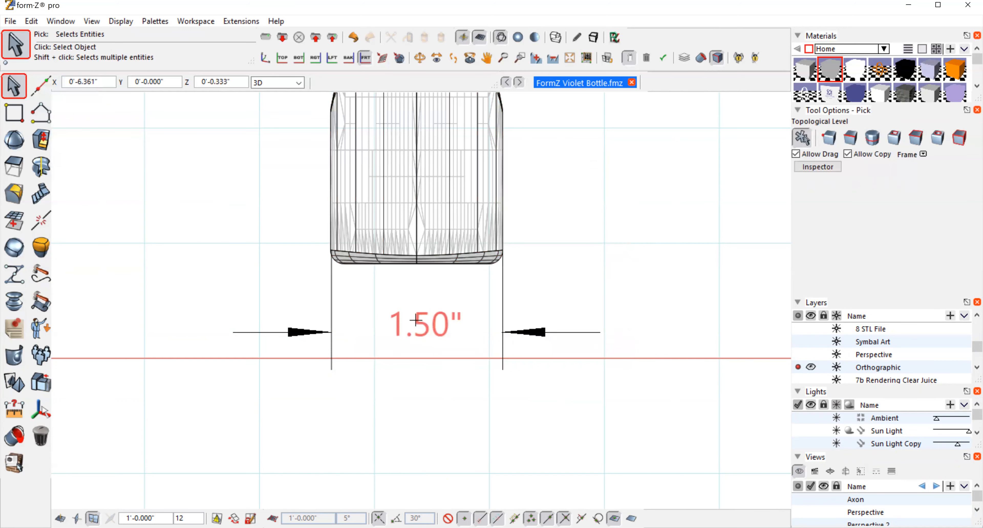
left_click_drag(415, 320, 264, 293)
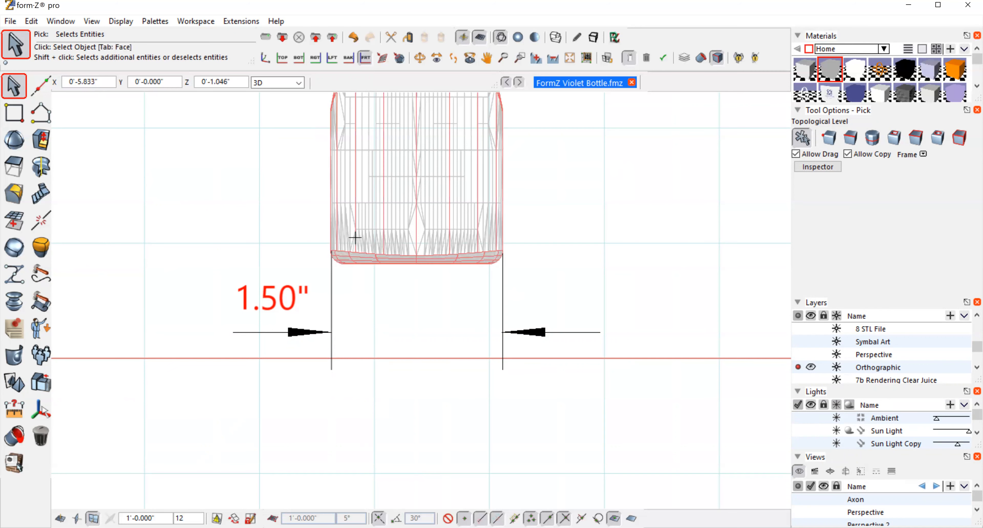
- Delete the side view's manually built base width dimension, including its note, leader arrows and extension lines
left_click(553, 59)
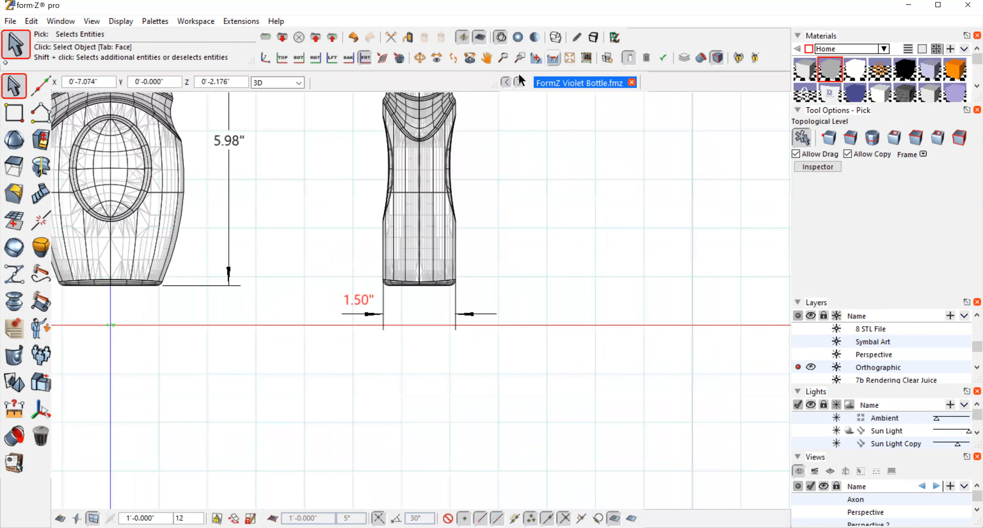
left_click(14, 86)
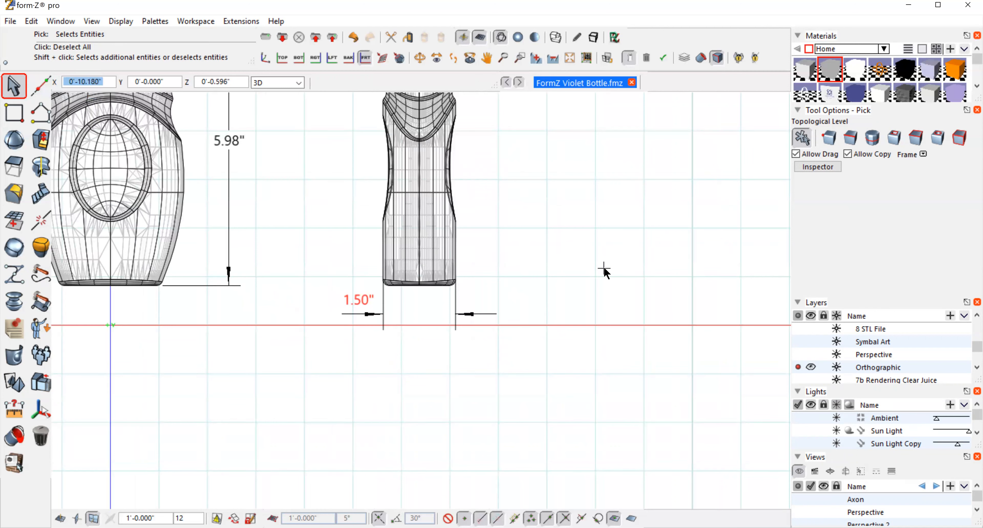
left_click_drag(541, 263, 268, 368)
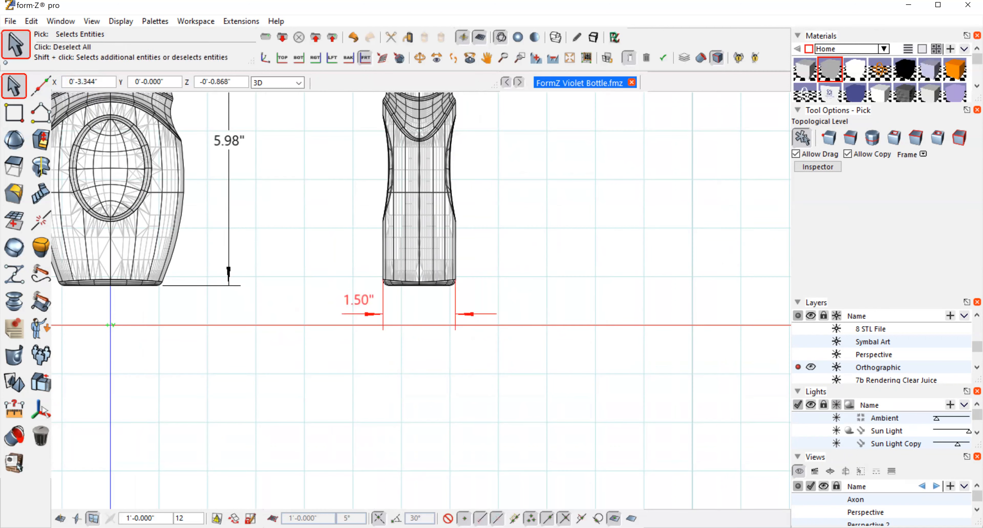
key("Delete")
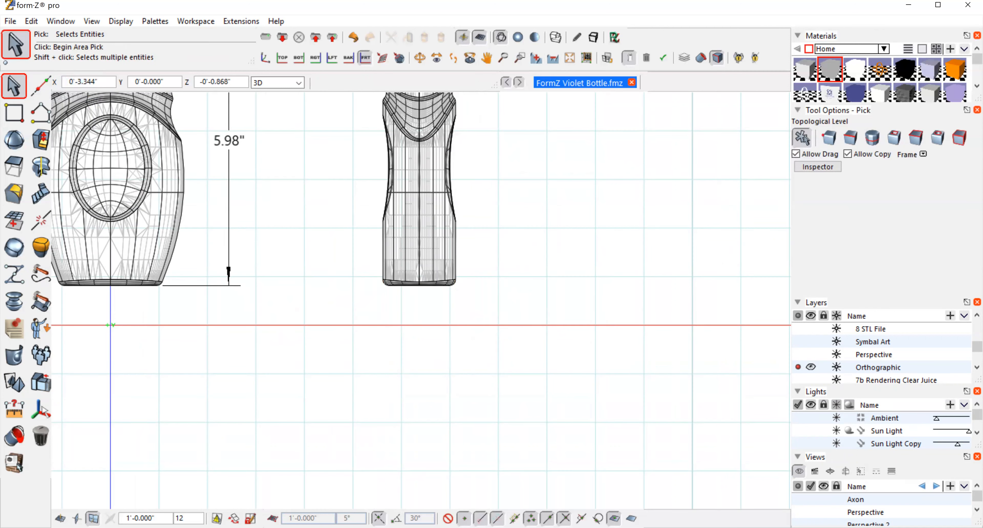
- Switch to shaded display and add a radial dimension to the side view's rounded lower-right base corner, placing its text outside below the bottle
left_click(14, 382)
left_click(19, 329)
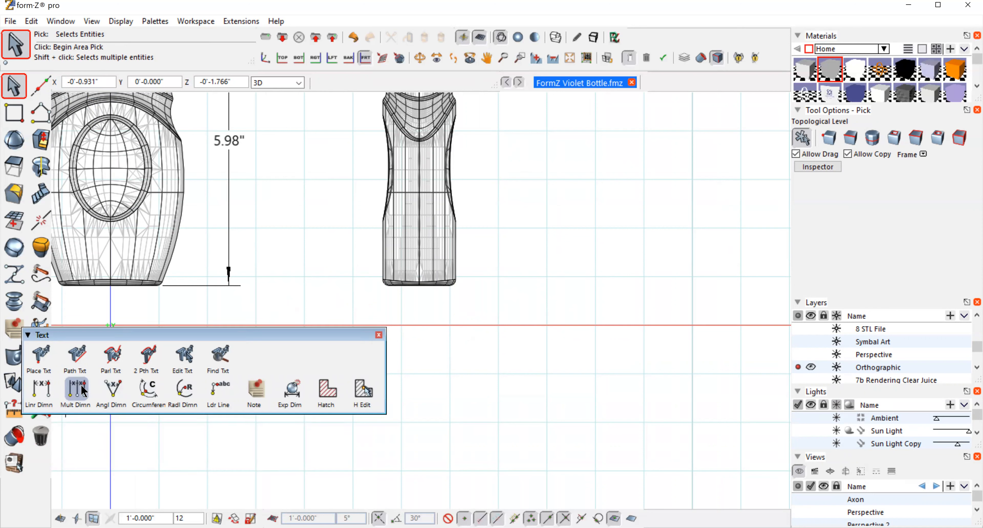
left_click(184, 388)
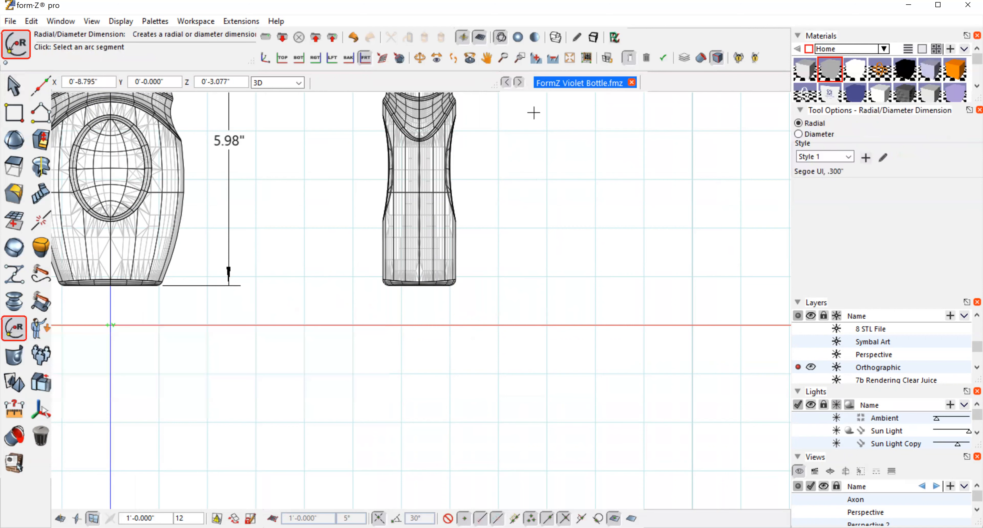
left_click(518, 37)
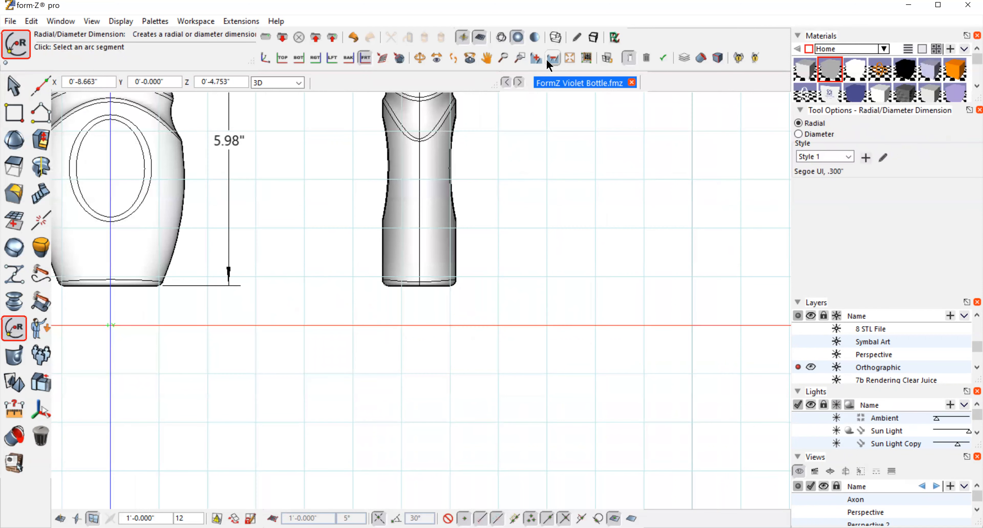
left_click(519, 57)
left_click_drag(435, 281, 519, 255)
left_click(15, 113)
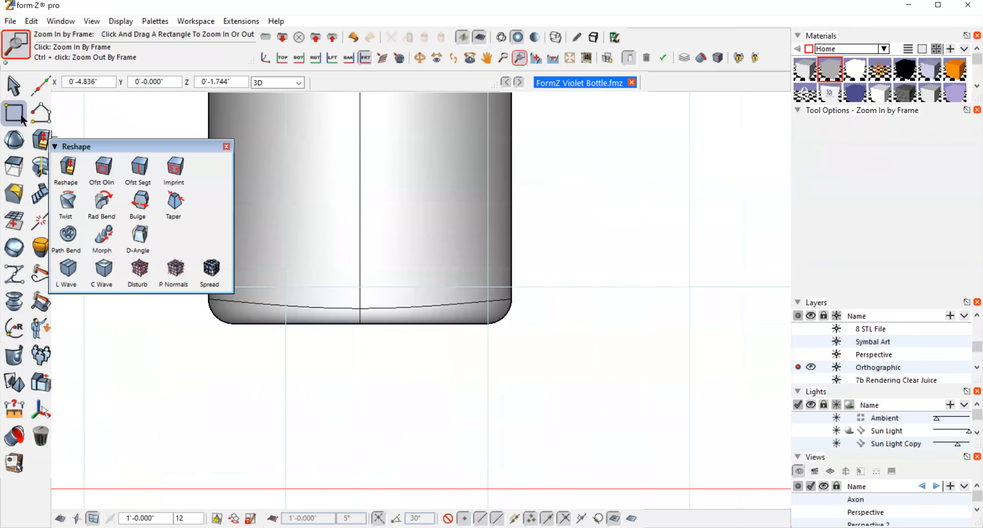
left_click(14, 328)
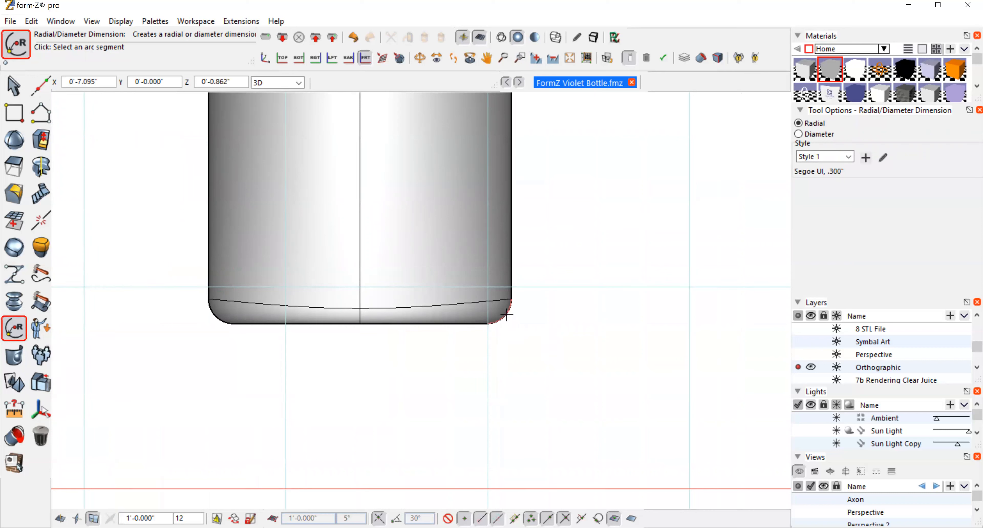
left_click(507, 317)
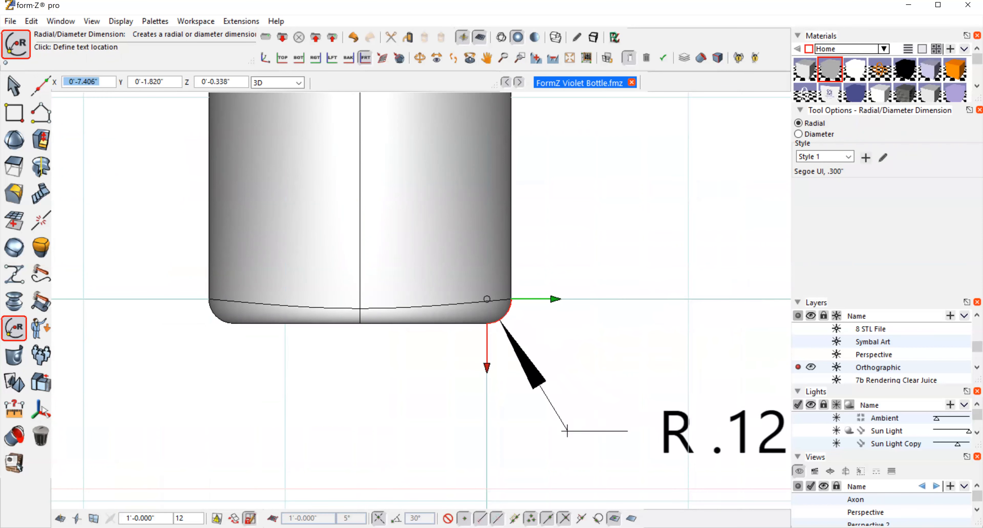
left_click(553, 61)
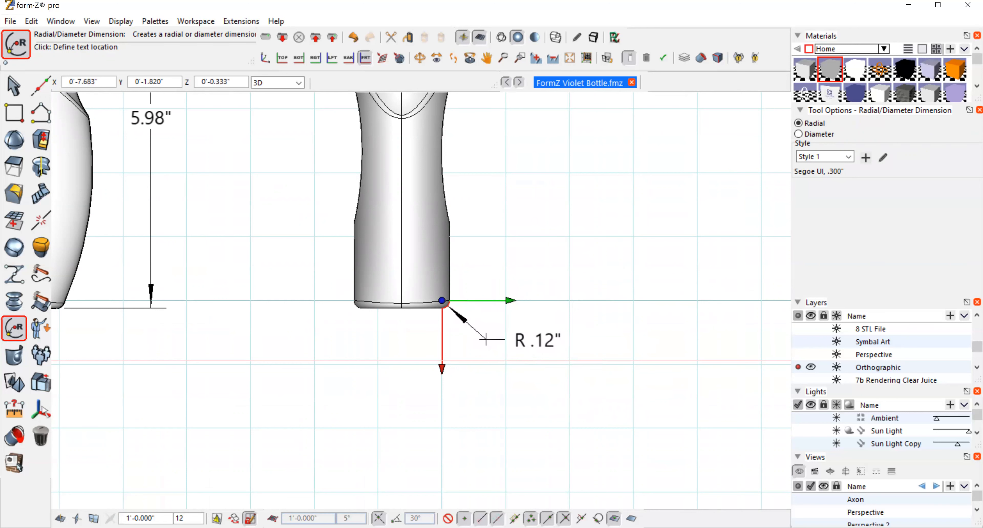
left_click(485, 338)
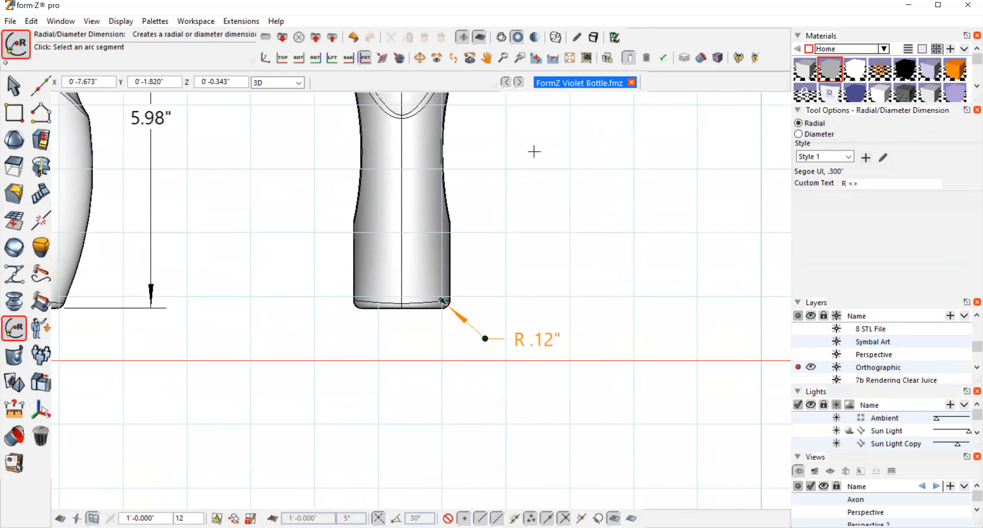
left_click(14, 86)
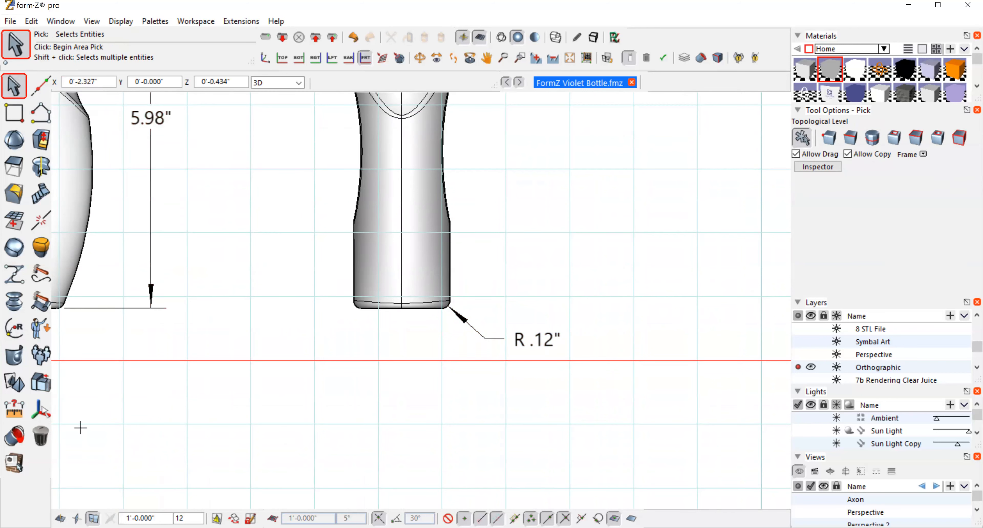
- Try to add a radial dimension to the upper curved shoulder line of the front view bottle
mouse_move(16, 437)
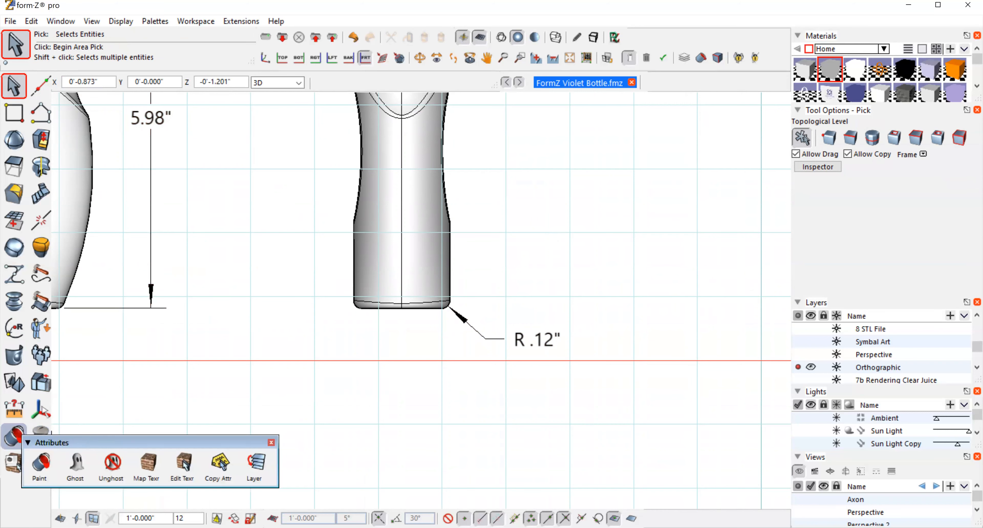
left_click(487, 58)
mouse_move(261, 168)
left_mouse_down()
mouse_move(257, 180)
mouse_move(586, 296)
mouse_move(676, 347)
left_mouse_up()
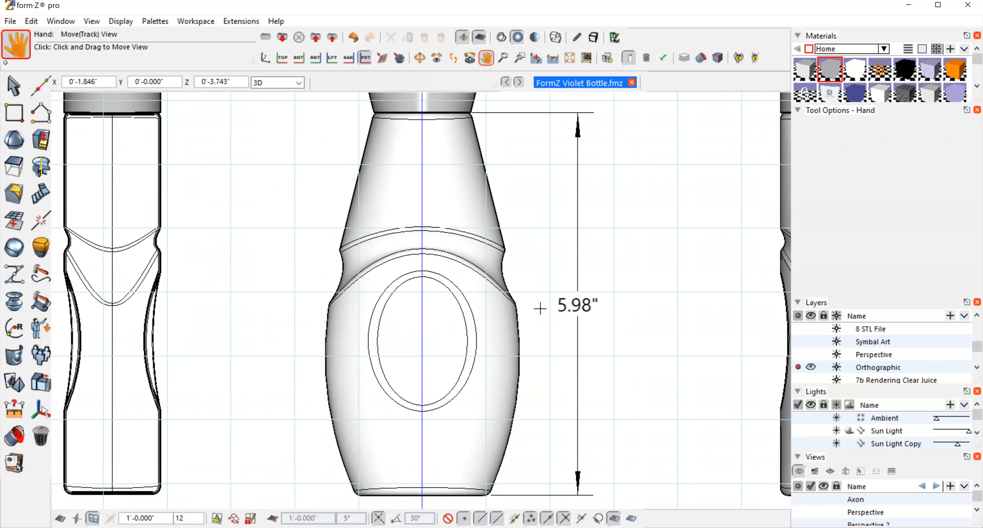
left_click(420, 58)
left_click_drag(646, 211, 536, 299)
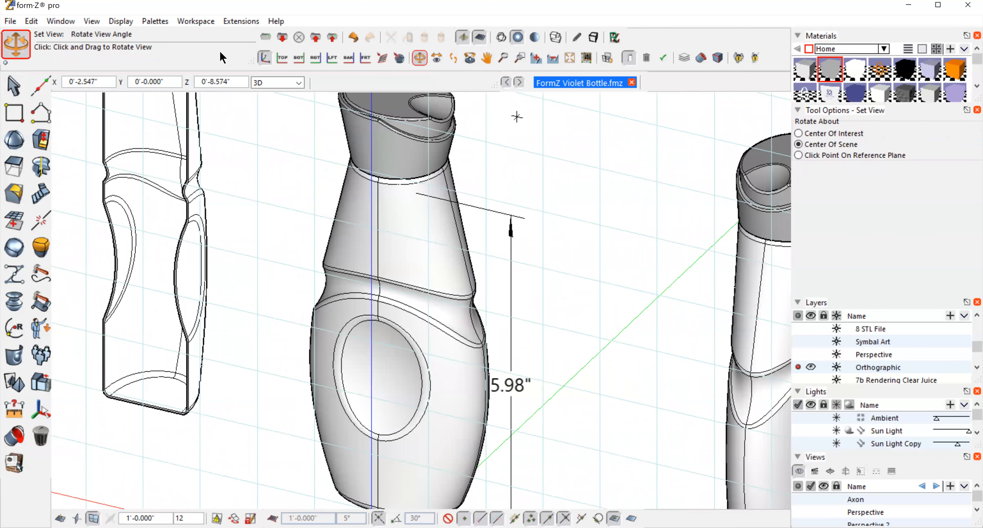
left_click(92, 21)
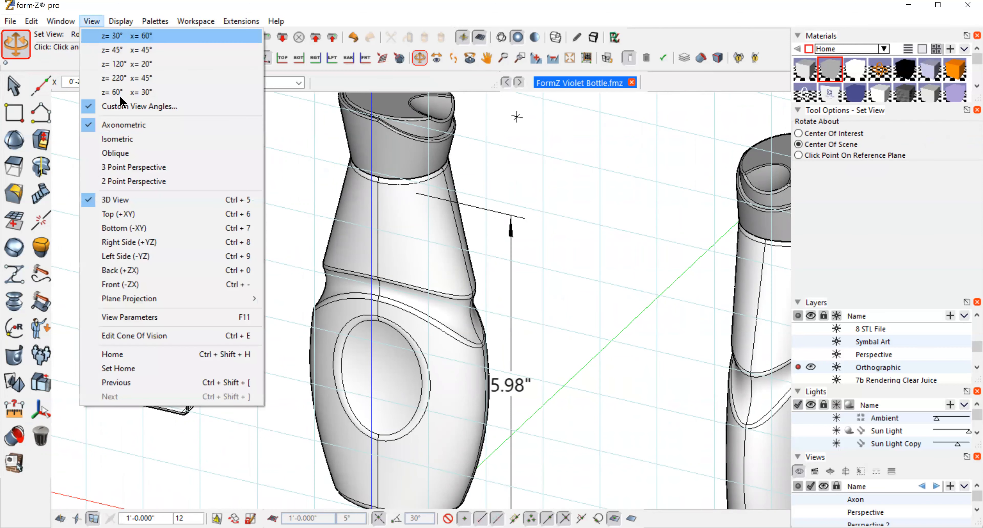
left_click(111, 285)
left_click(13, 328)
left_click(184, 391)
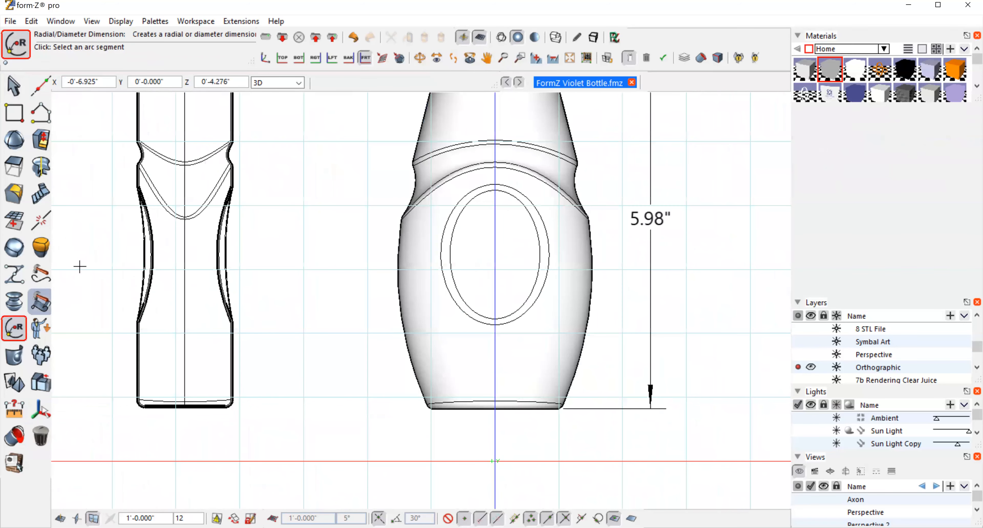
left_click(486, 138)
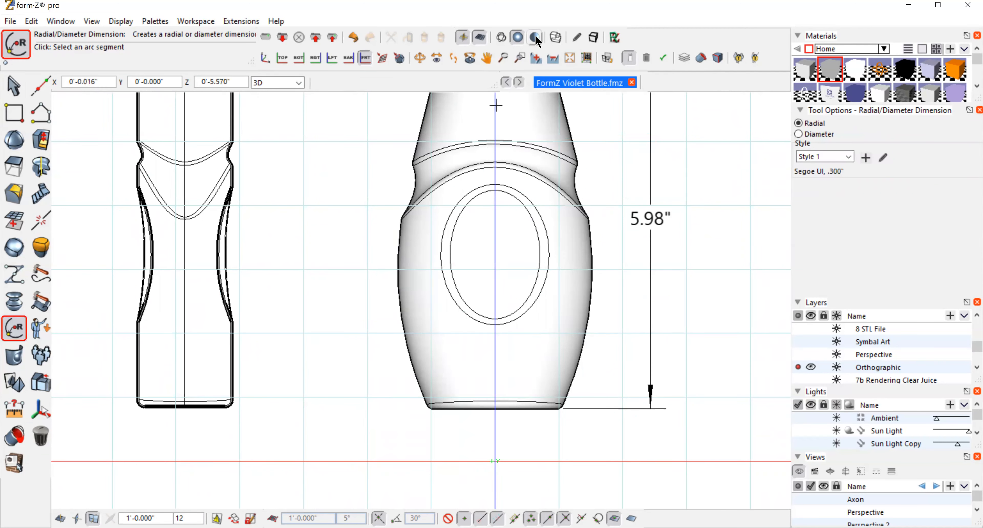
- Switch to wireframe display and draw a three-point circle of about 2.7" radius along the front view bottle's upper shoulder curve
left_click(502, 39)
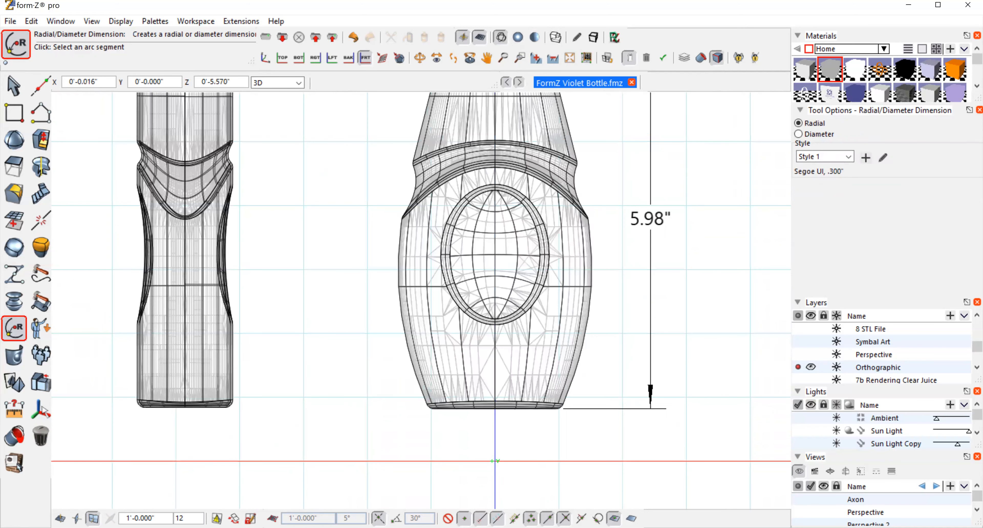
mouse_move(11, 117)
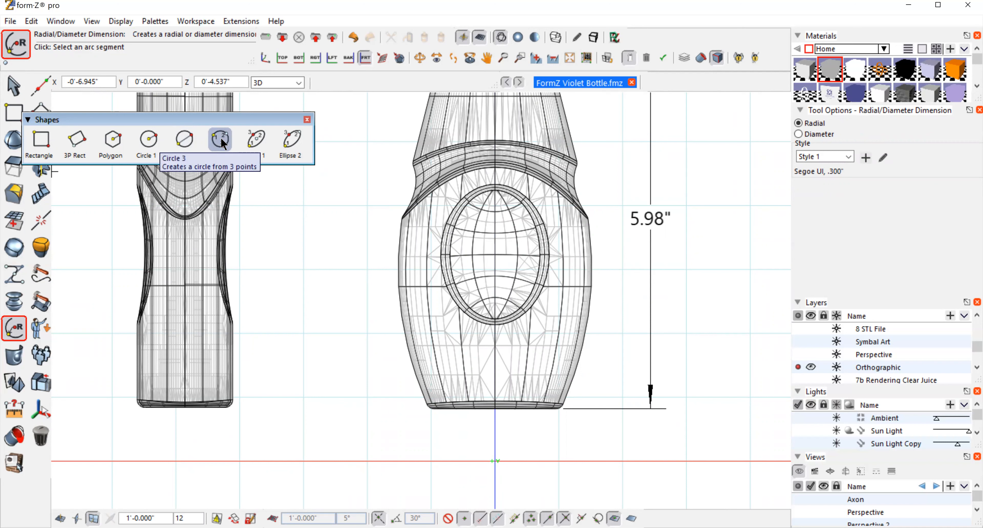
left_click(438, 151)
mouse_move(18, 141)
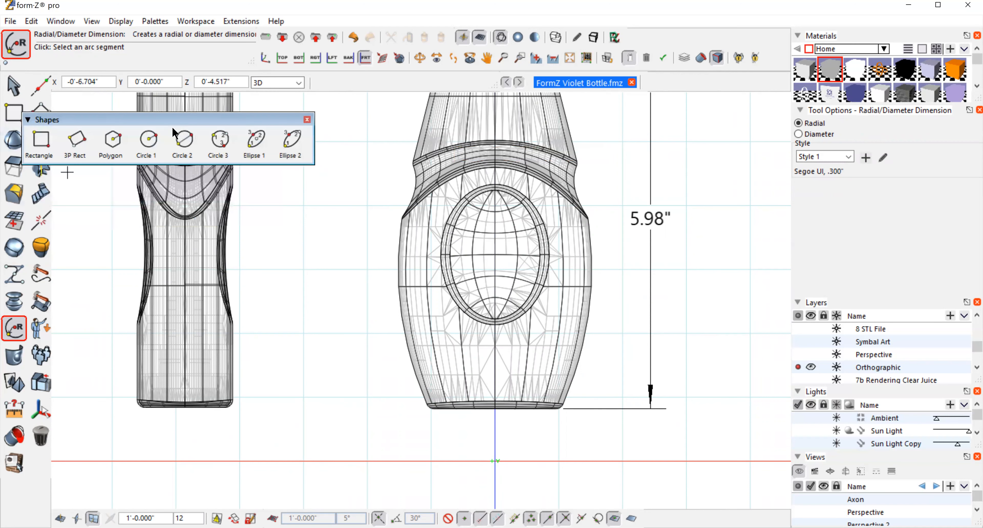
left_click(220, 140)
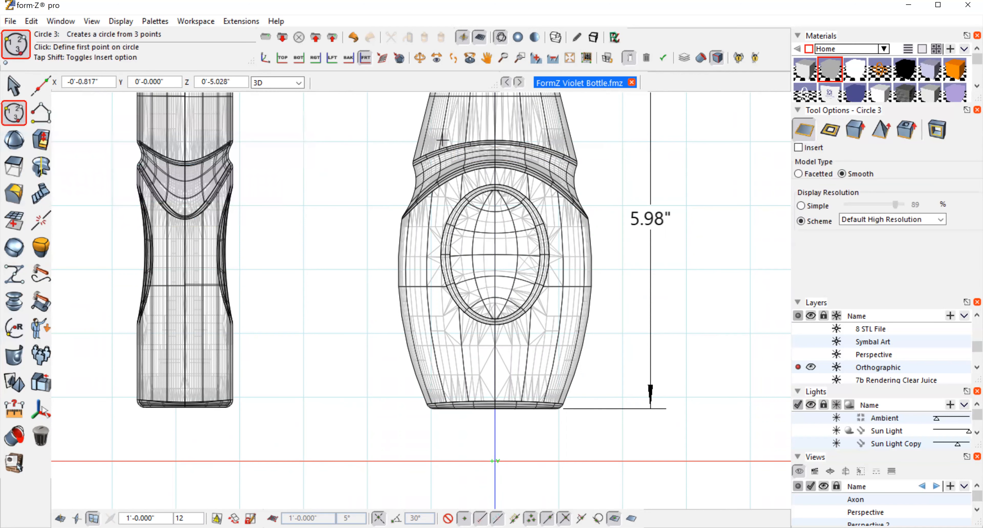
left_click(444, 148)
left_click(442, 149)
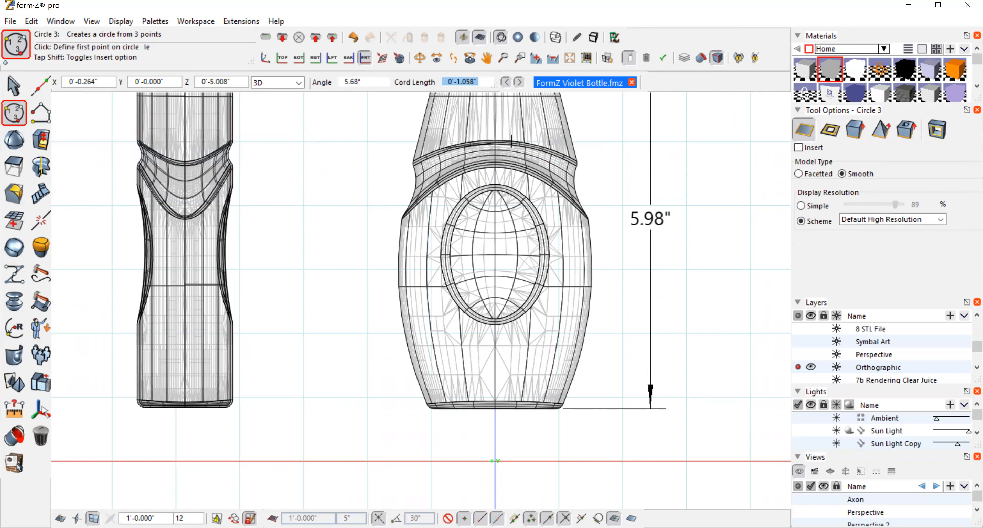
left_click(512, 142)
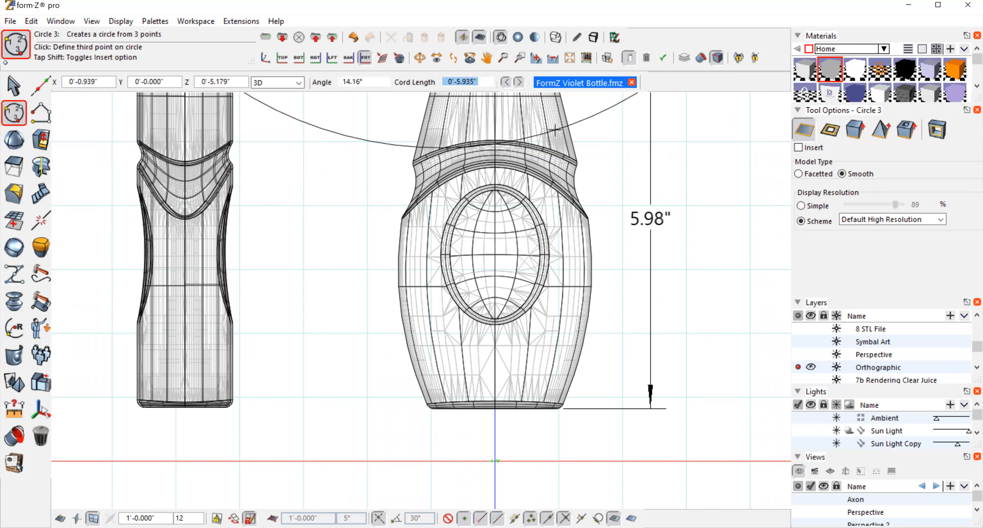
left_click(562, 156)
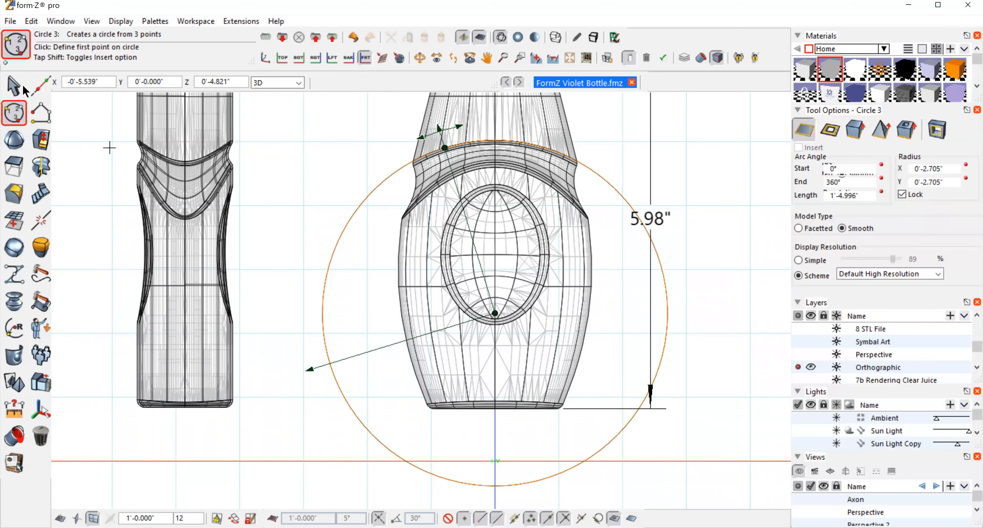
key("Escape")
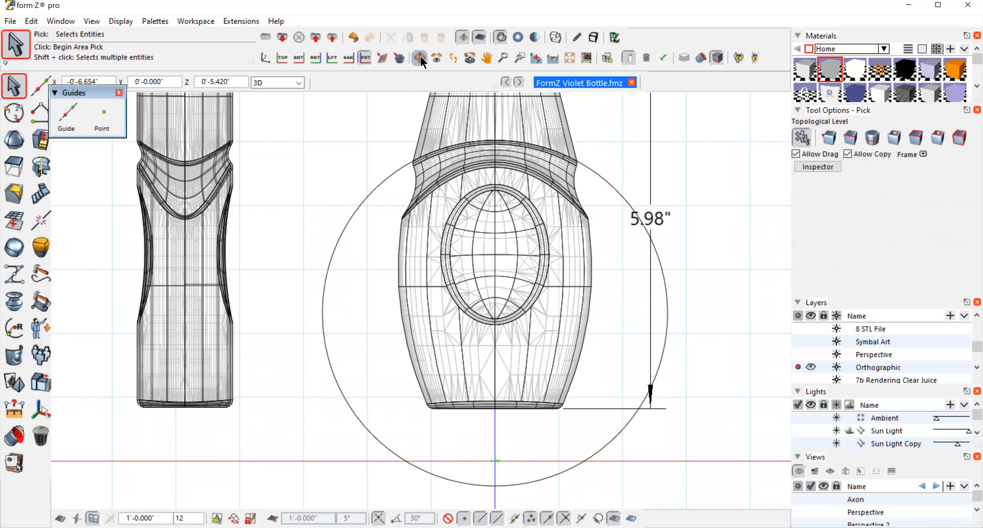
left_click(420, 58)
left_click_drag(712, 264, 482, 294)
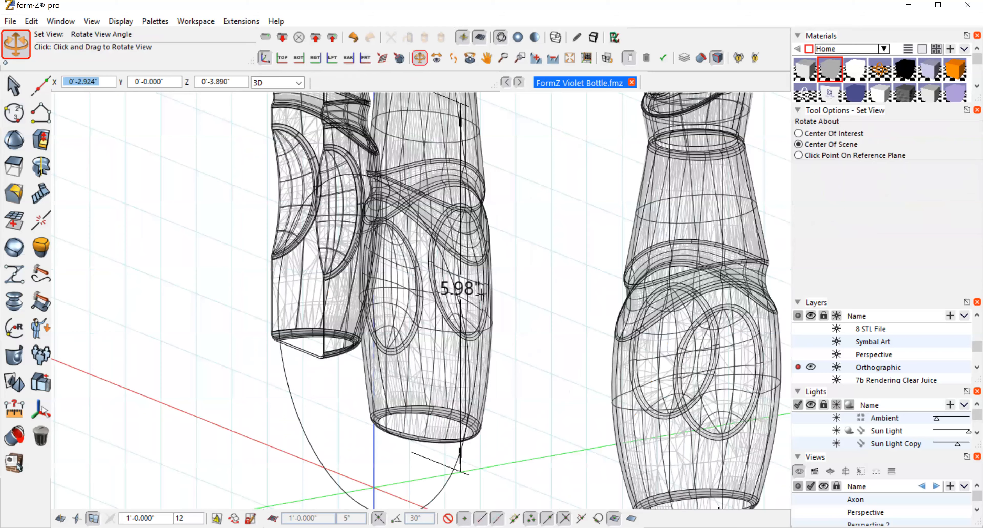
left_click_drag(482, 294, 341, 294)
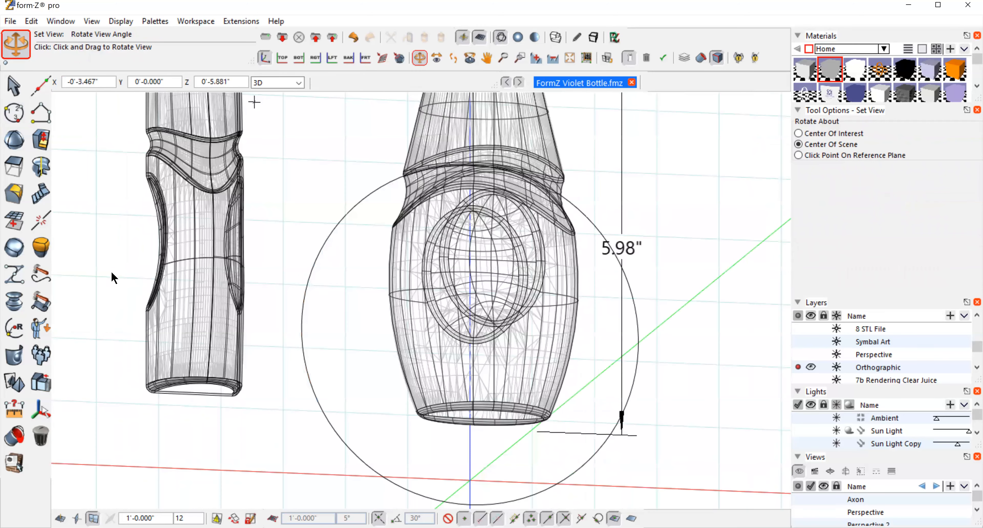
left_click(110, 284)
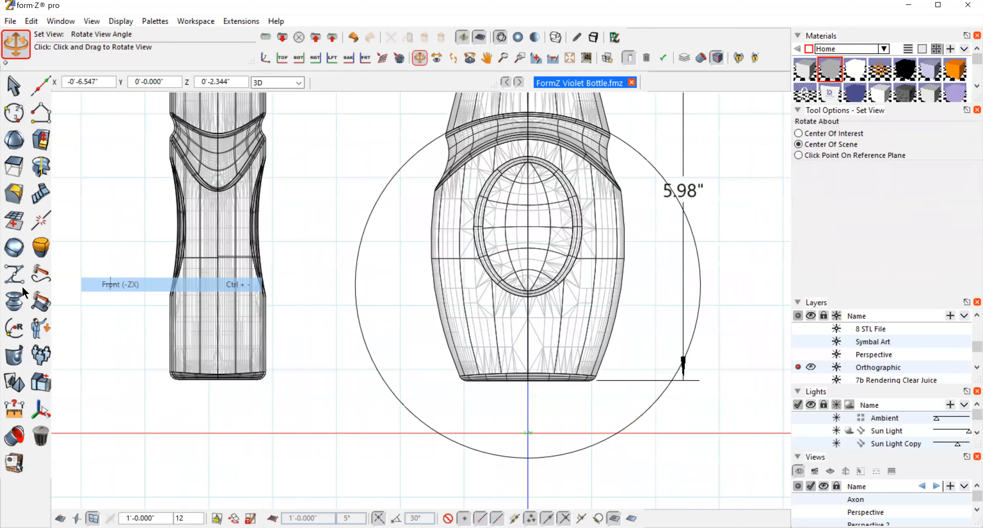
- Add a radial dimension to the three-point circle at the front view's shoulder, placing its text outside, left of the bottle's upper body
left_click(14, 327)
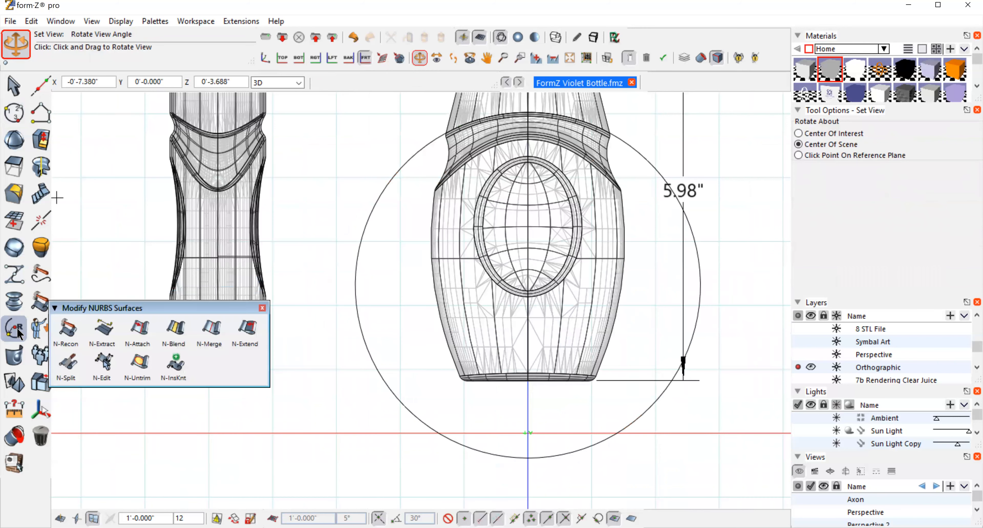
left_click(487, 58)
left_click_drag(721, 139, 705, 195)
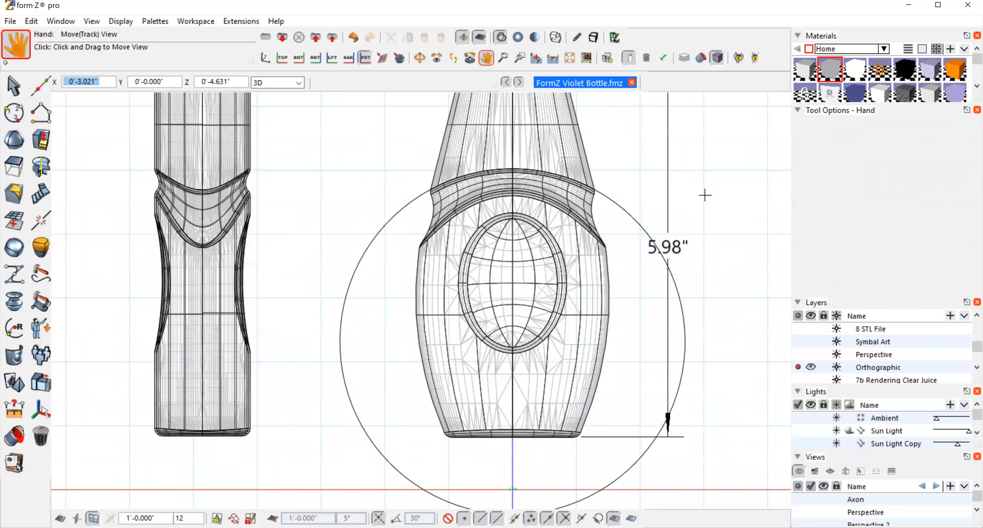
left_click(9, 333)
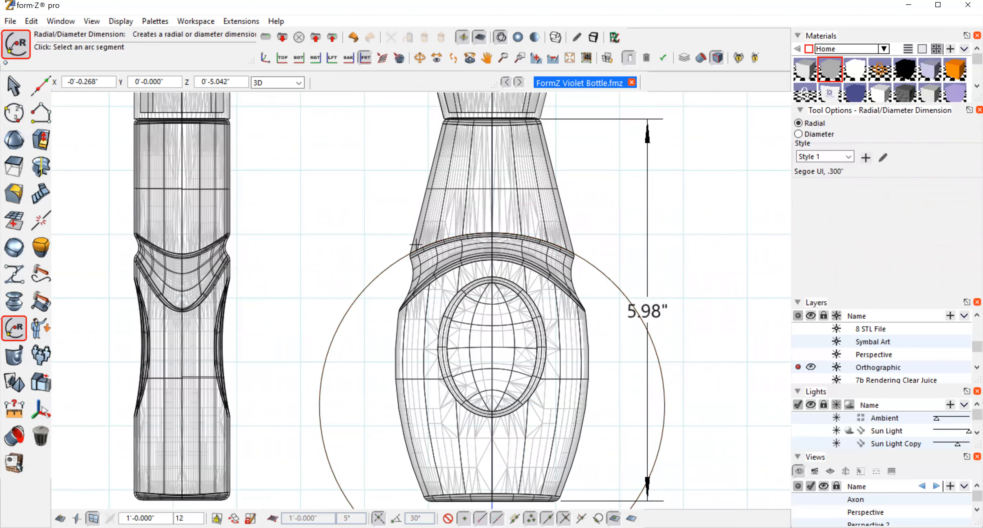
left_click(463, 235)
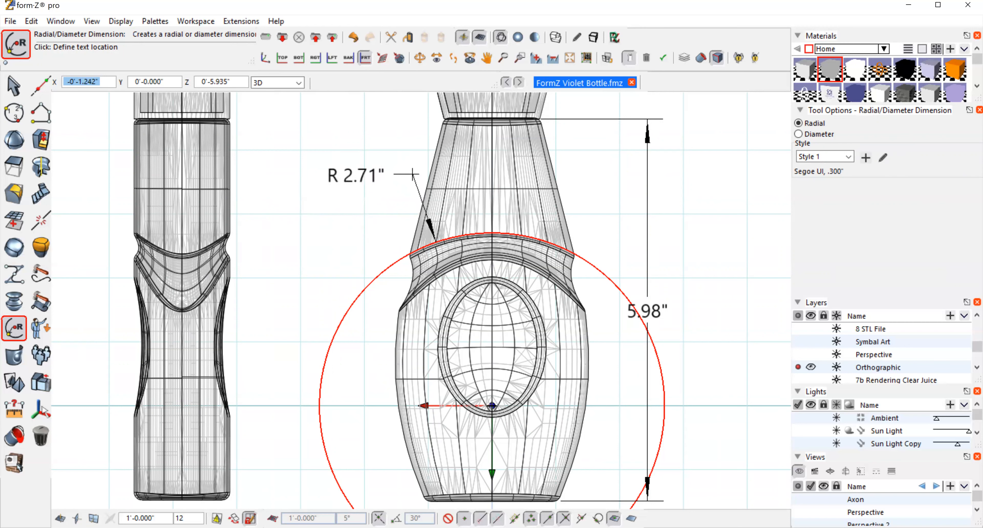
left_click(413, 175)
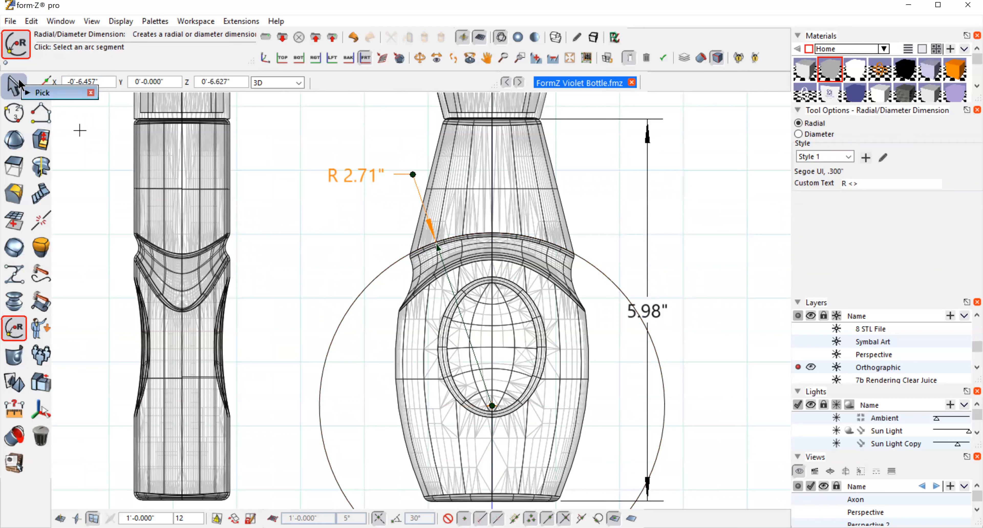
left_click(13, 85)
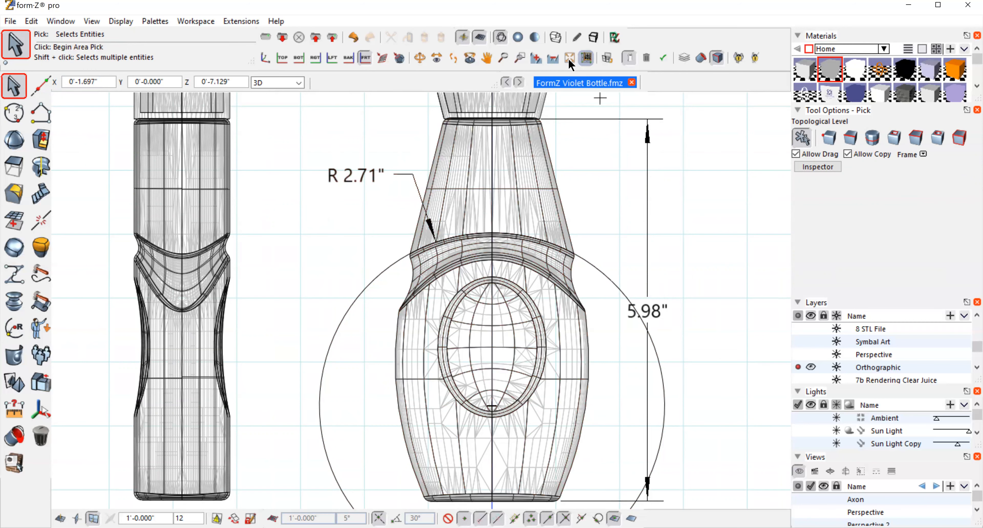
- Delete the three-point circle, the front view's height dimension and shoulder radius dimension, and the side view's base corner radius dimension
left_click(554, 59)
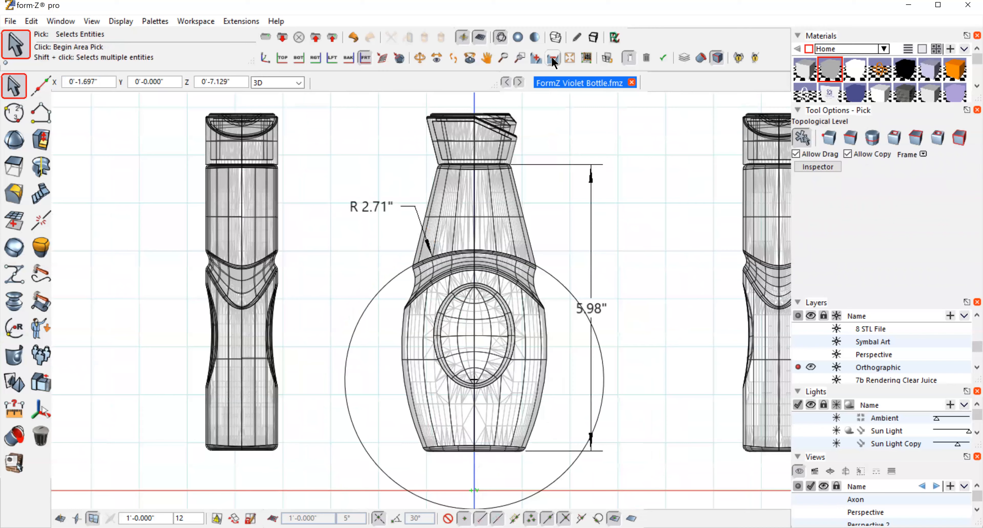
left_click(554, 59)
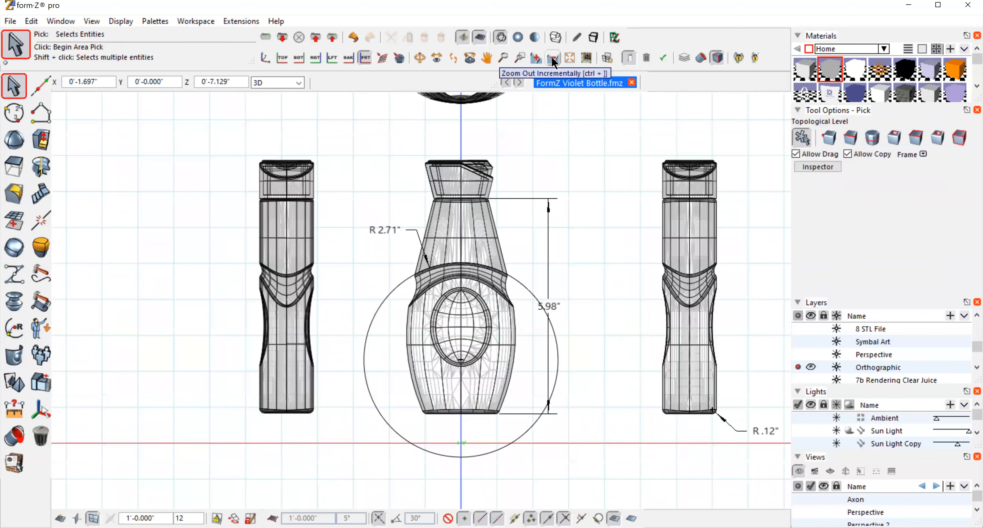
left_click(552, 58)
left_click(553, 60)
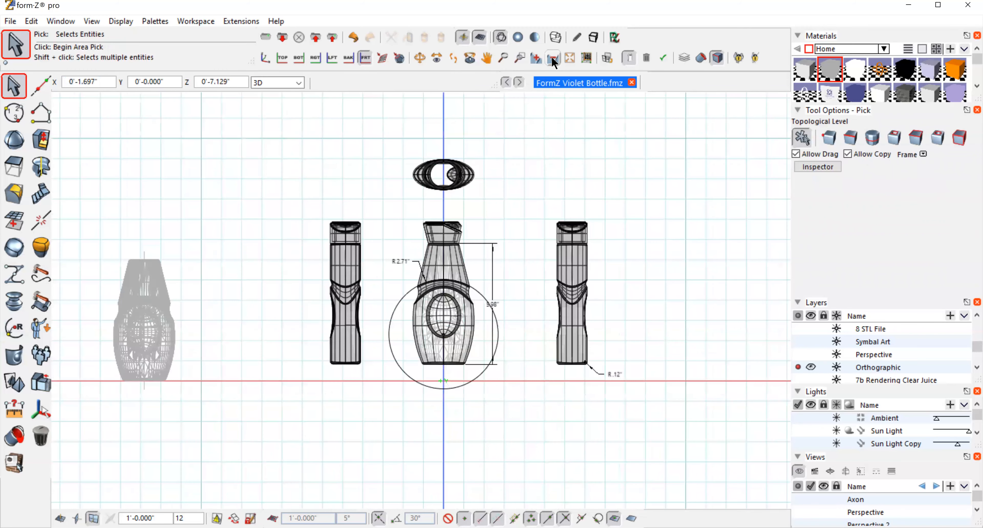
left_click(40, 435)
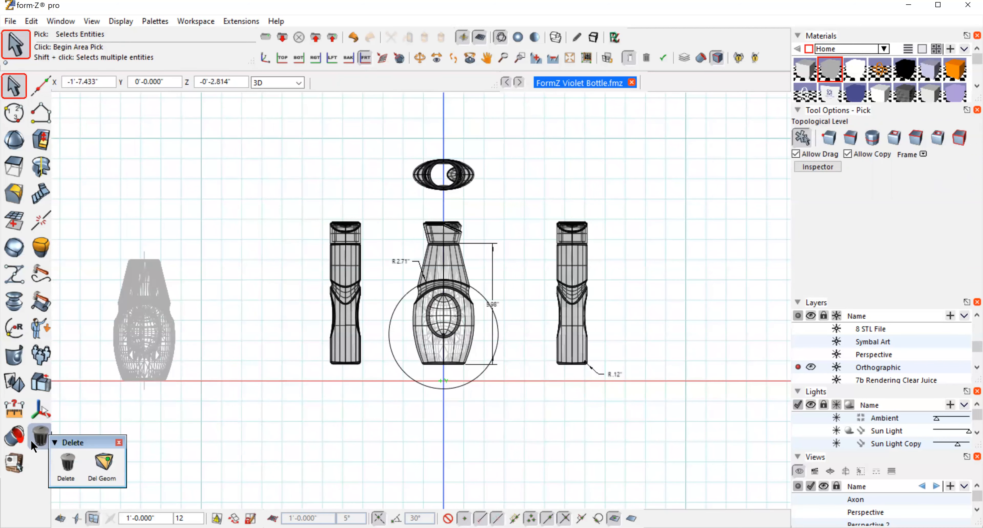
left_click(450, 388)
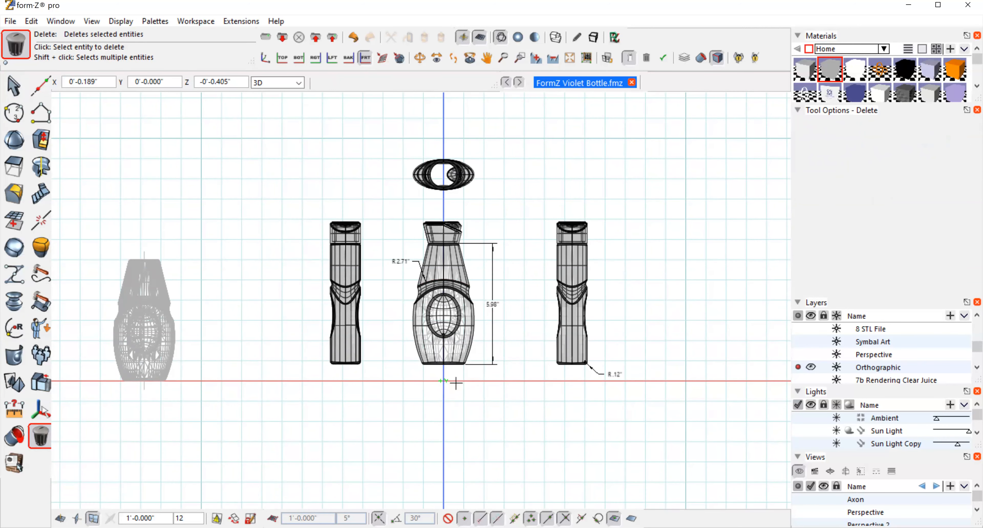
left_click(491, 327)
left_click(399, 259)
left_click(610, 372)
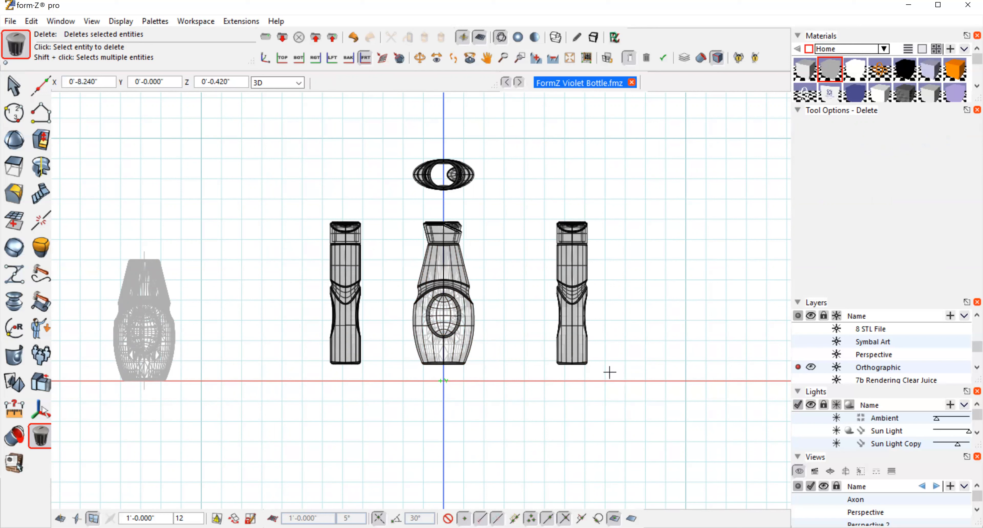
- Make the Dimensions layer visible over the orthographic views
left_click(970, 367)
left_click(970, 367)
left_click(970, 367)
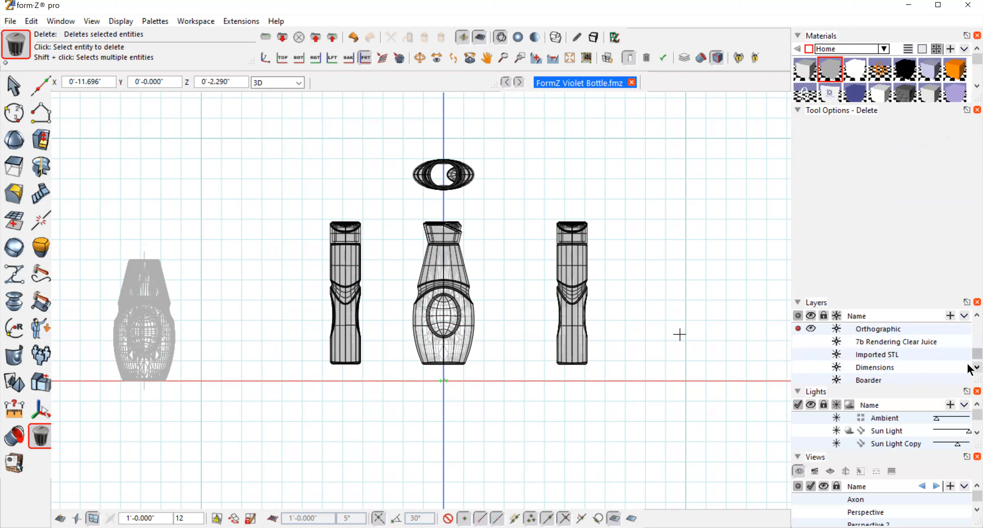
left_click(810, 365)
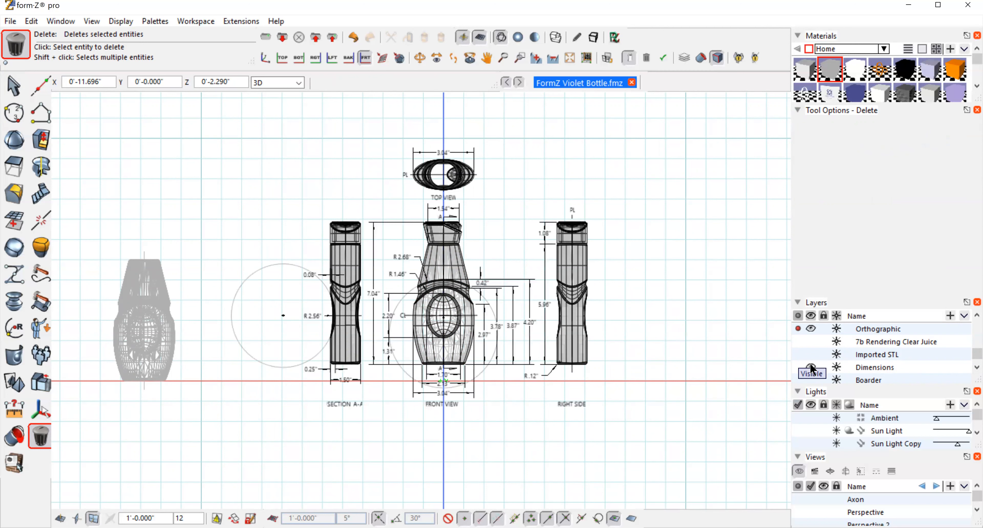
- Hide the axis and grid and switch the display to Shaded Full
left_click(121, 23)
left_click(144, 36)
left_click(119, 21)
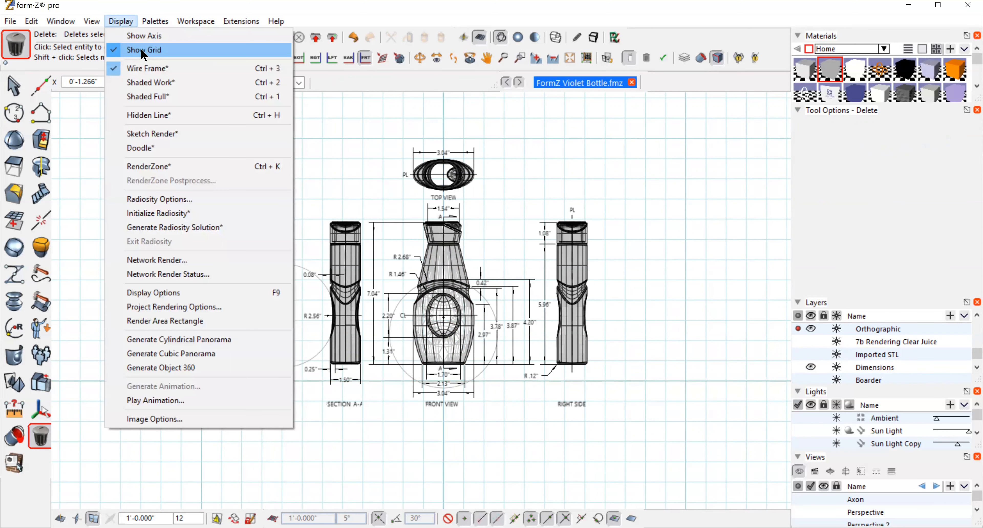
left_click(144, 51)
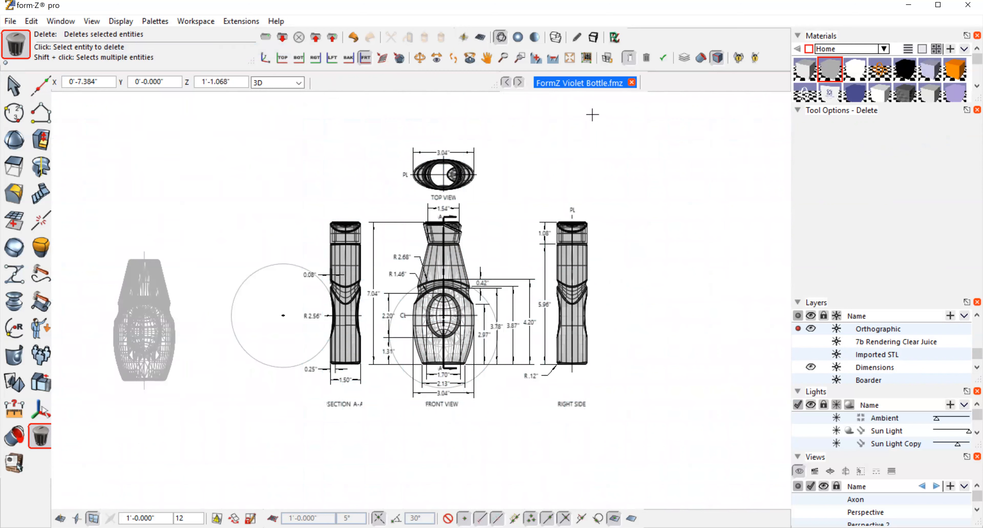
left_click(535, 37)
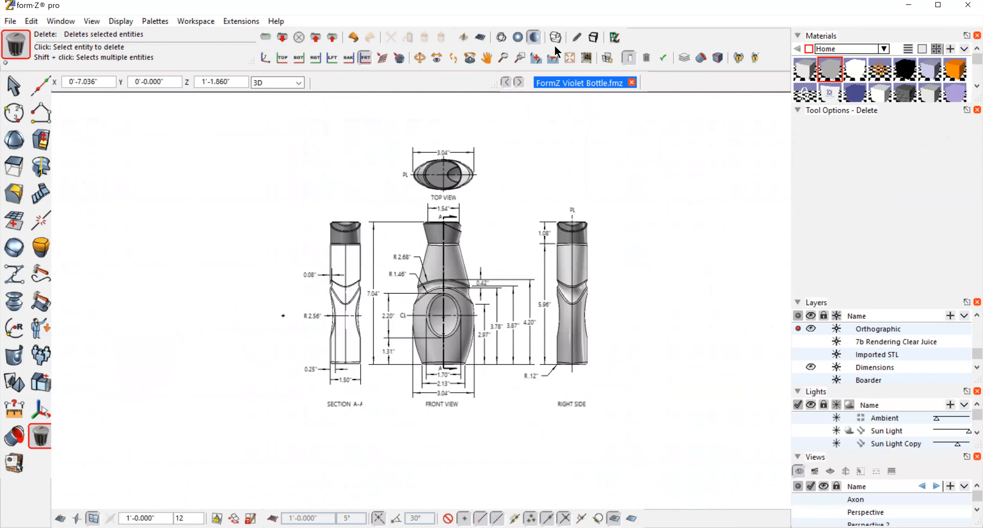
- Examine the wall thickness and side dimensions of the Section A-A view up close
left_click(570, 60)
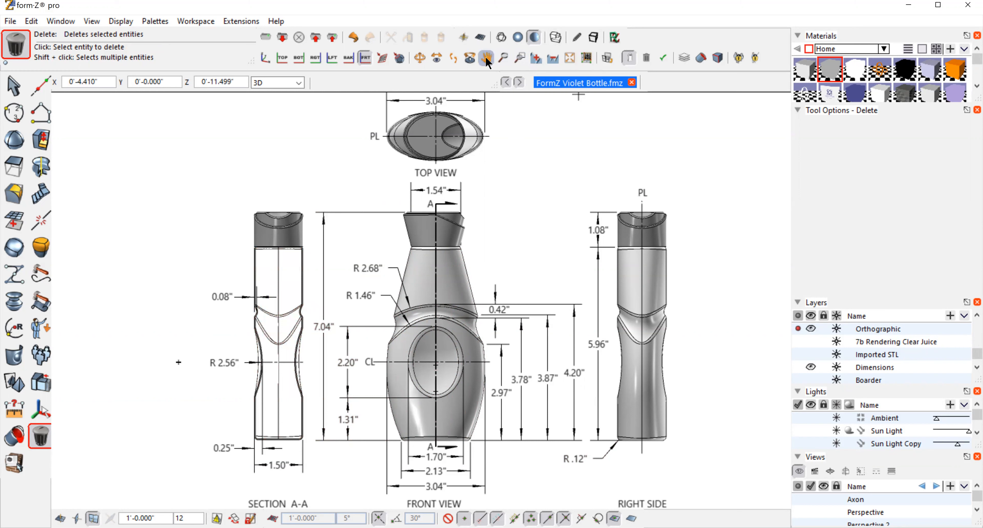
left_click(520, 58)
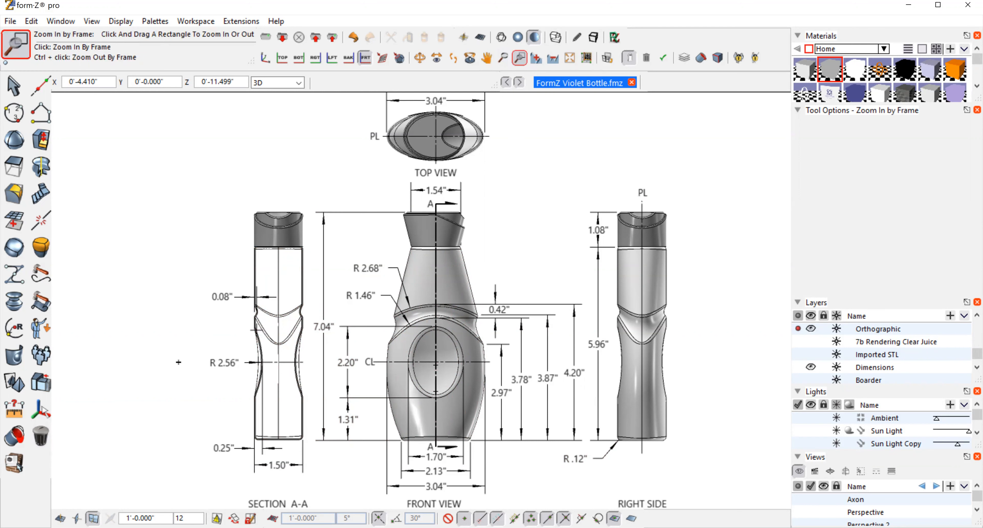
left_click_drag(253, 330, 329, 288)
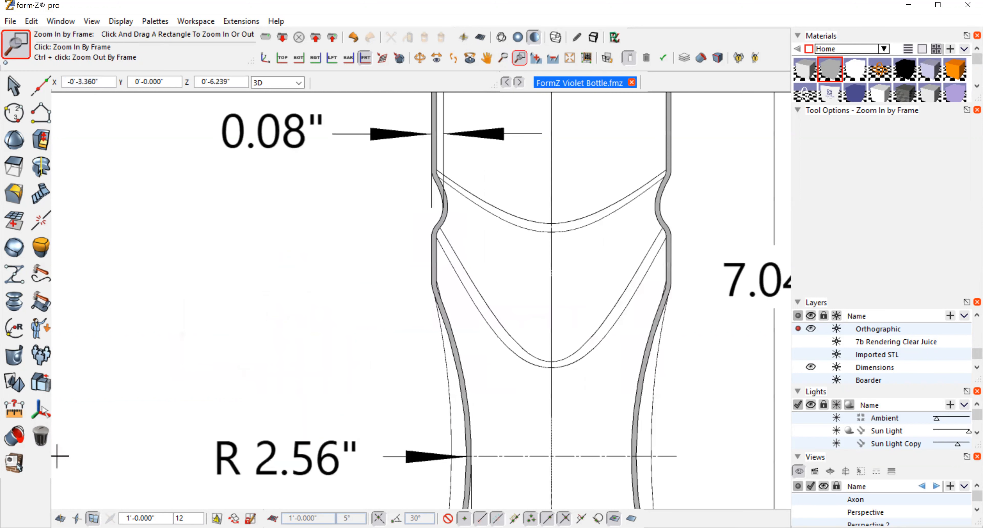
left_click(552, 58)
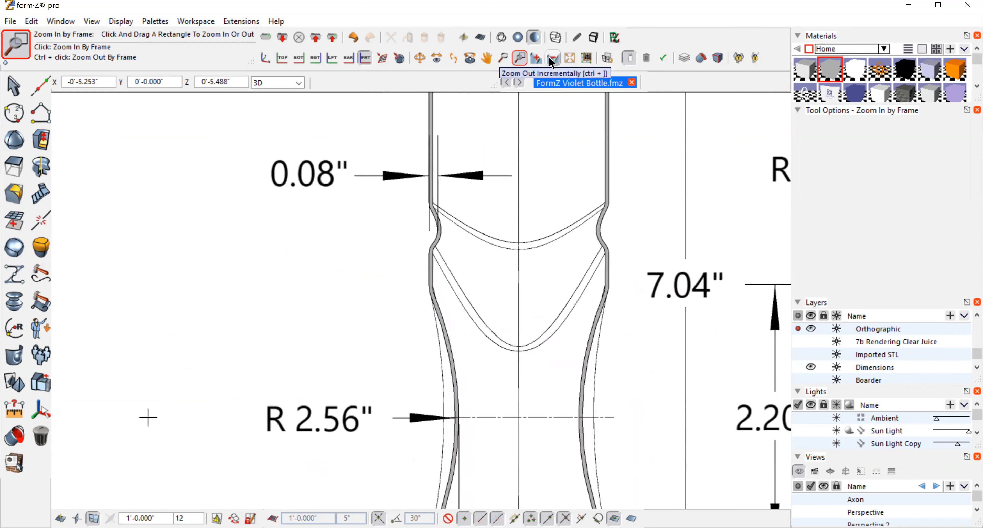
left_click(551, 61)
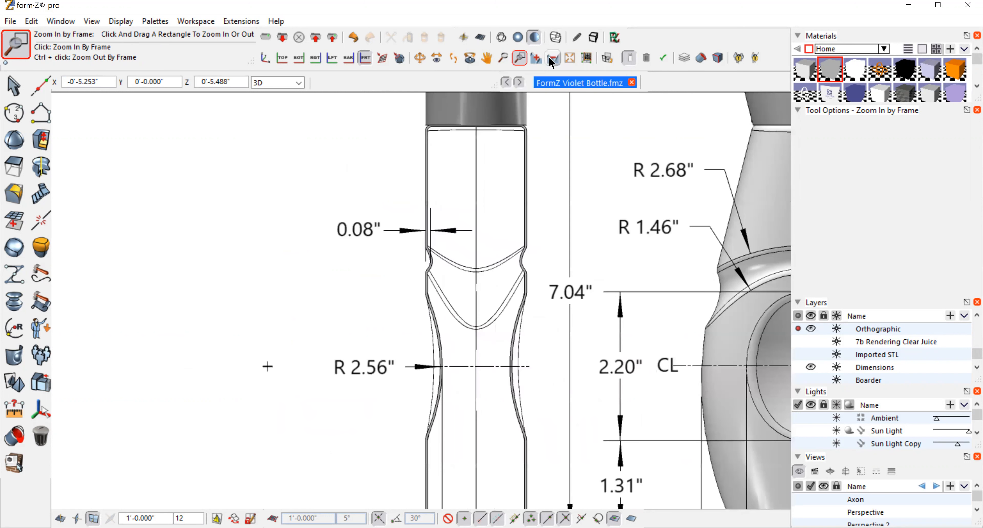
- Make the Boarder layer visible around the full set of dimensioned views
left_click(570, 61)
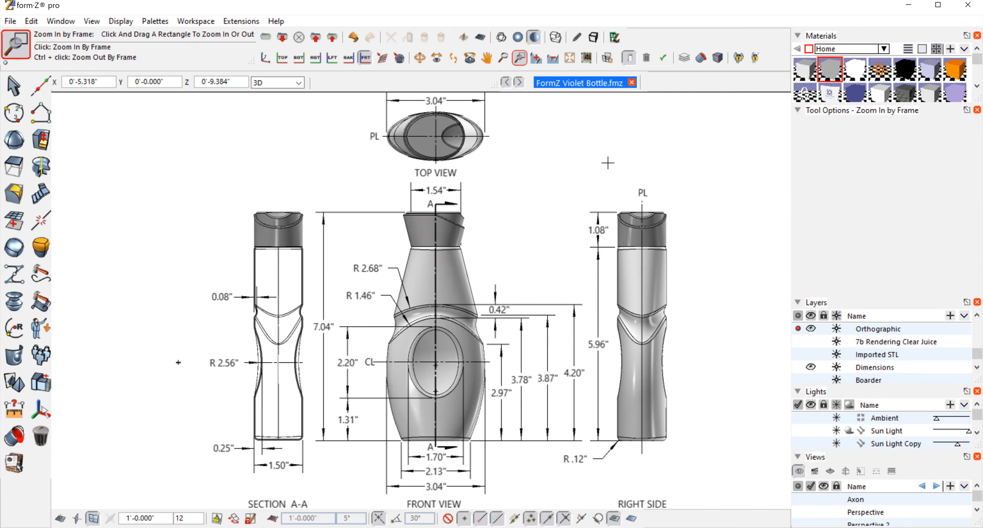
left_click(554, 60)
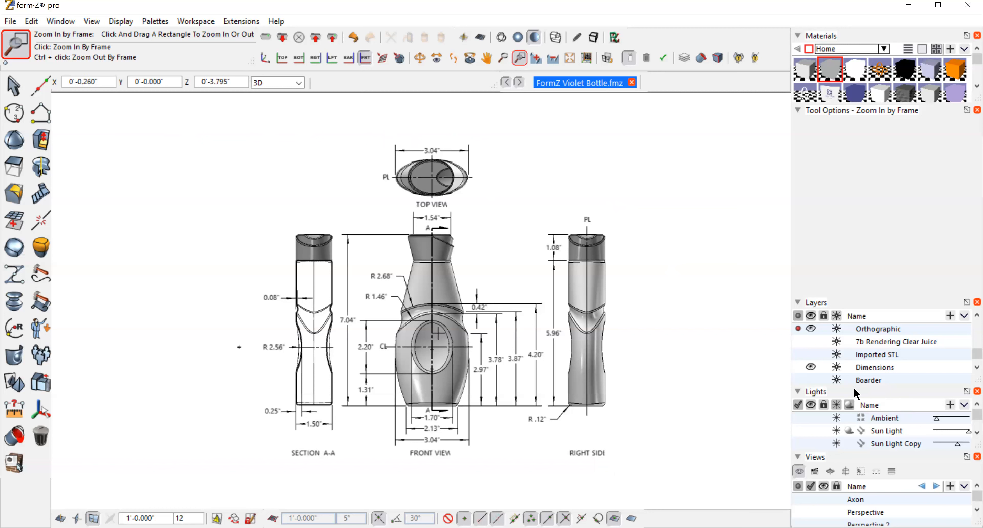
left_click(811, 379)
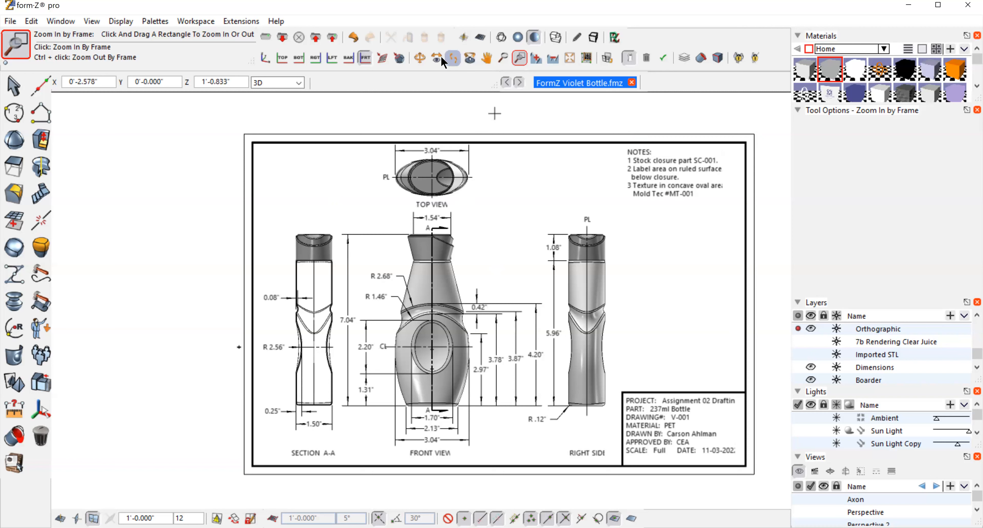
- Inspect the bordered drawing sheet from an oblique 3D angle and from the top, and return to the Front view
left_click(420, 57)
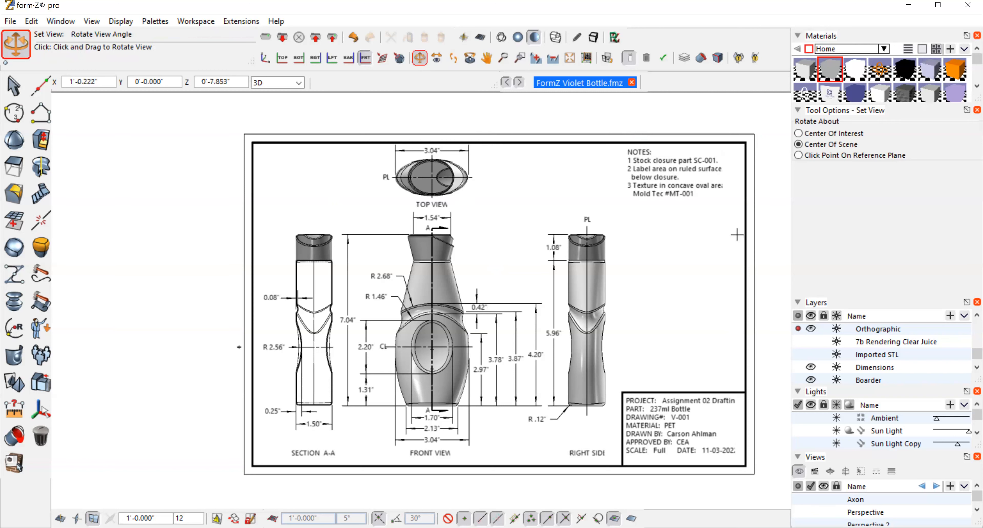
mouse_move(768, 231)
left_mouse_down()
mouse_move(725, 230)
mouse_move(722, 256)
mouse_move(655, 308)
mouse_move(709, 275)
left_mouse_up()
left_click(95, 23)
left_click(107, 213)
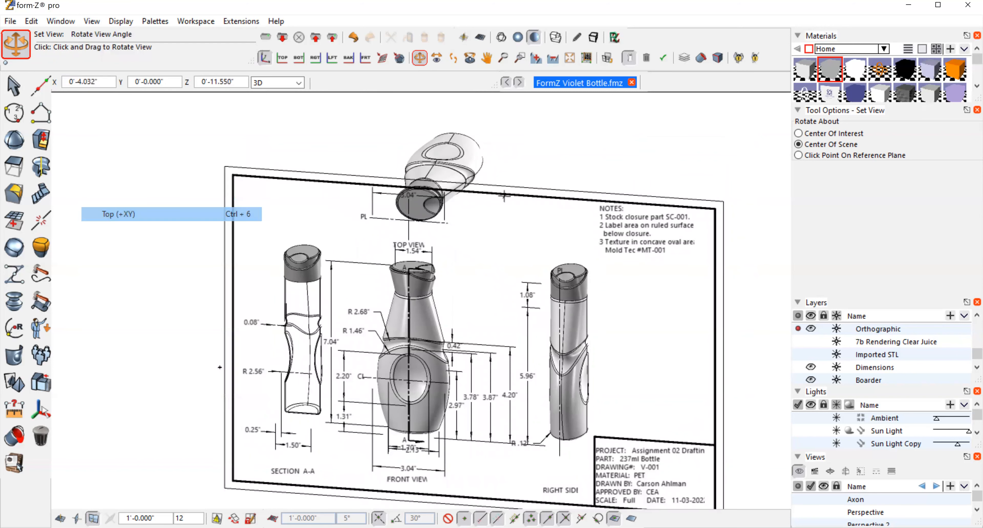
left_click(92, 21)
left_click(112, 282)
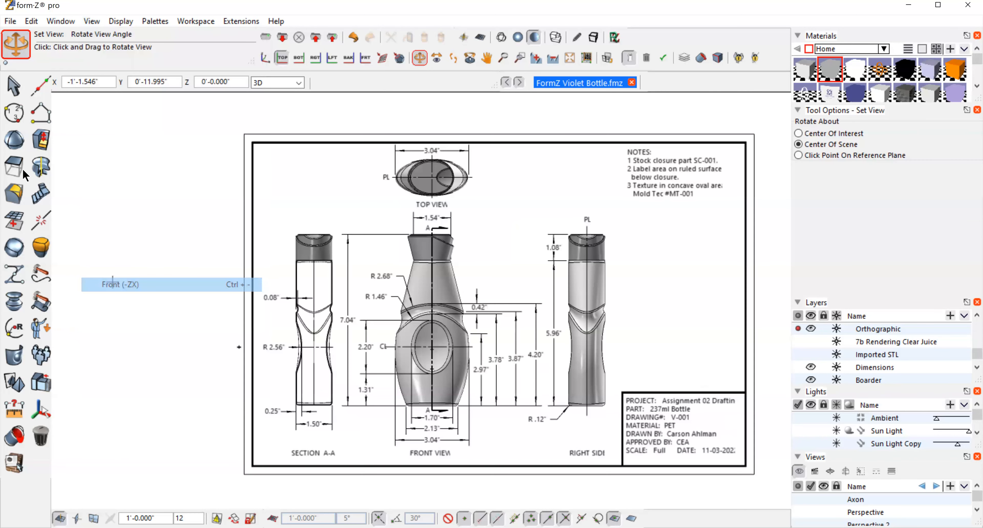
- Draw a hollow-walled rectangle about 3" by 1.9" in the empty area between the top view and the notes
left_click(15, 166)
left_click(14, 113)
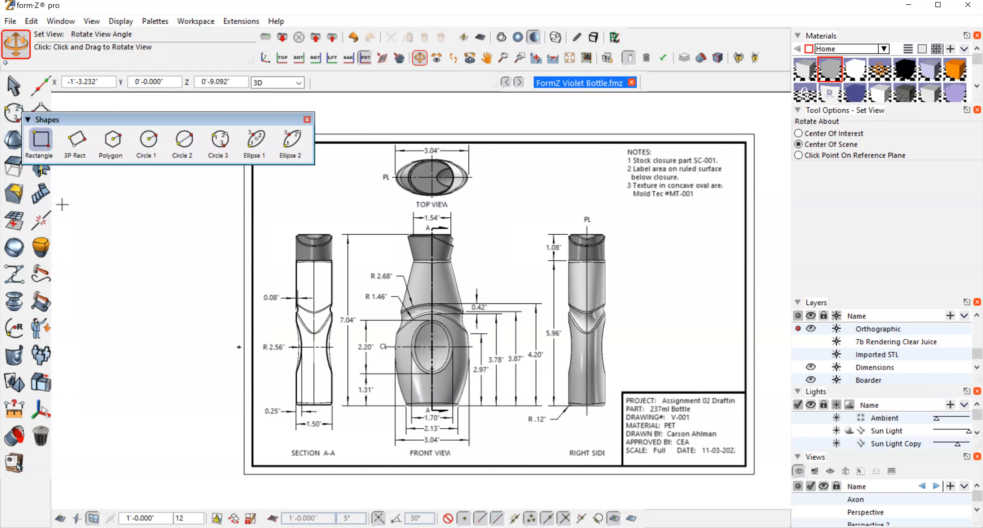
left_click(40, 140)
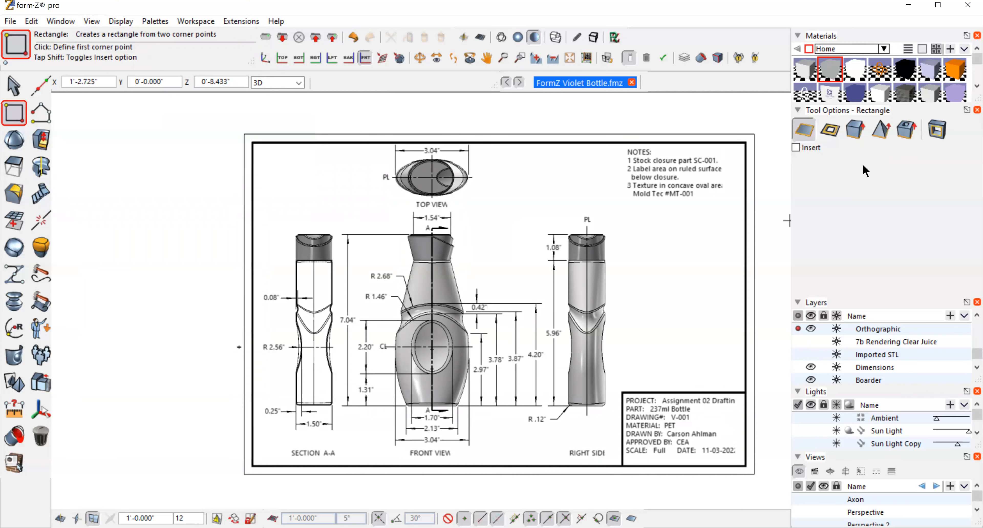
left_click(831, 130)
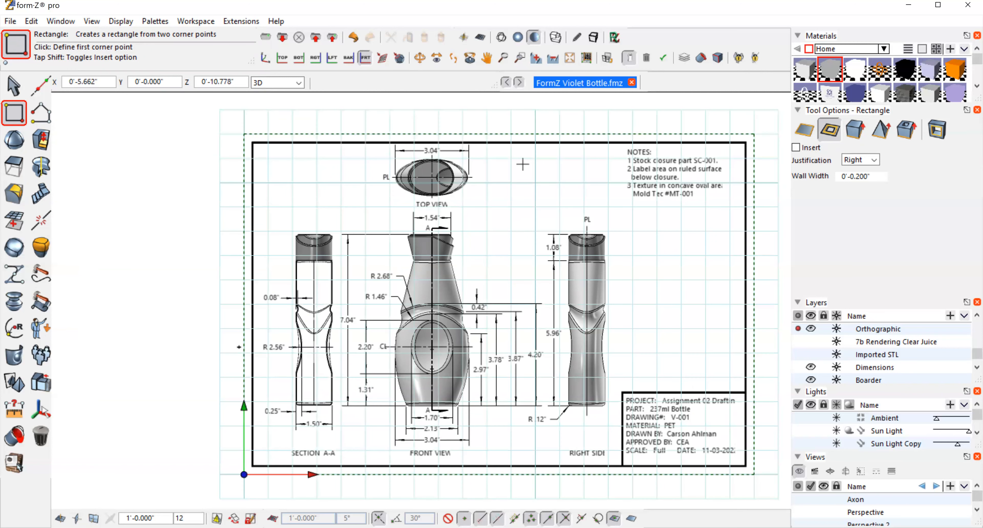
left_click(501, 165)
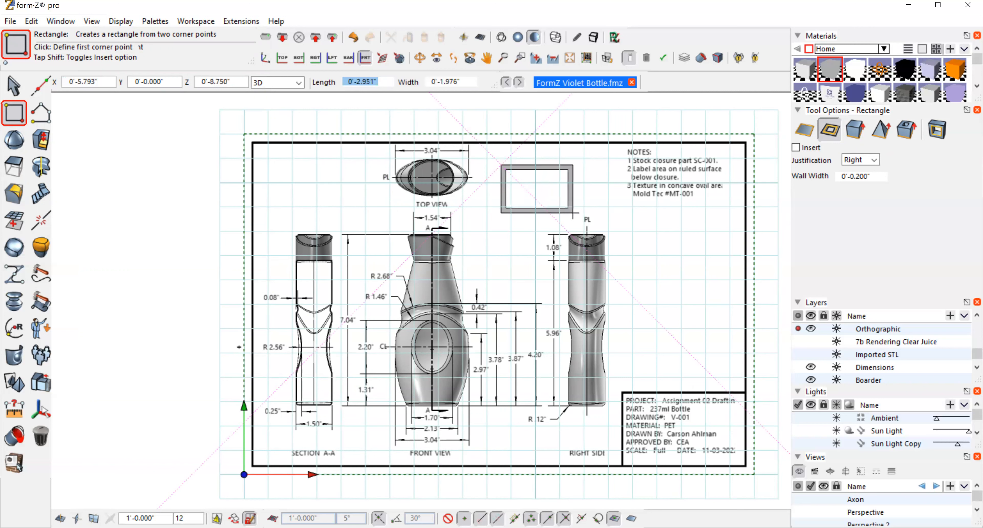
left_click(573, 210)
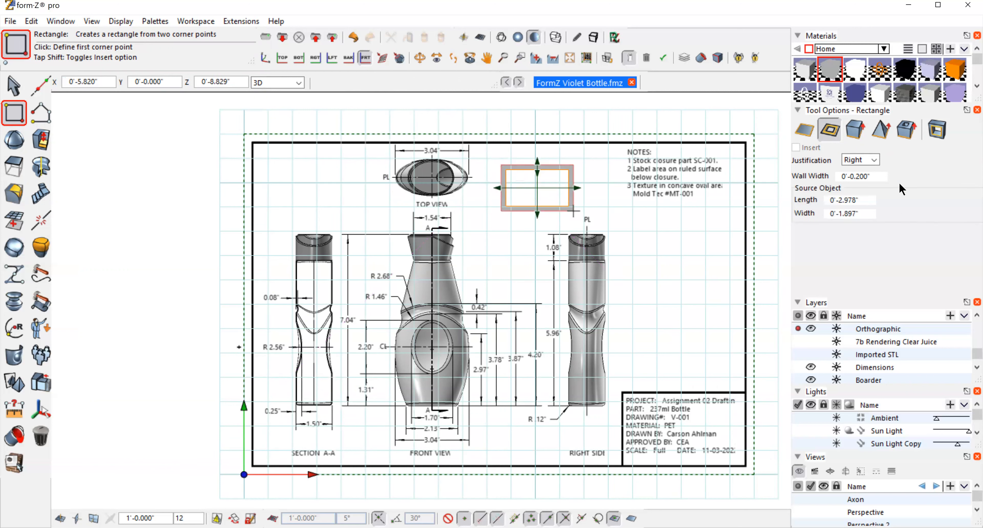
- Set the rectangle's wall width to 0.12"
left_click(880, 176)
key("BackSpace")
type(".12")
key("Return")
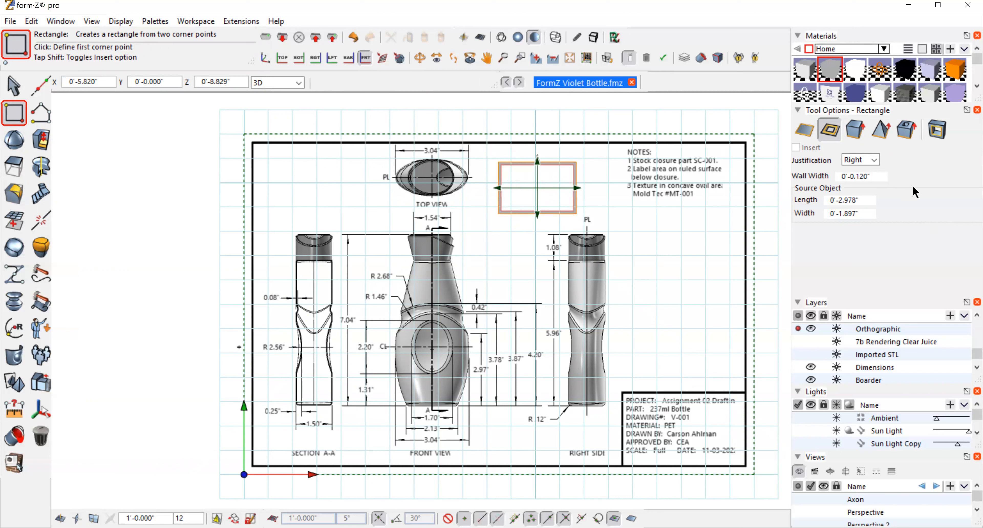
- Set the rectangle's wall width to 0.09"
left_click(879, 177)
key("BackSpace")
type(".09")
key("Return")
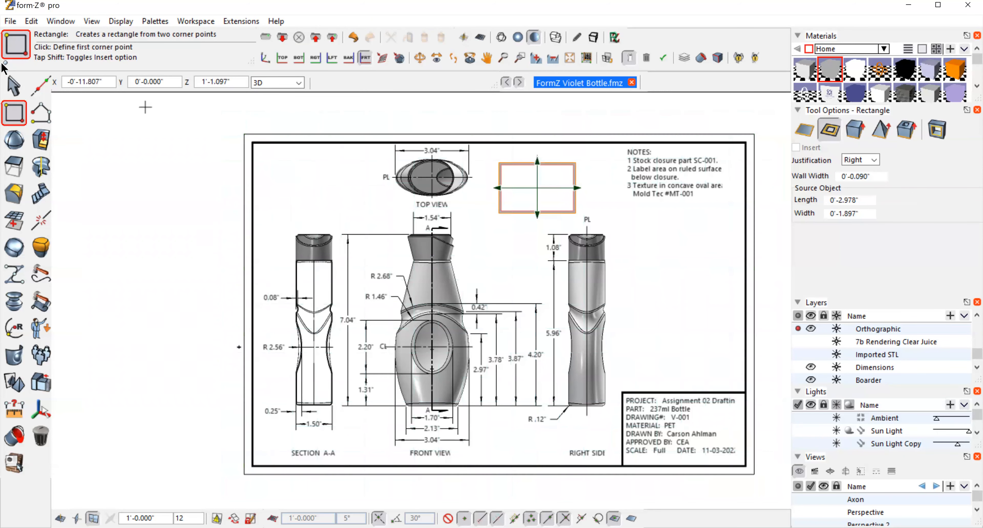
- Paint the example rectangle between the top view and the notes with the black material
left_click(15, 87)
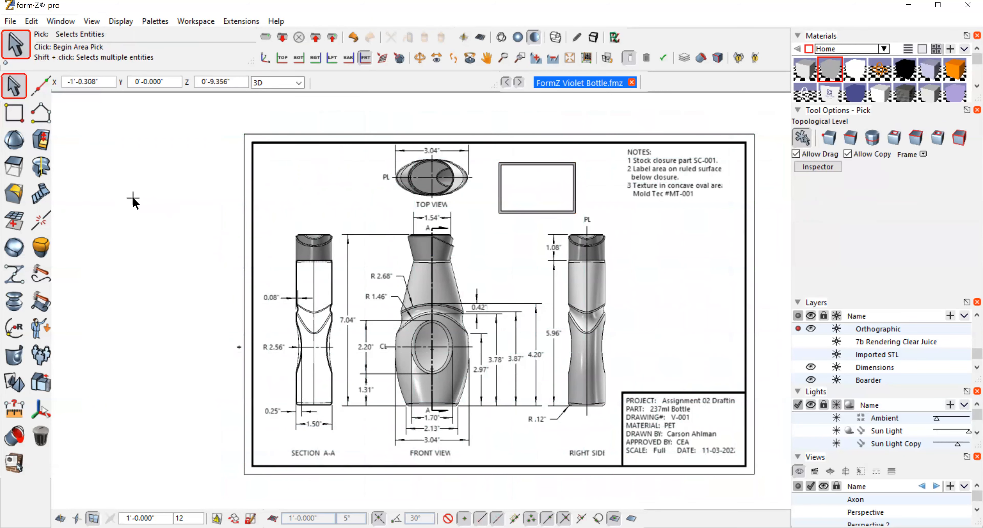
key("r")
left_click(227, 148)
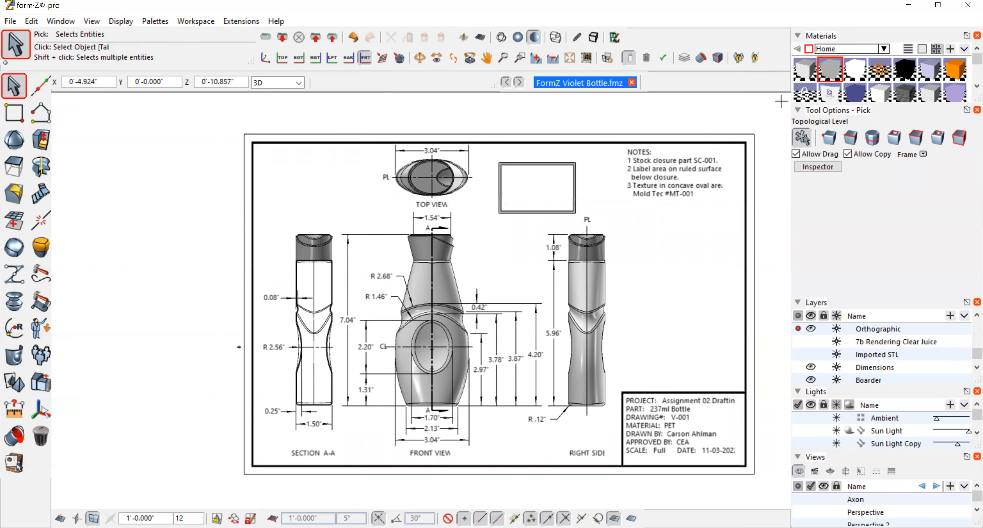
left_click(904, 70)
mouse_move(19, 351)
left_mouse_down()
mouse_move(22, 433)
mouse_move(13, 436)
mouse_move(40, 464)
left_mouse_up()
left_click(545, 183)
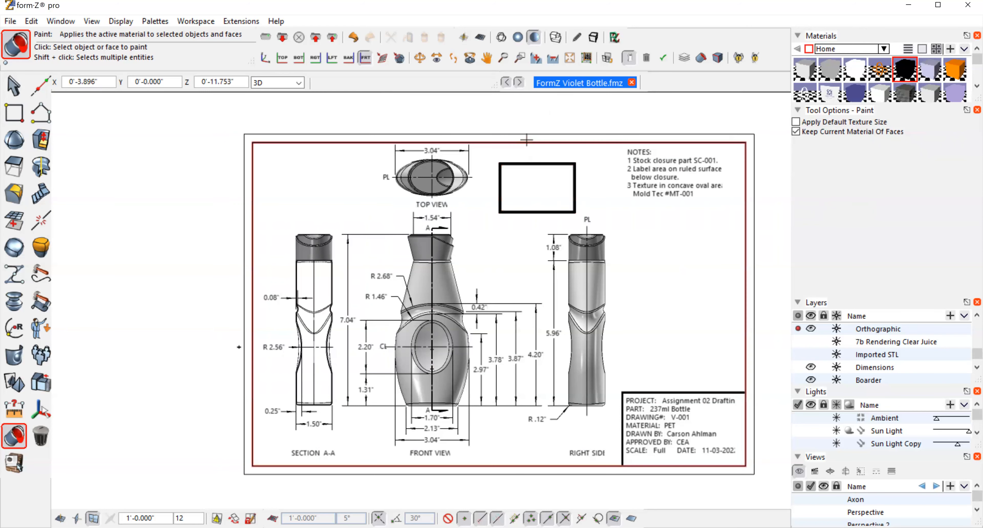
- Delete the black example rectangle between the top view and the notes
left_click(38, 443)
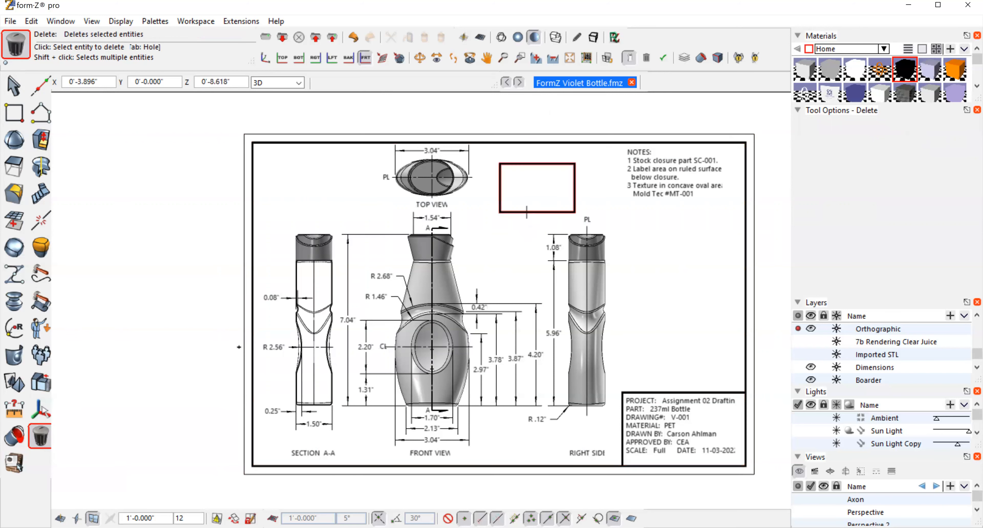
left_click(527, 212)
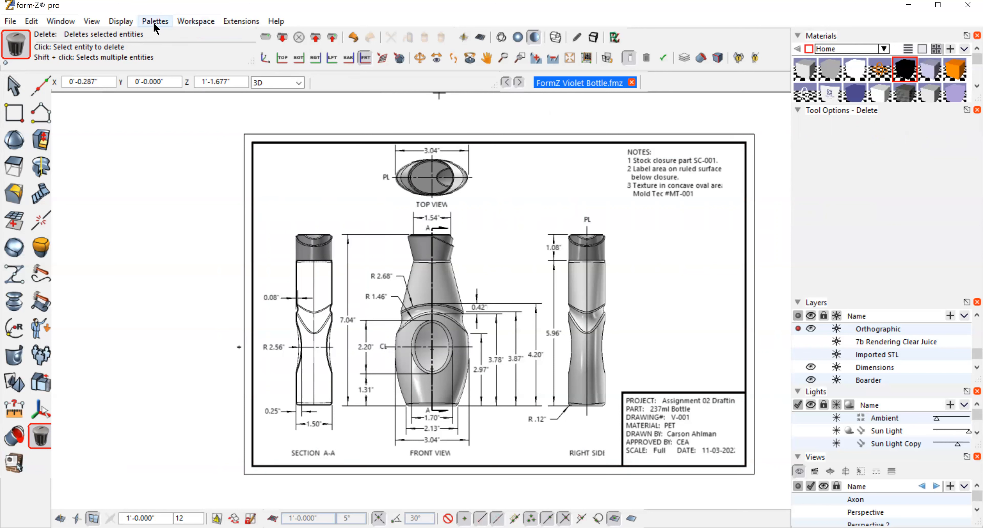
- Set the image options to a custom size of 21 by 14 inches at 300 pixels per inch
left_click(121, 22)
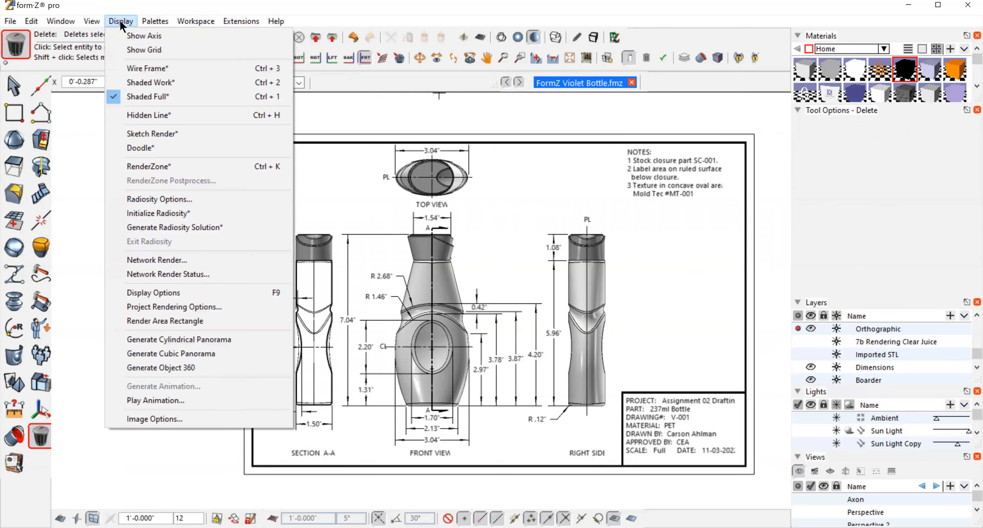
left_click(159, 420)
left_click(410, 205)
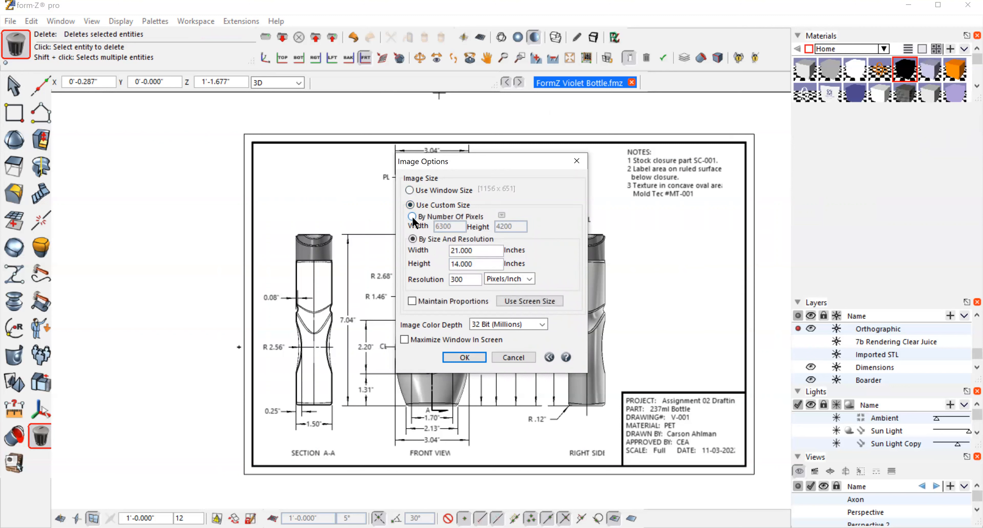
left_click(412, 216)
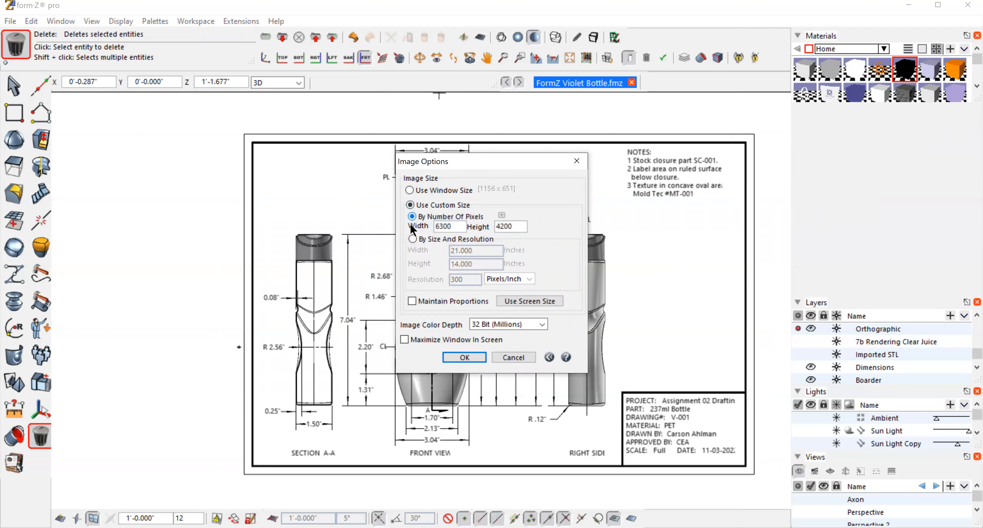
left_click(413, 239)
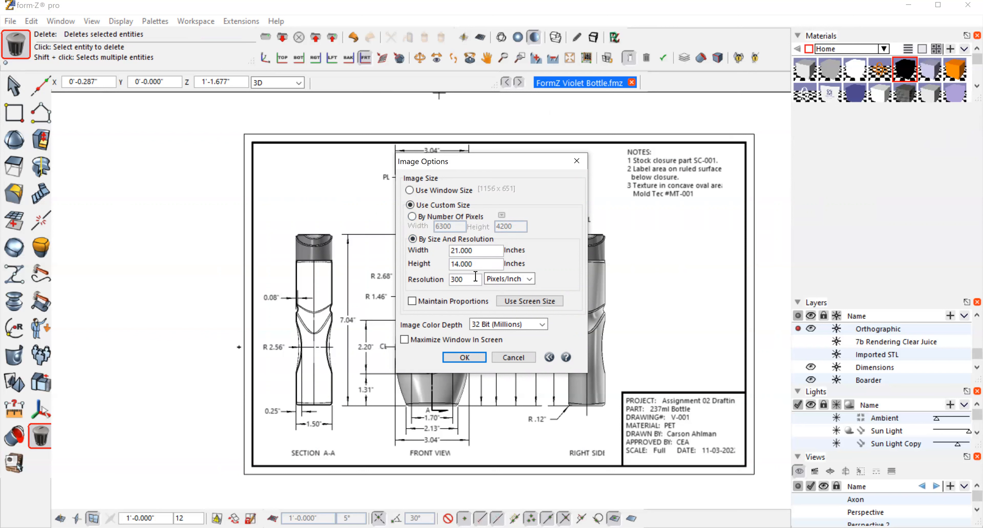
left_click(464, 357)
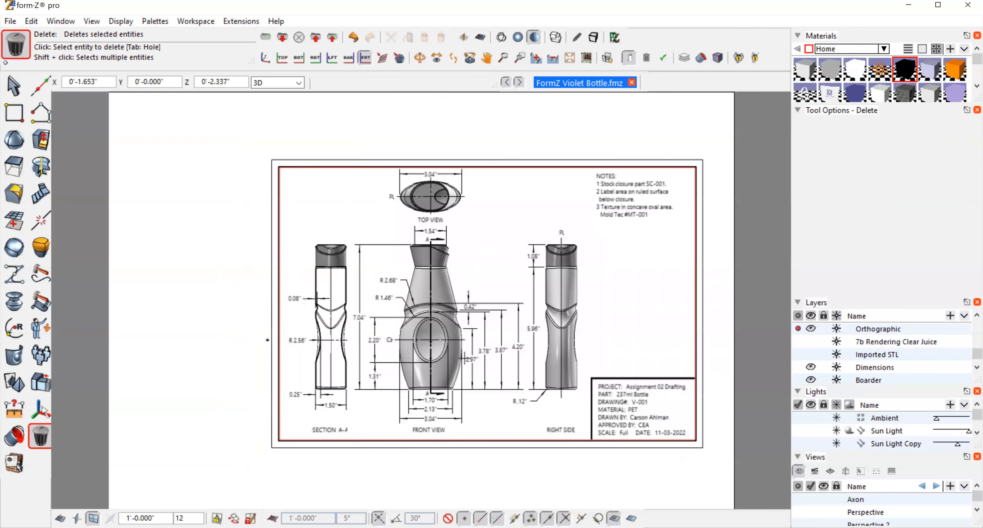
- Ghost the stray center mark beside Section A-A at the sheet's edge and fit the drawing to the image area
left_click(570, 61)
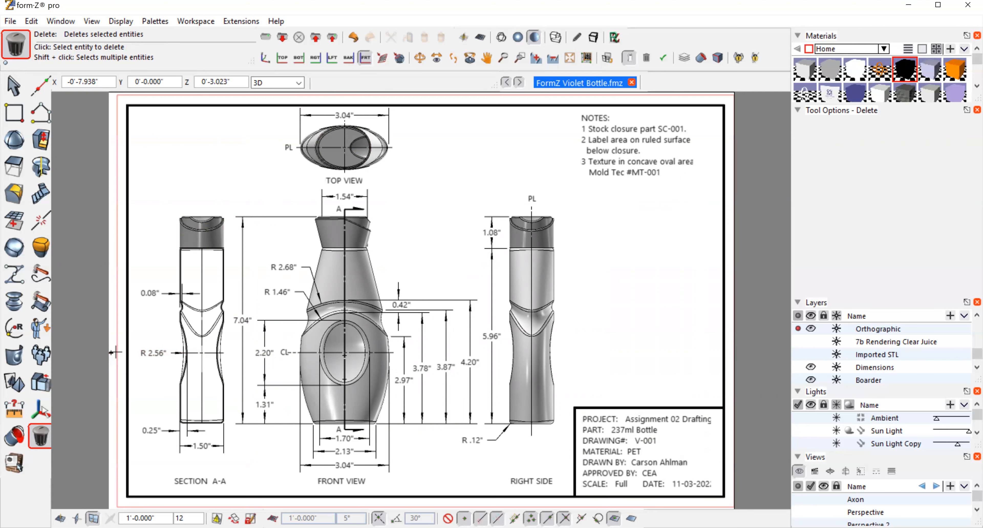
left_click(14, 435)
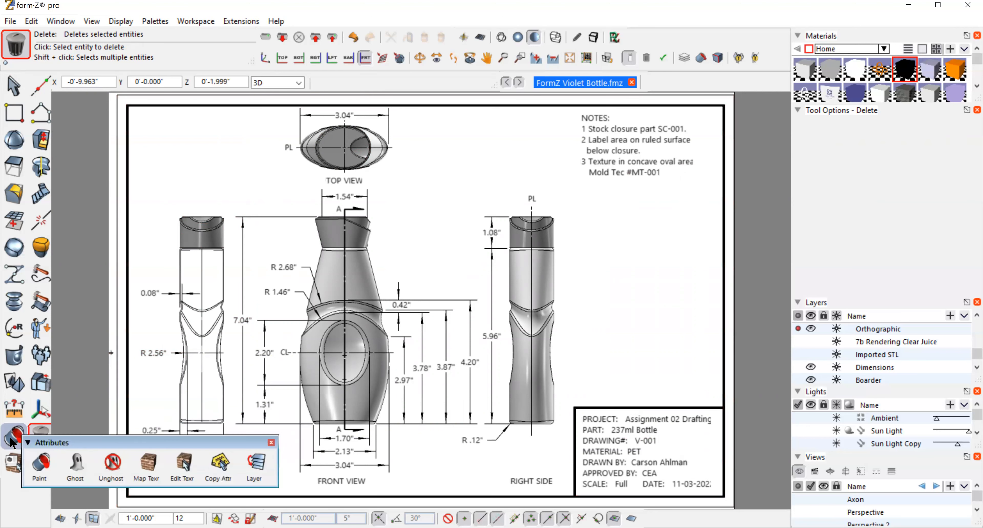
left_click(76, 462)
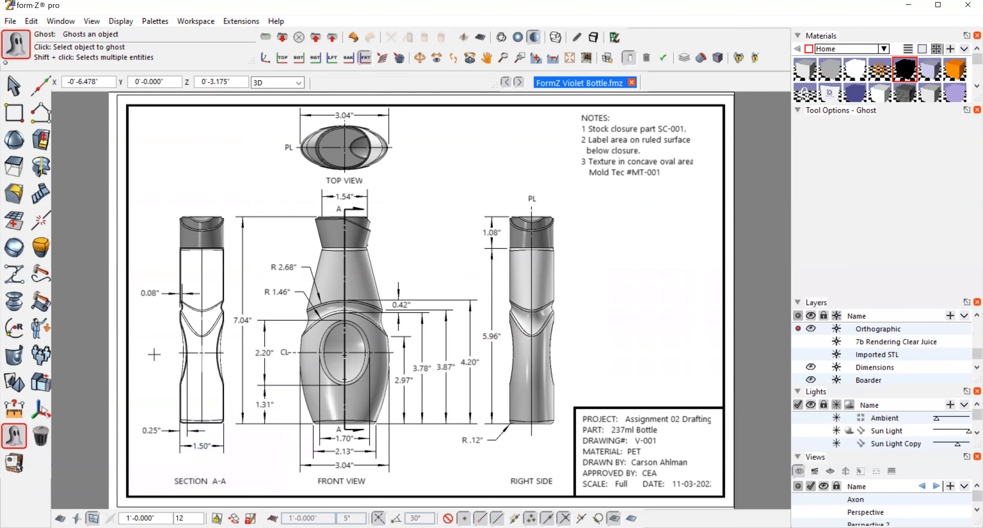
left_click(569, 60)
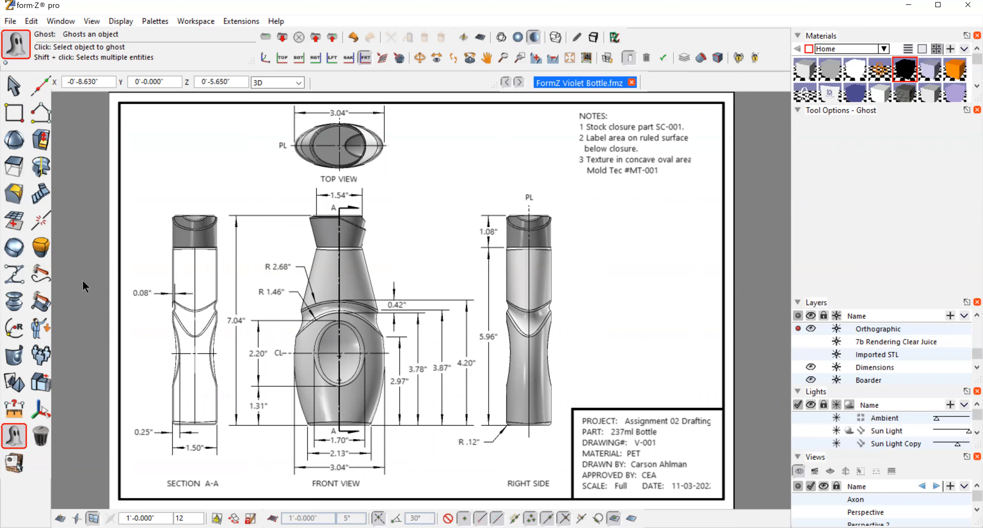
- Unghost the large construction circle for the R 2.56" dimension beside Section A-A and display the drawing in wire frame
left_click_drag(13, 436, 94, 471)
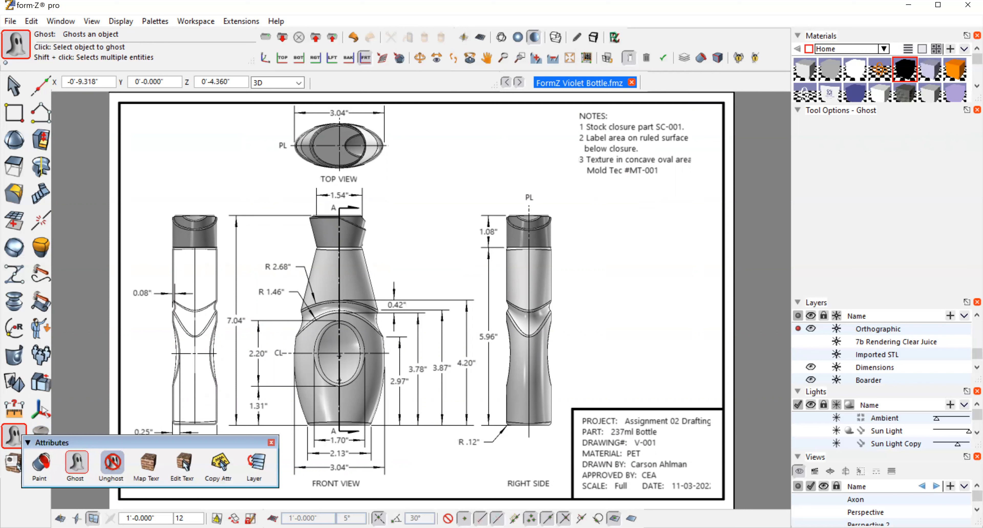
left_click(110, 462)
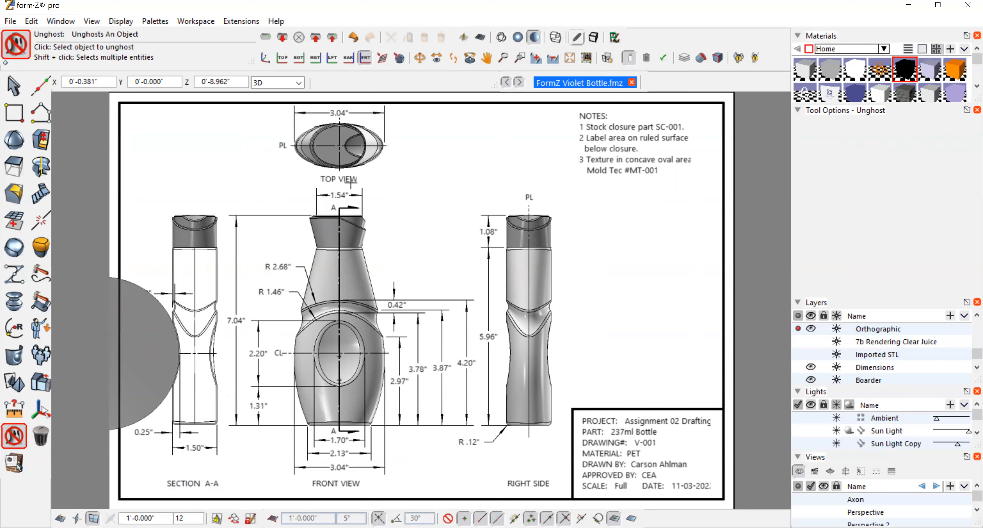
left_click(502, 37)
left_click(339, 382)
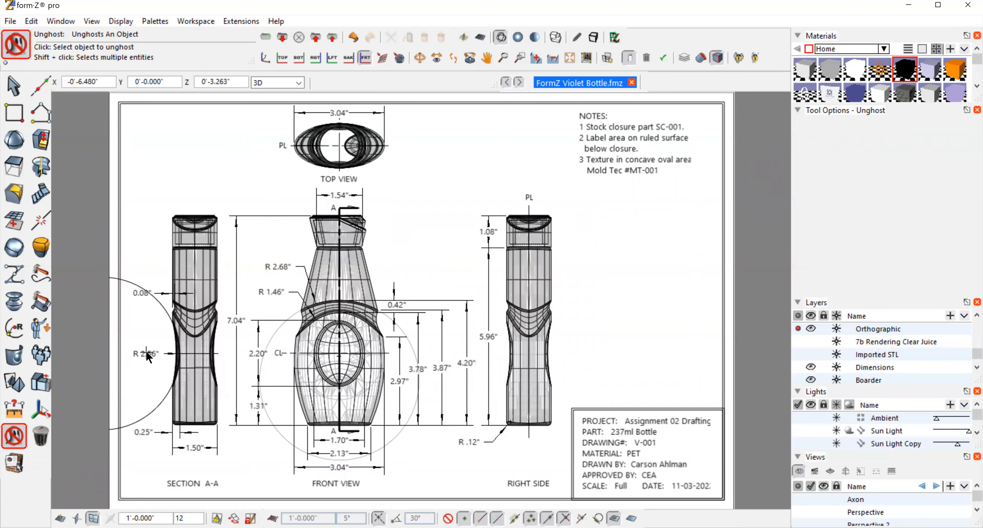
- Ghost the large construction circle beside Section A-A again and return the display to Shaded Full
mouse_move(43, 436)
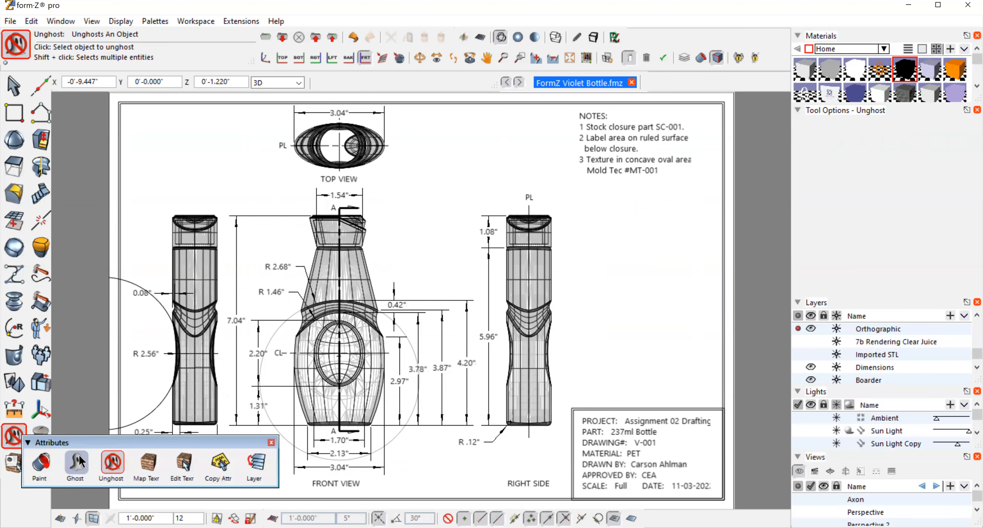
left_click(81, 461)
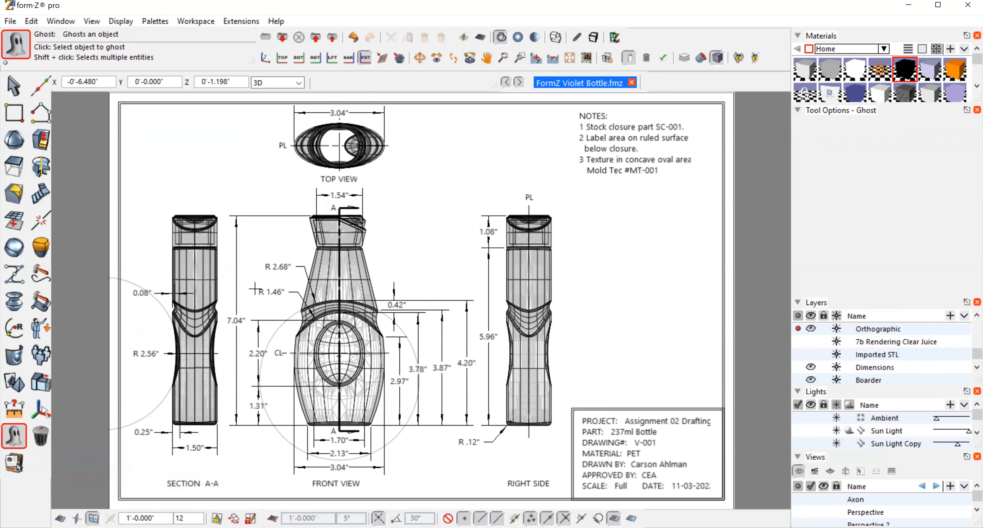
left_click(535, 38)
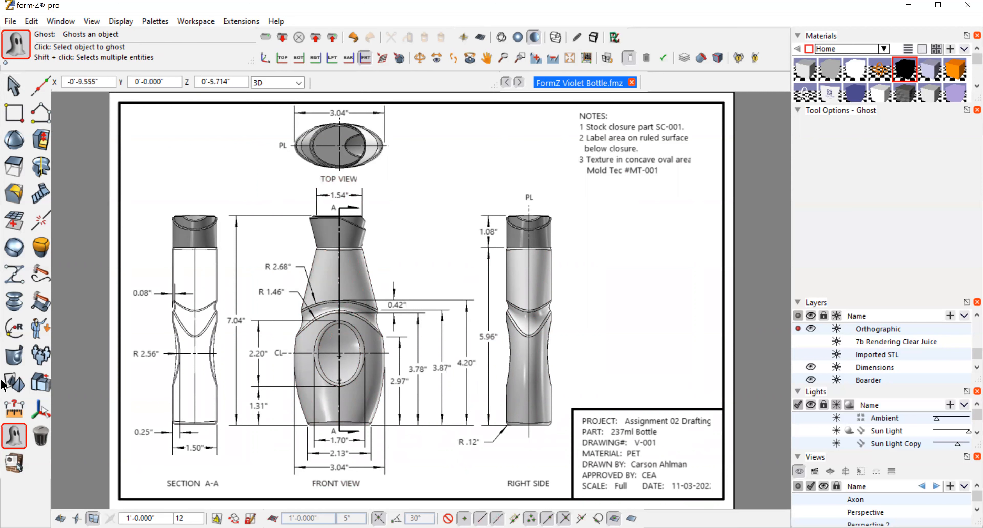
- Place a text note with the default text in the empty area between the notes and the title block
left_click(14, 328)
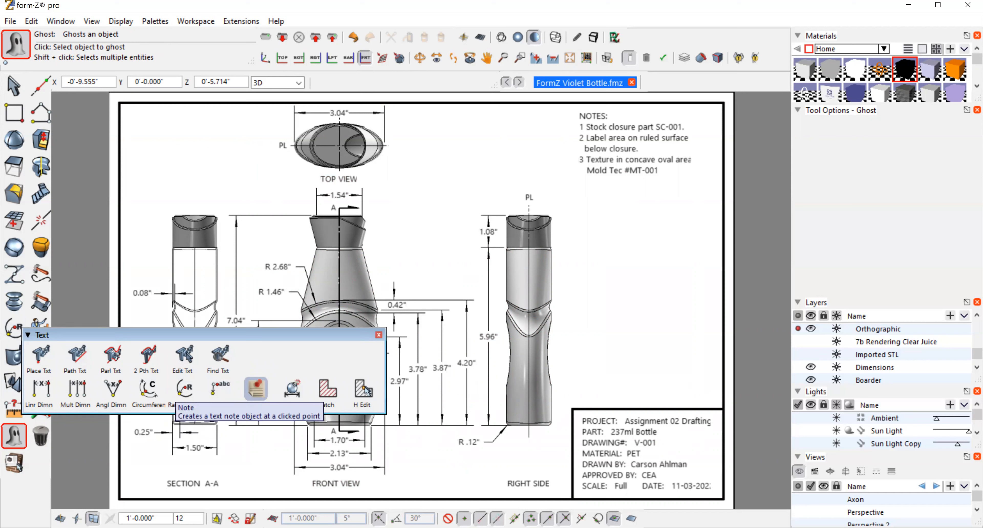
left_click(256, 388)
left_click(608, 241)
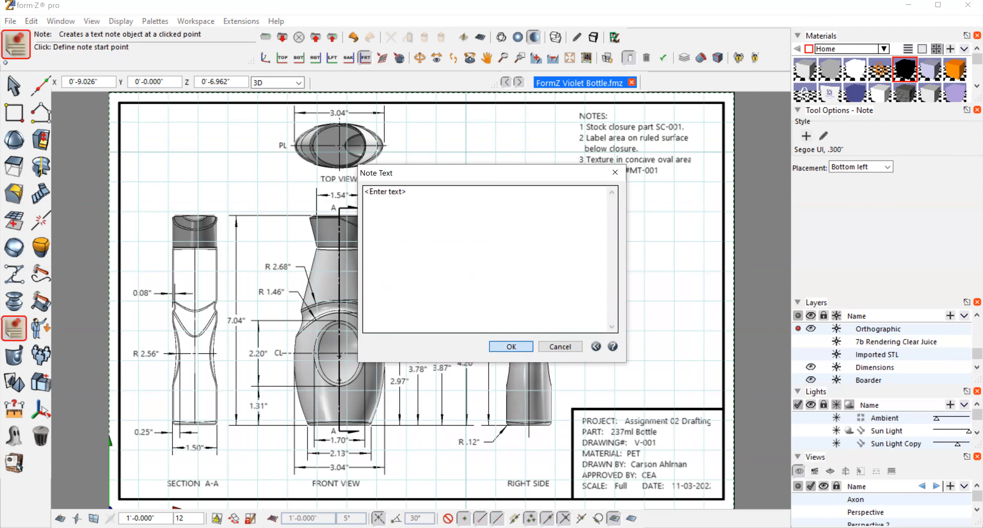
left_click(521, 346)
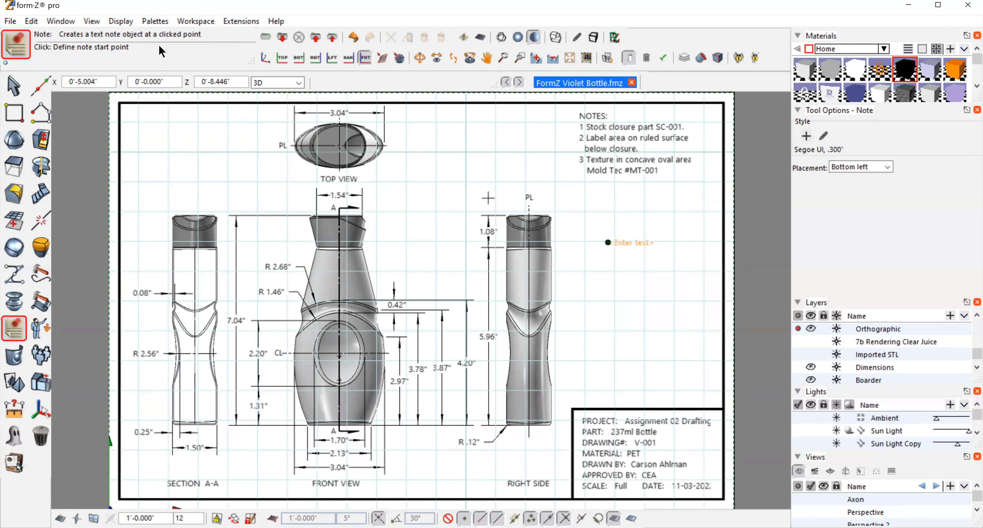
- Undo the placement of the default text note and hide the grid
left_click(30, 21)
left_click(67, 23)
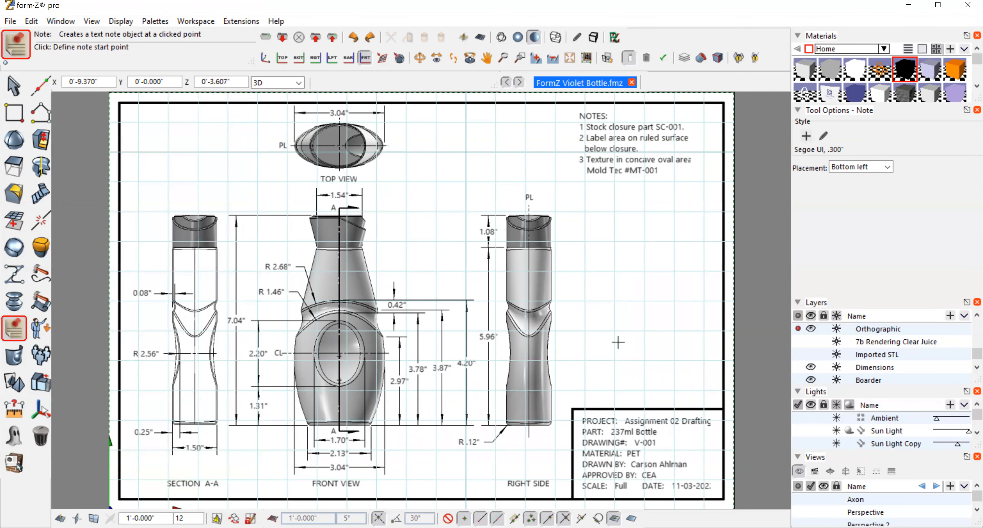
left_click(93, 519)
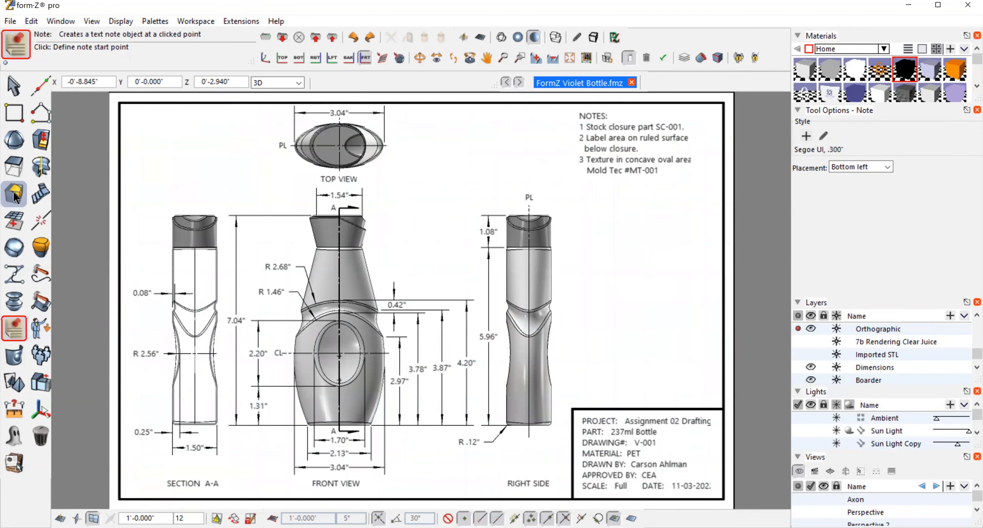
- Review the title block note's style and text parameters in the Inspector, apply its text and close the Inspector
left_click(13, 84)
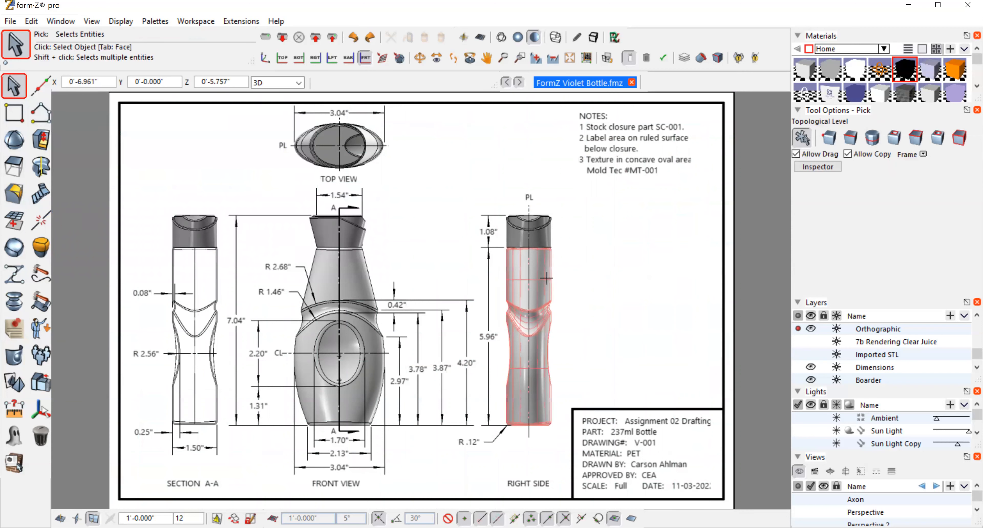
left_click(608, 443)
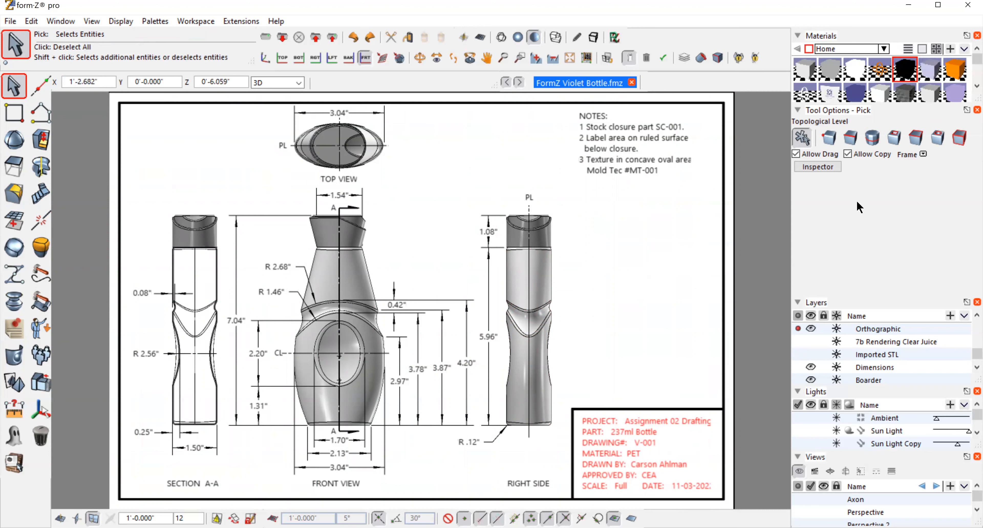
left_click(820, 167)
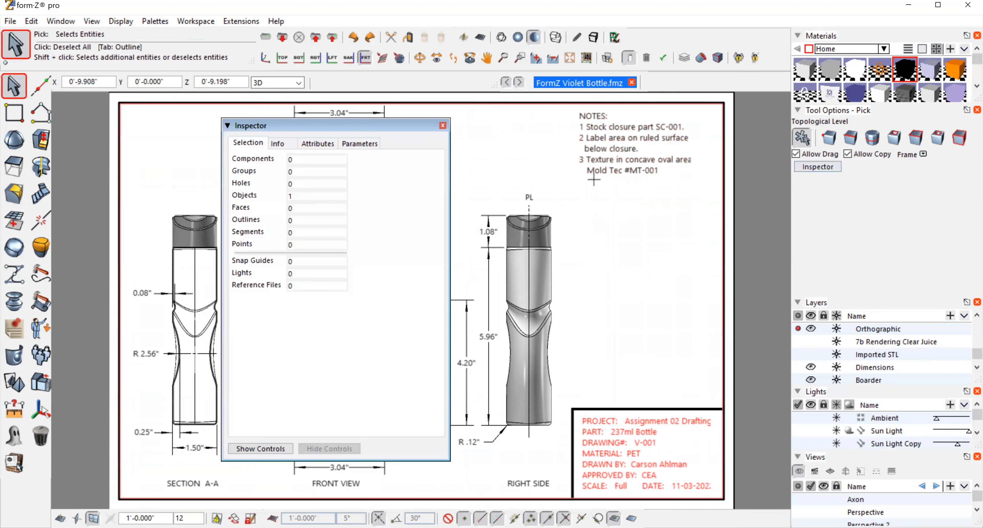
left_click(362, 142)
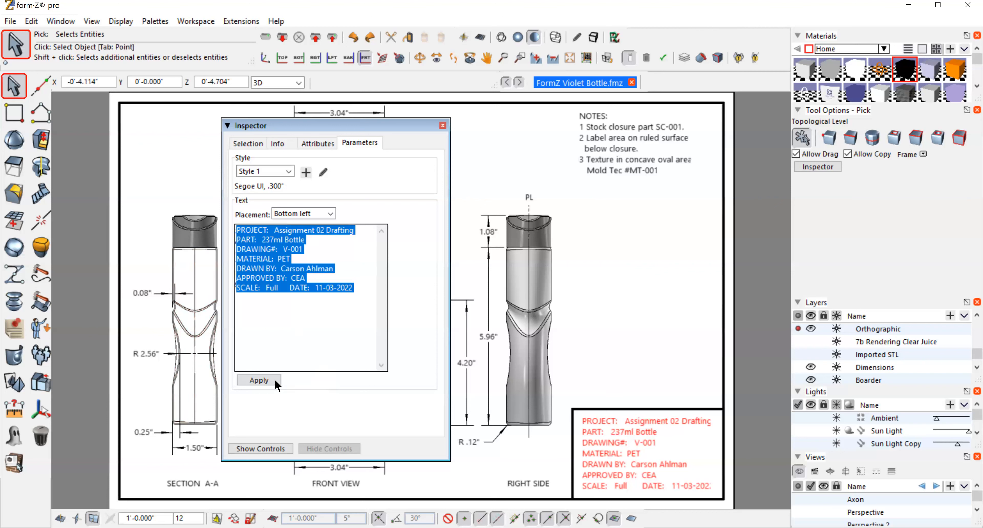
left_click(260, 381)
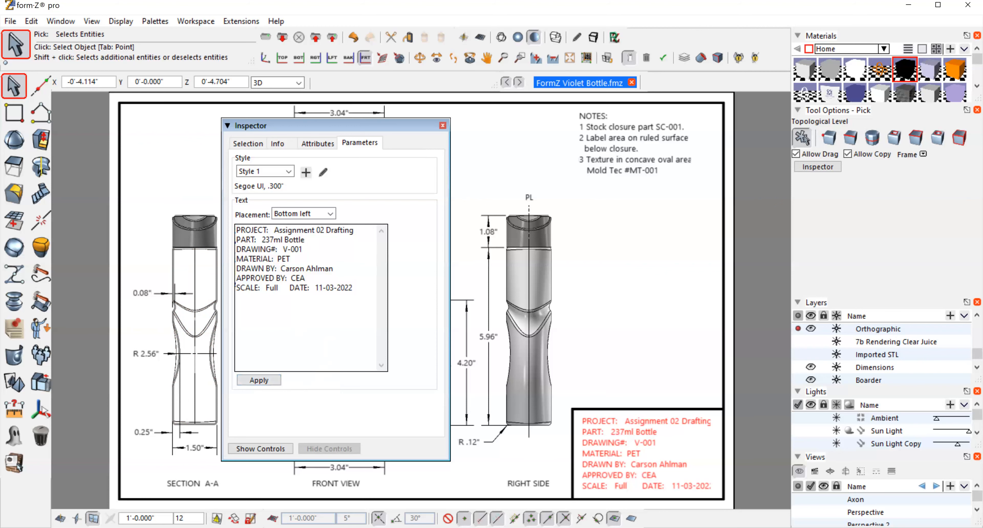
left_click(443, 126)
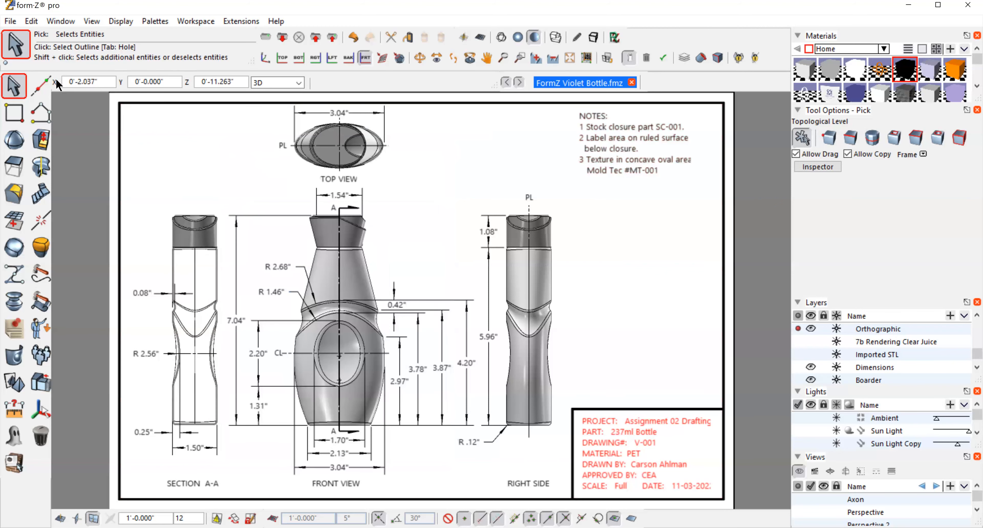